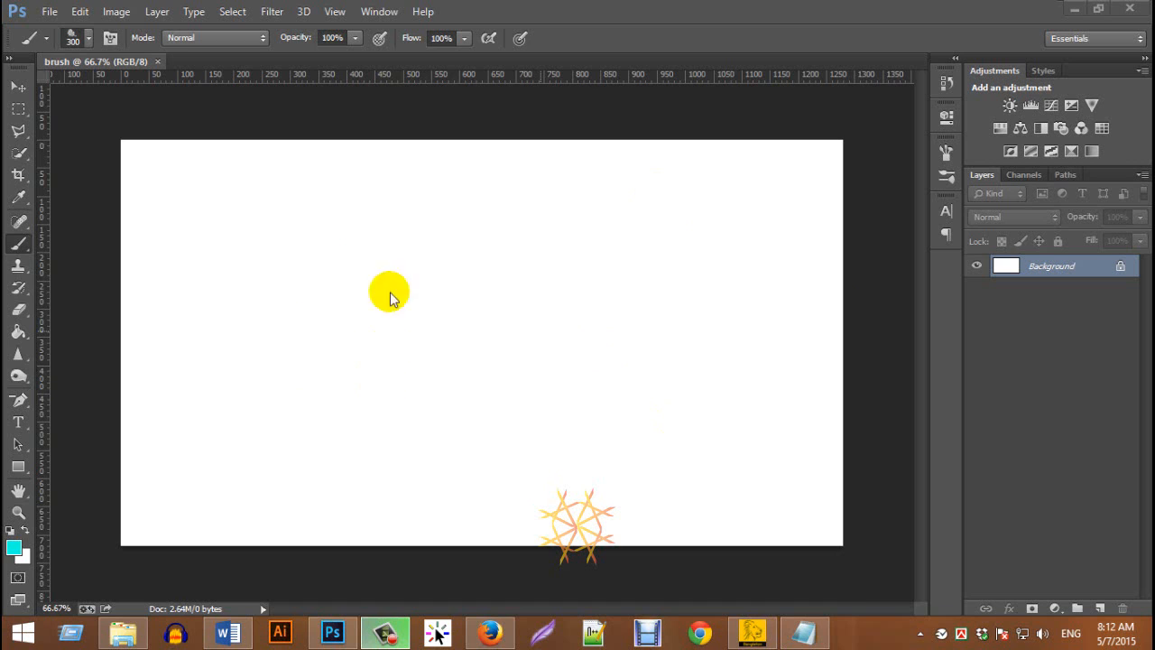
Activate the Brush tool and examine the other tools grouped with it
{"action": "left_click", "coordinate": [19, 245]}
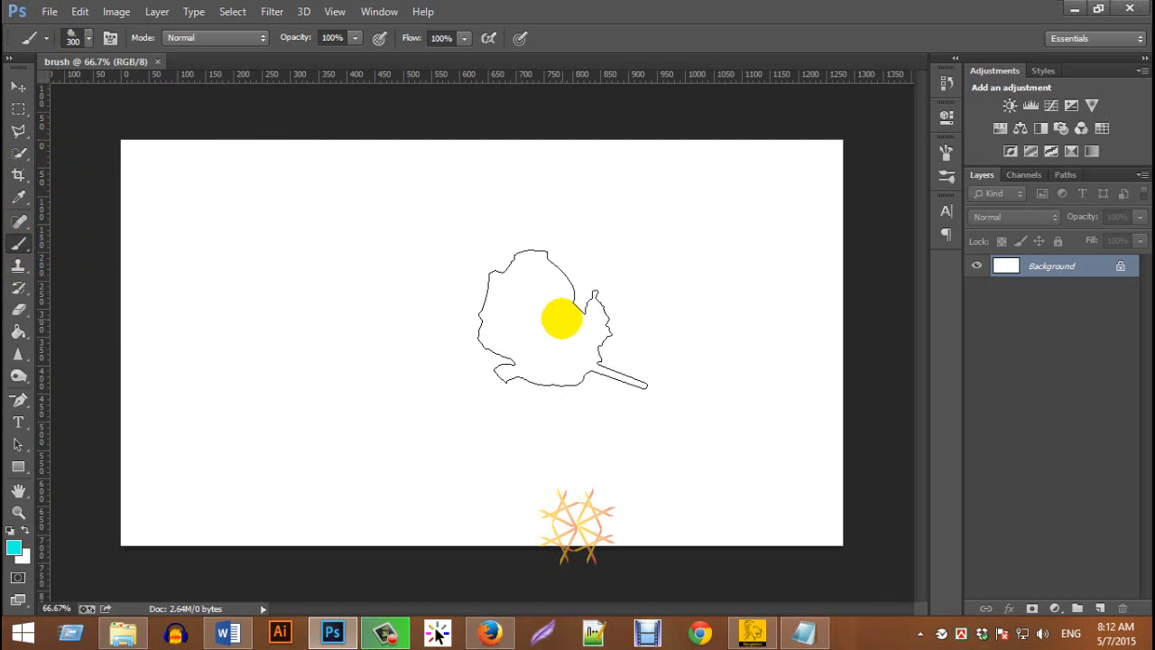
{"action": "right_click", "coordinate": [19, 244]}
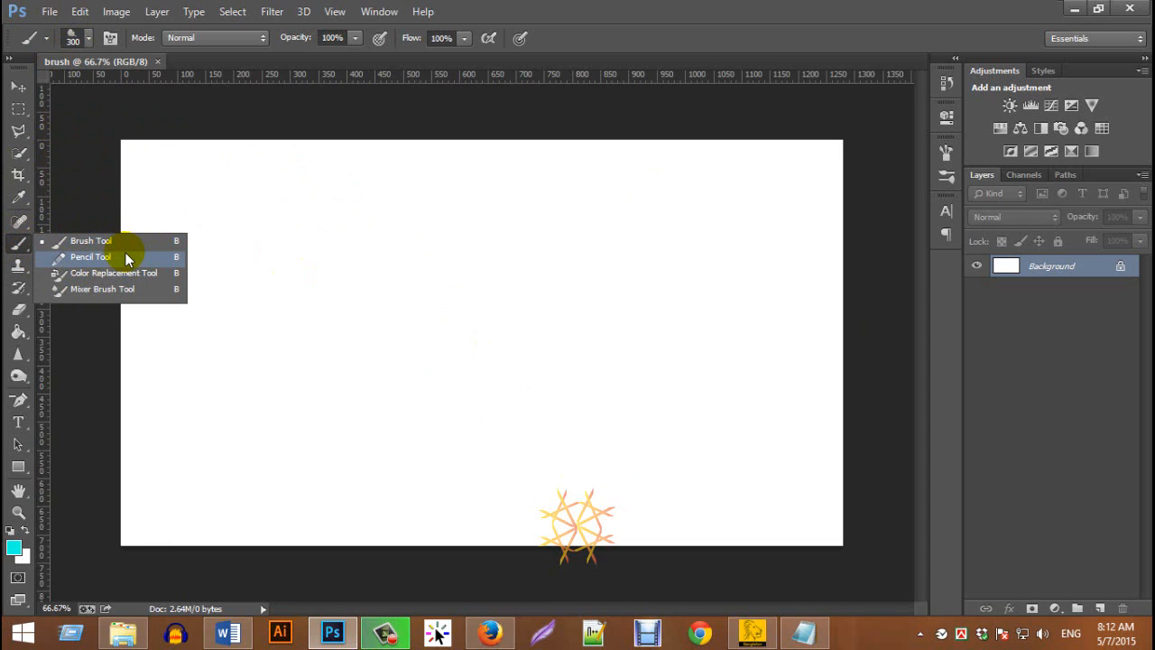
{"action": "left_click", "coordinate": [17, 245]}
{"action": "right_click", "coordinate": [19, 245]}
{"action": "left_click", "coordinate": [18, 245]}
{"action": "right_click", "coordinate": [19, 246]}
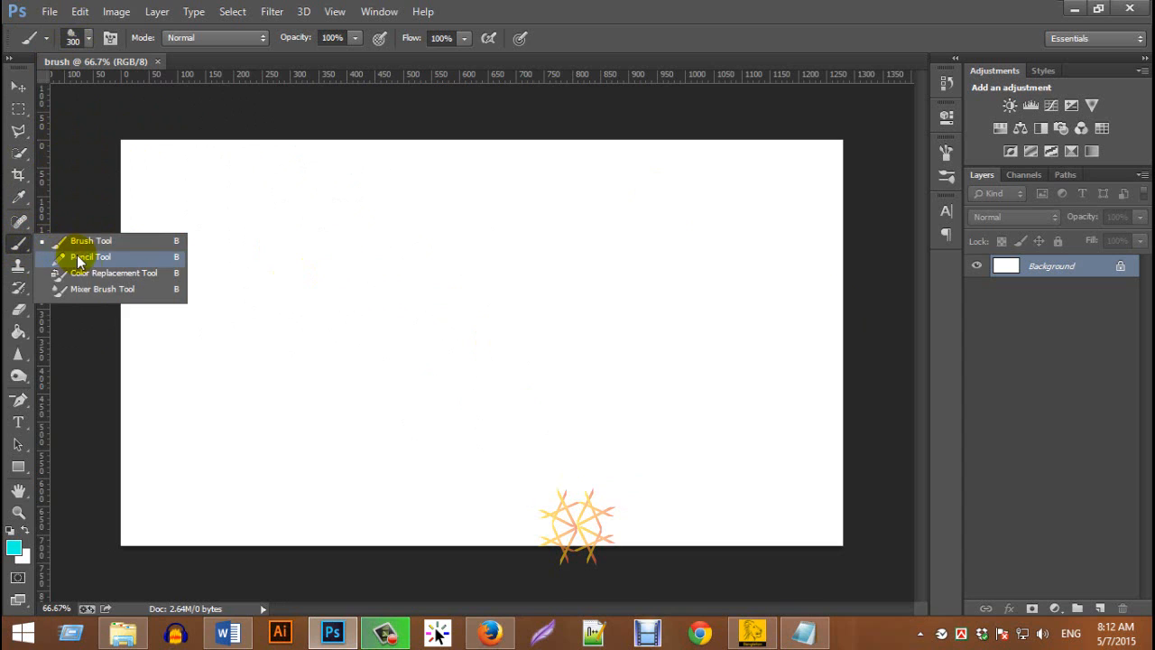
{"action": "left_click", "coordinate": [16, 253]}
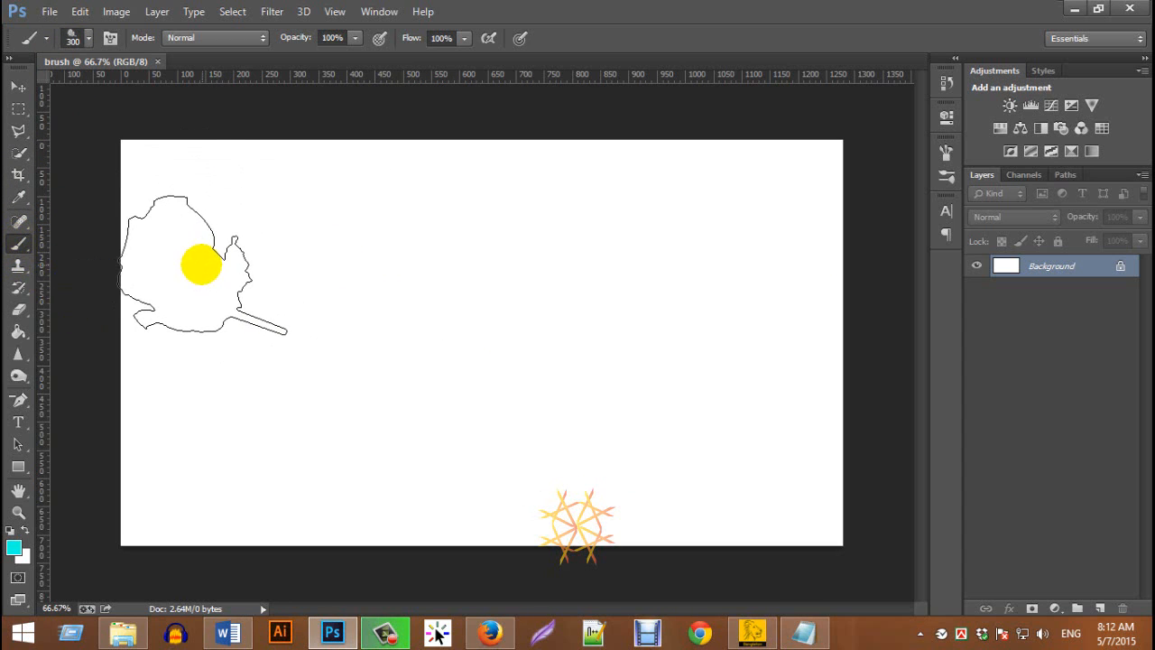
Switch to Firefox, follow a brush zip link in the blog's brush tool post, skip the ad and try downloading the archive from MediaFire
{"action": "left_click", "coordinate": [488, 634]}
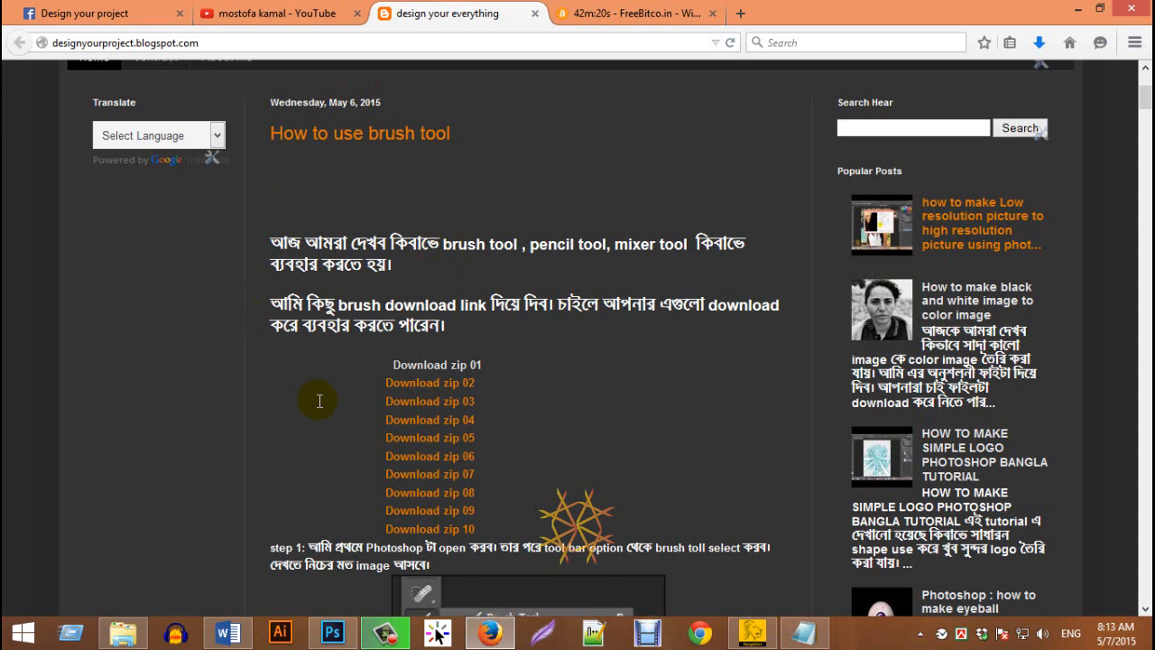
{"action": "scroll", "coordinate": [319, 401], "scroll_direction": "down", "scroll_amount": 2}
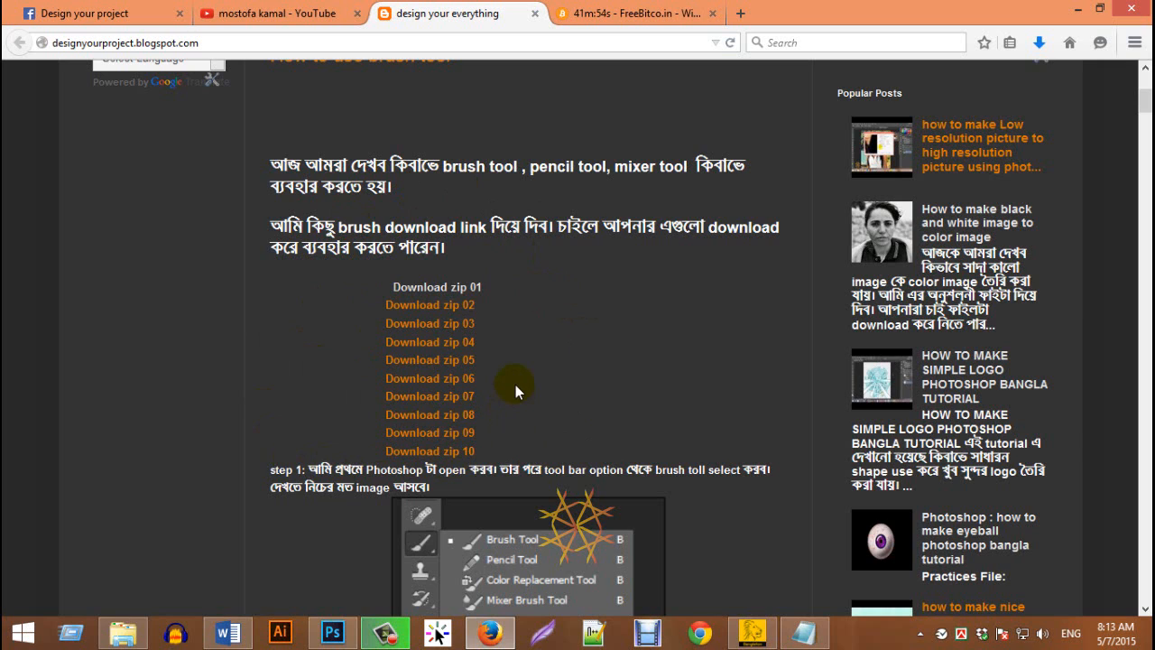
{"action": "left_click", "coordinate": [424, 316]}
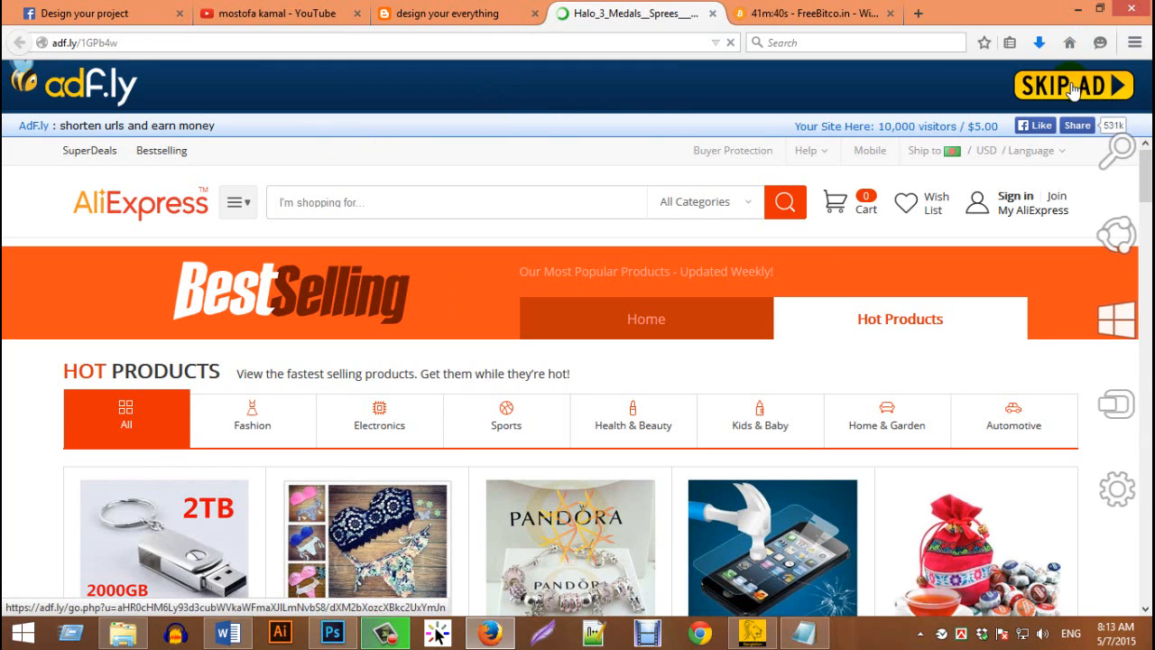
{"action": "left_click", "coordinate": [1064, 87]}
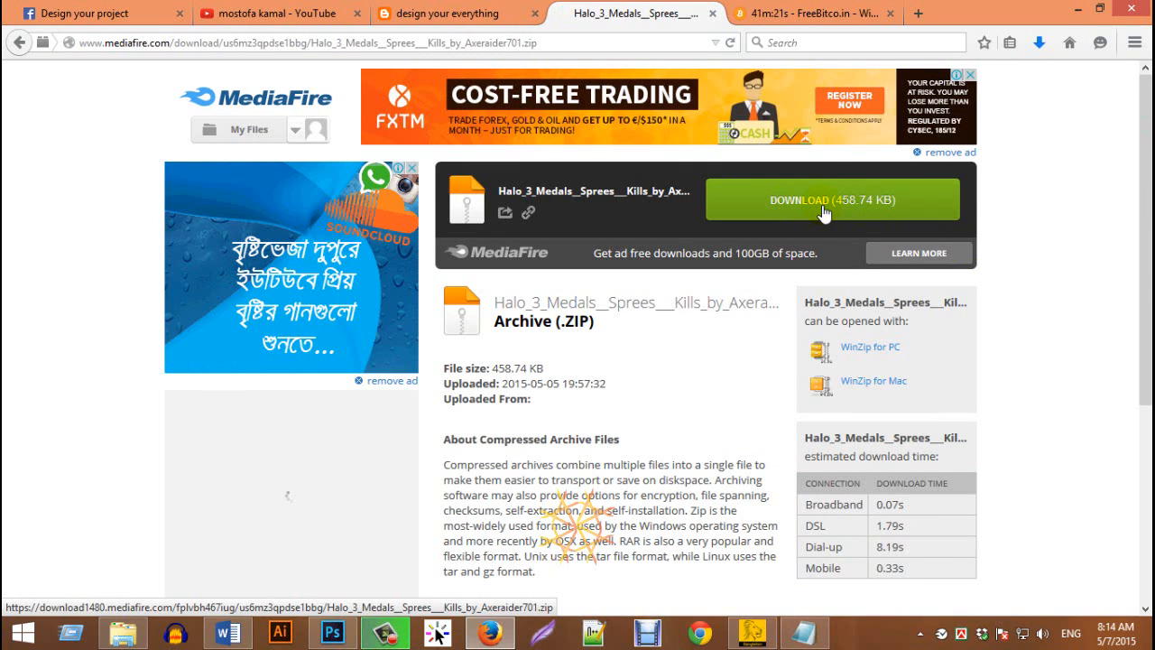
{"action": "left_click", "coordinate": [823, 205]}
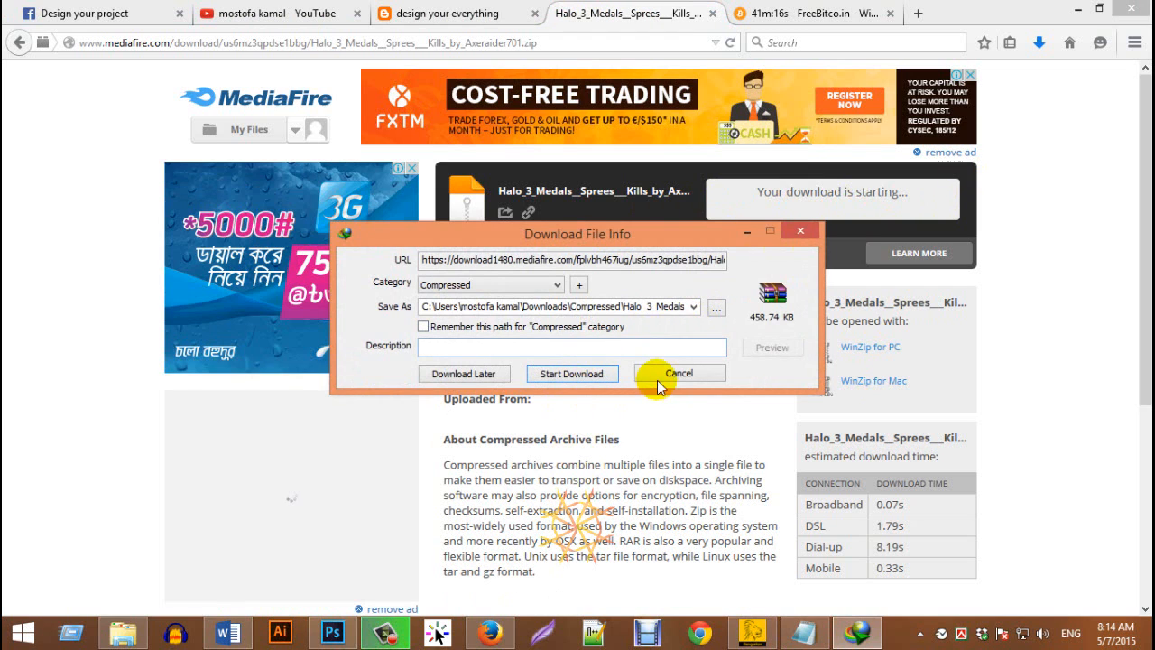
{"action": "left_click", "coordinate": [679, 373]}
Look over the blog's download links, the YouTube channel page and the Design your project Facebook group
{"action": "left_click", "coordinate": [456, 13]}
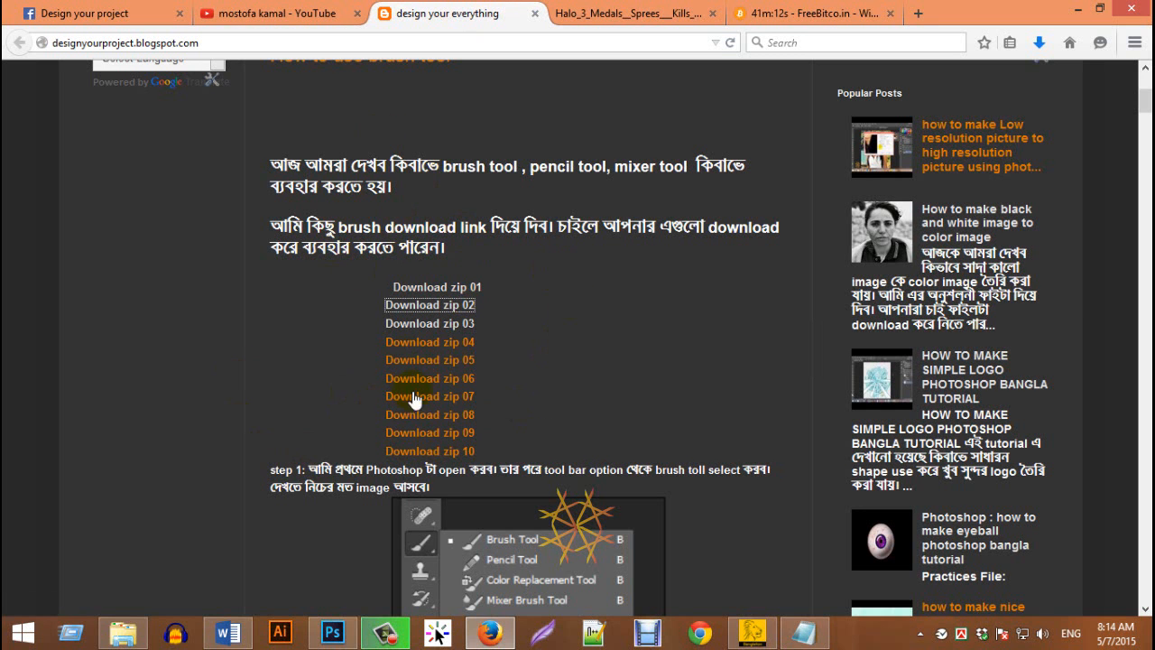
{"action": "left_click", "coordinate": [271, 12]}
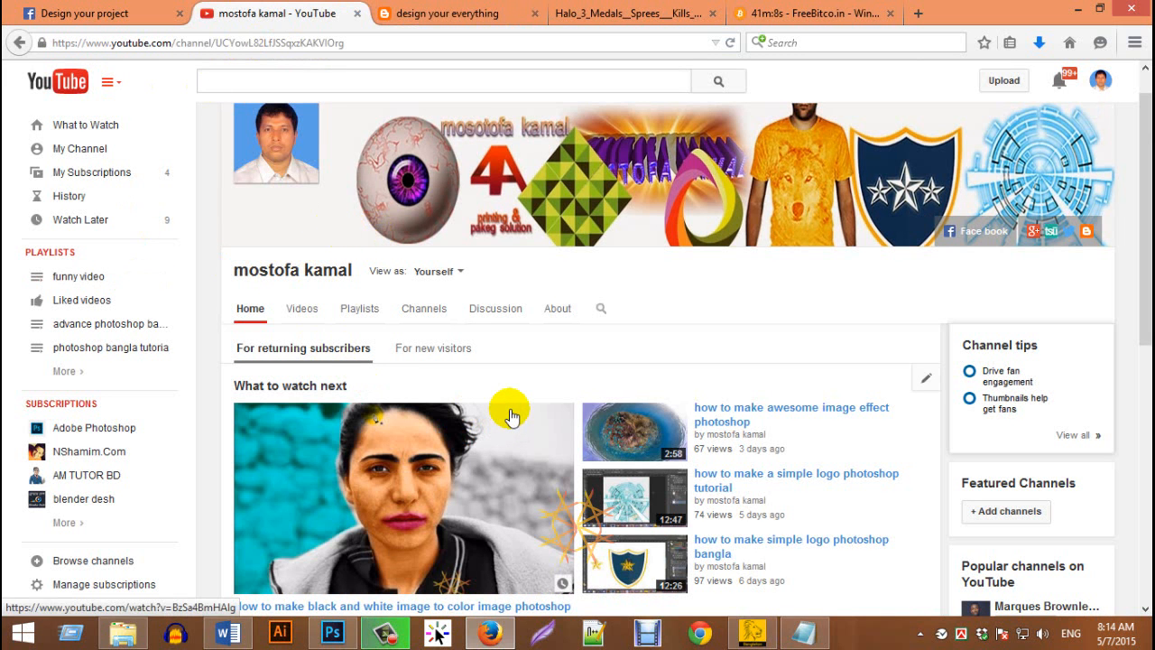
{"action": "scroll", "coordinate": [497, 424], "scroll_direction": "down", "scroll_amount": 3}
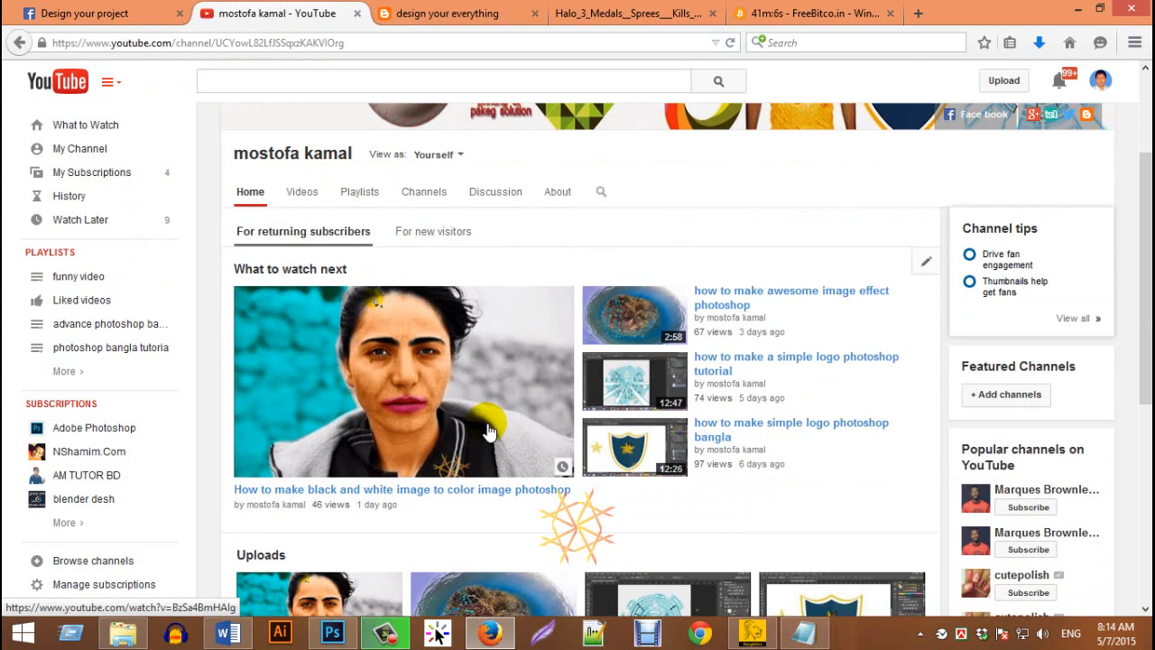
{"action": "scroll", "coordinate": [414, 467], "scroll_direction": "up", "scroll_amount": 3}
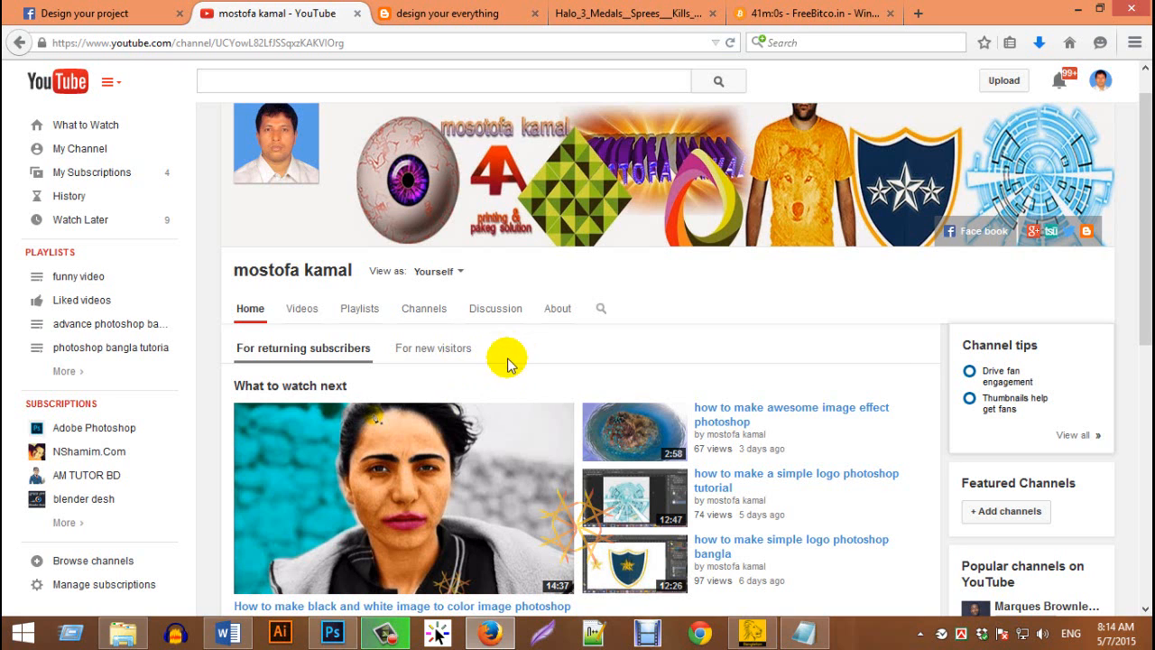
{"action": "left_click", "coordinate": [103, 14]}
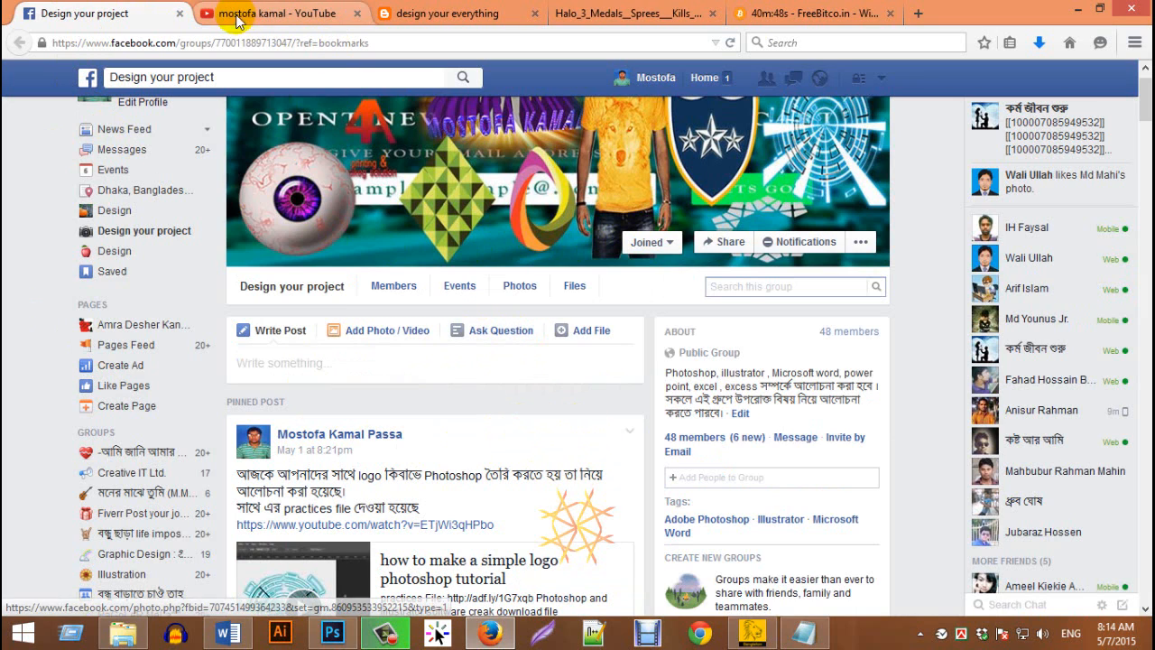
Switch to Photoshop and draw a cyan rectangle shape about 572 by 251 px near the middle of the canvas
{"action": "left_click", "coordinate": [348, 637]}
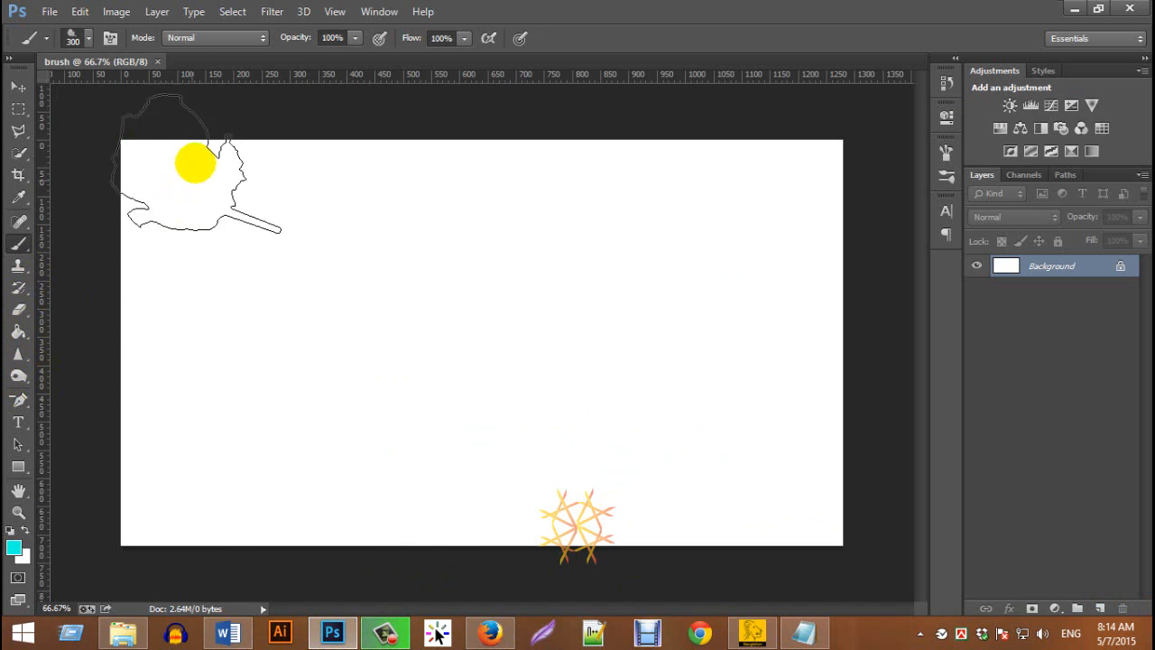
{"action": "left_click", "coordinate": [19, 467]}
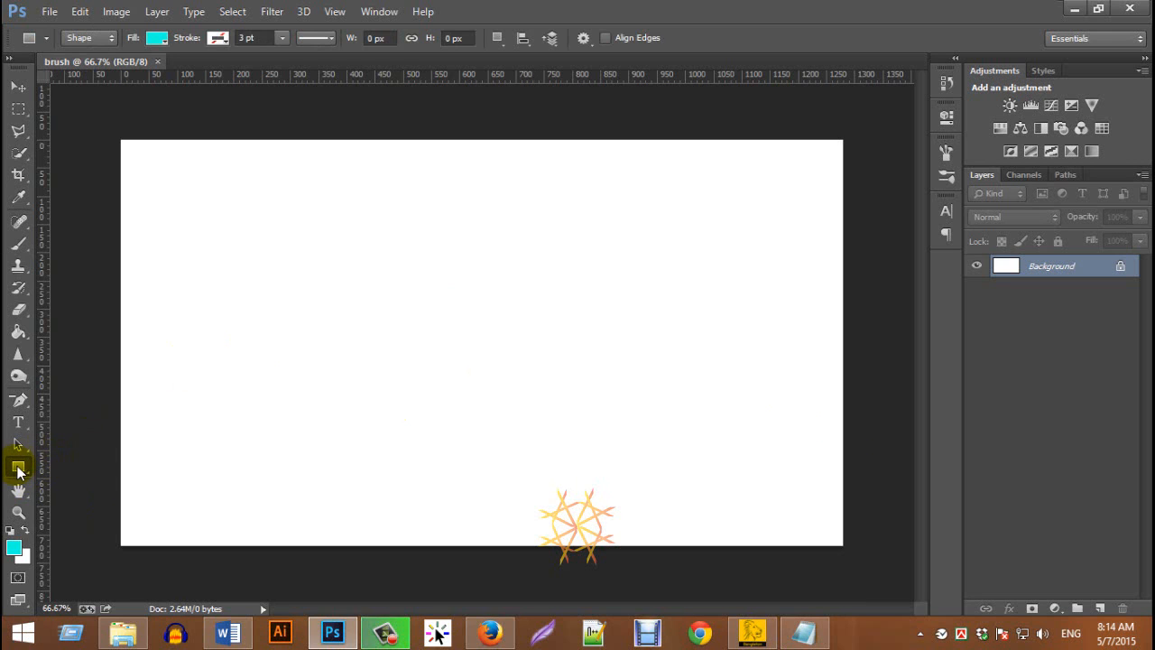
{"action": "left_click_drag", "start_coordinate": [286, 235], "coordinate": [610, 376]}
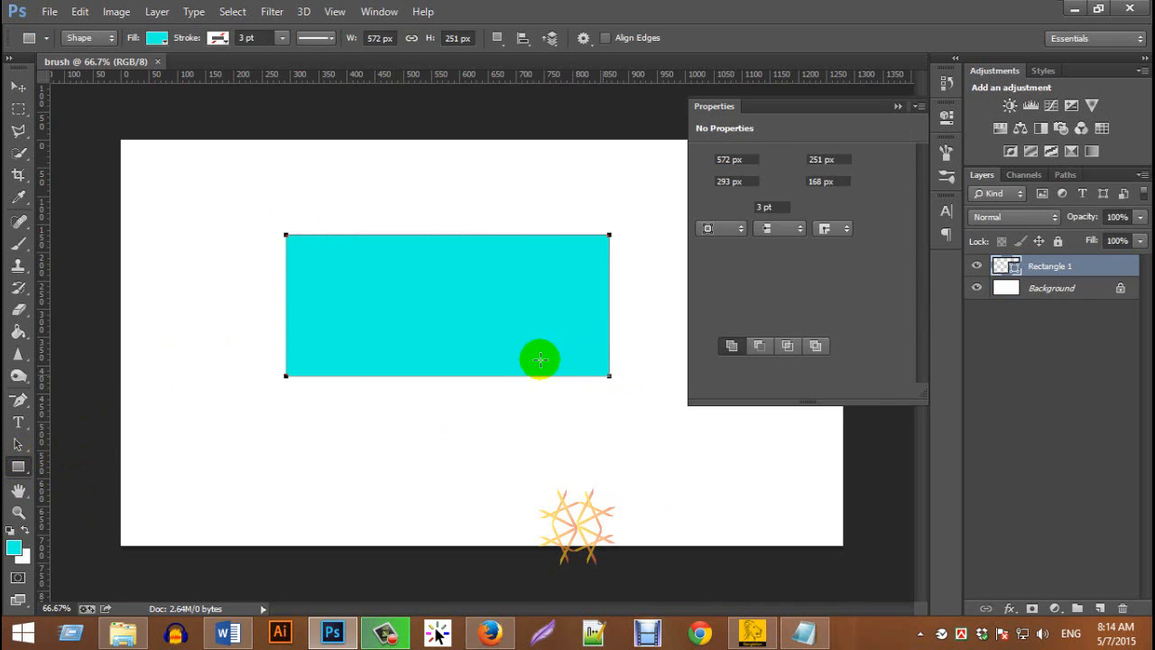
{"action": "left_click", "coordinate": [539, 360]}
{"action": "left_click", "coordinate": [528, 263]}
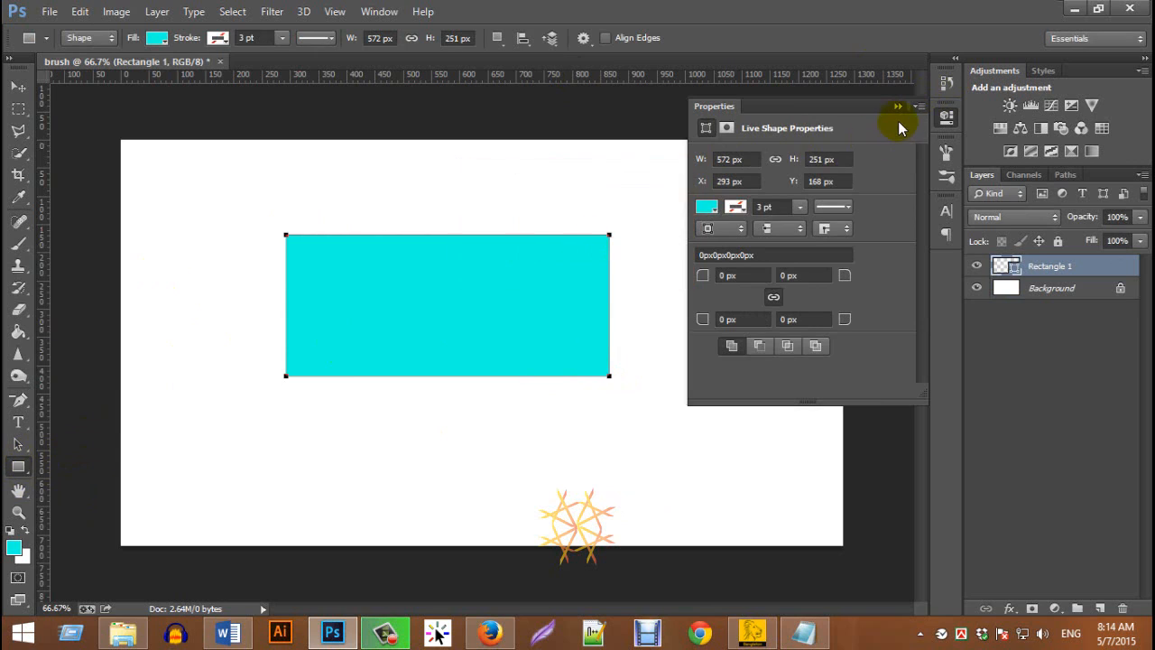
{"action": "left_click", "coordinate": [898, 107]}
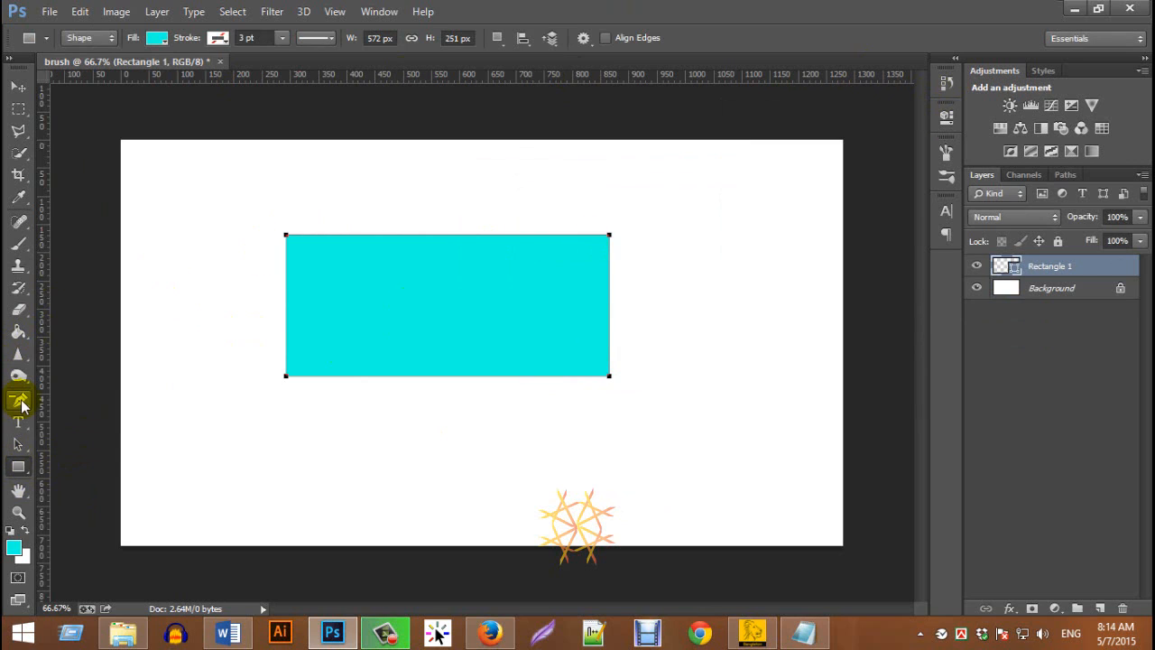
Delete the rectangle's upper-right anchor point to turn it into a right triangle
{"action": "left_click", "coordinate": [19, 403]}
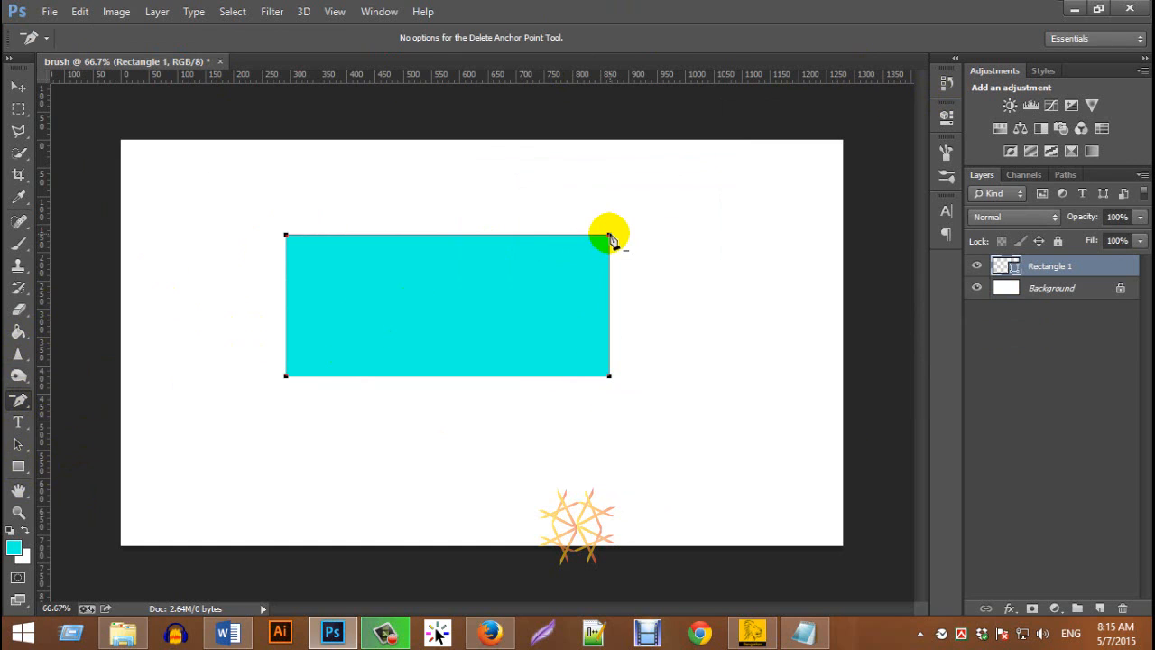
{"action": "left_click", "coordinate": [610, 236]}
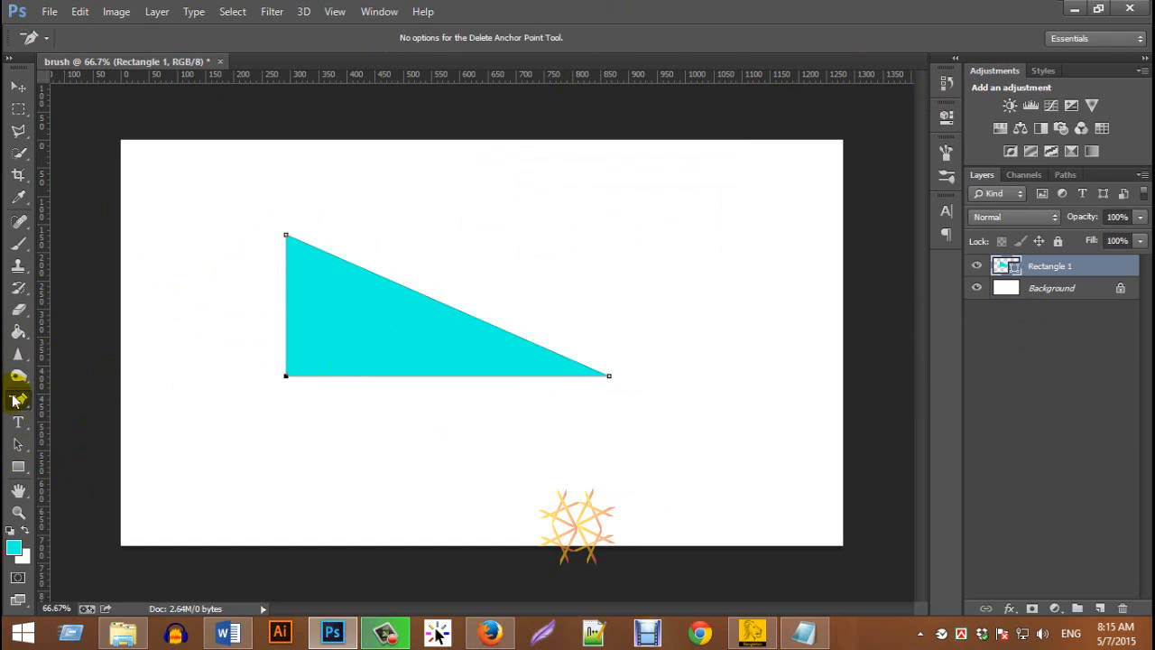
{"action": "left_click_drag", "start_coordinate": [20, 399], "coordinate": [71, 448]}
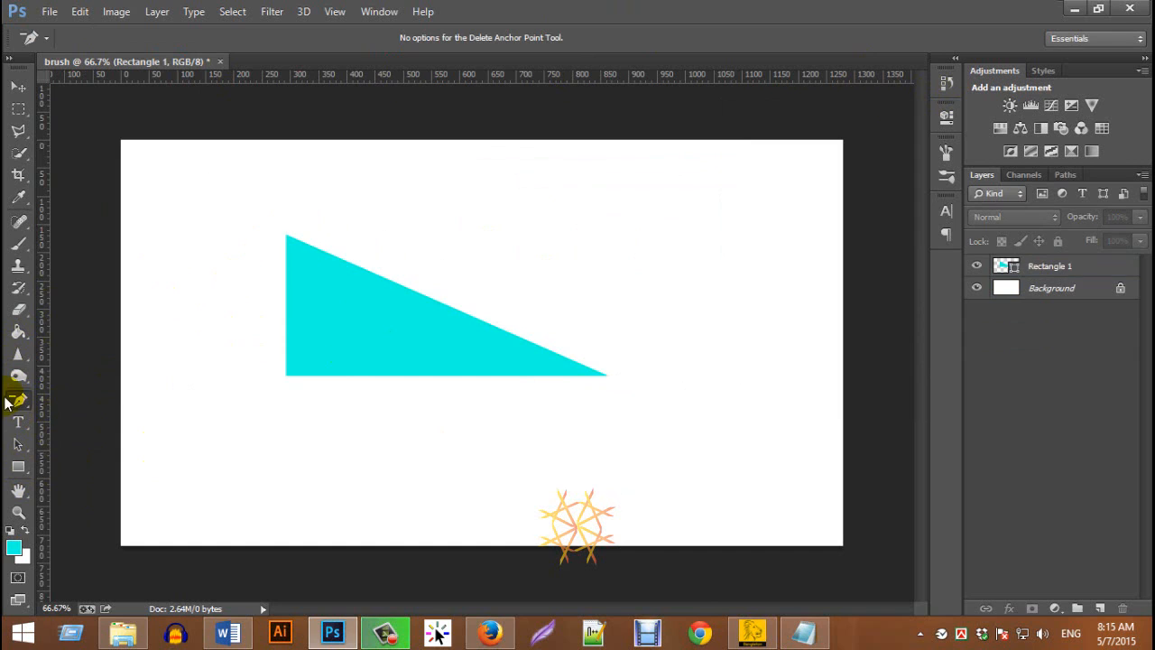
Flatten the triangle with Free Transform to a height of about 146 px
{"action": "left_click", "coordinate": [18, 86]}
{"action": "left_click", "coordinate": [369, 315]}
{"action": "key", "text": "ctrl+t"}
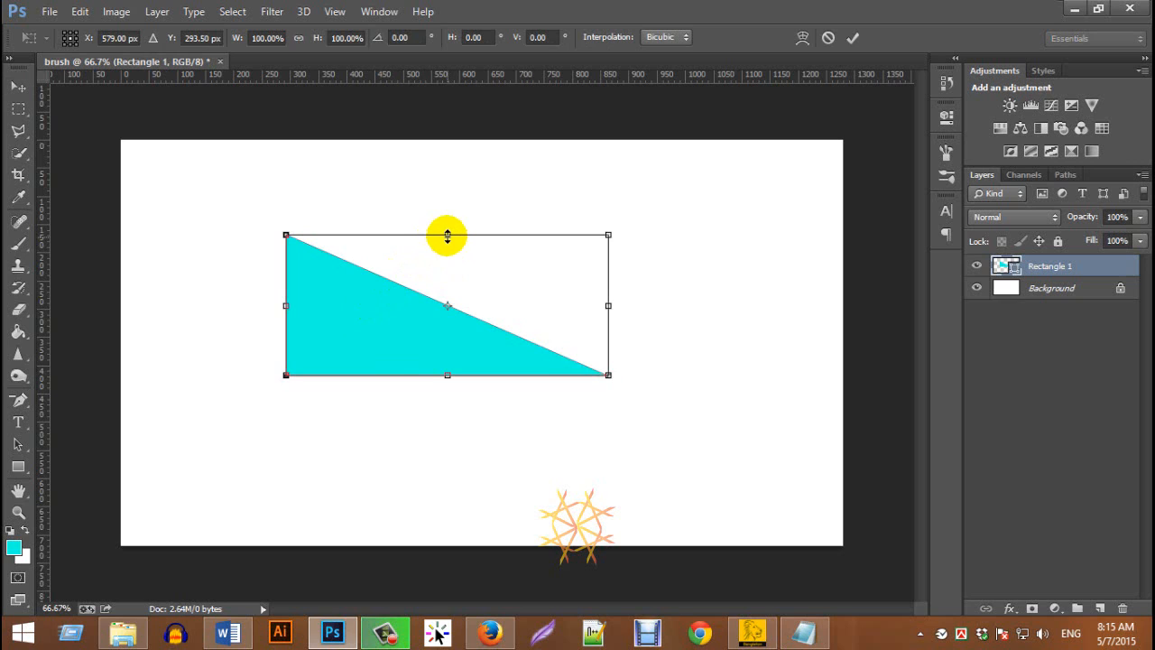
{"action": "left_click_drag", "start_coordinate": [447, 236], "coordinate": [442, 265]}
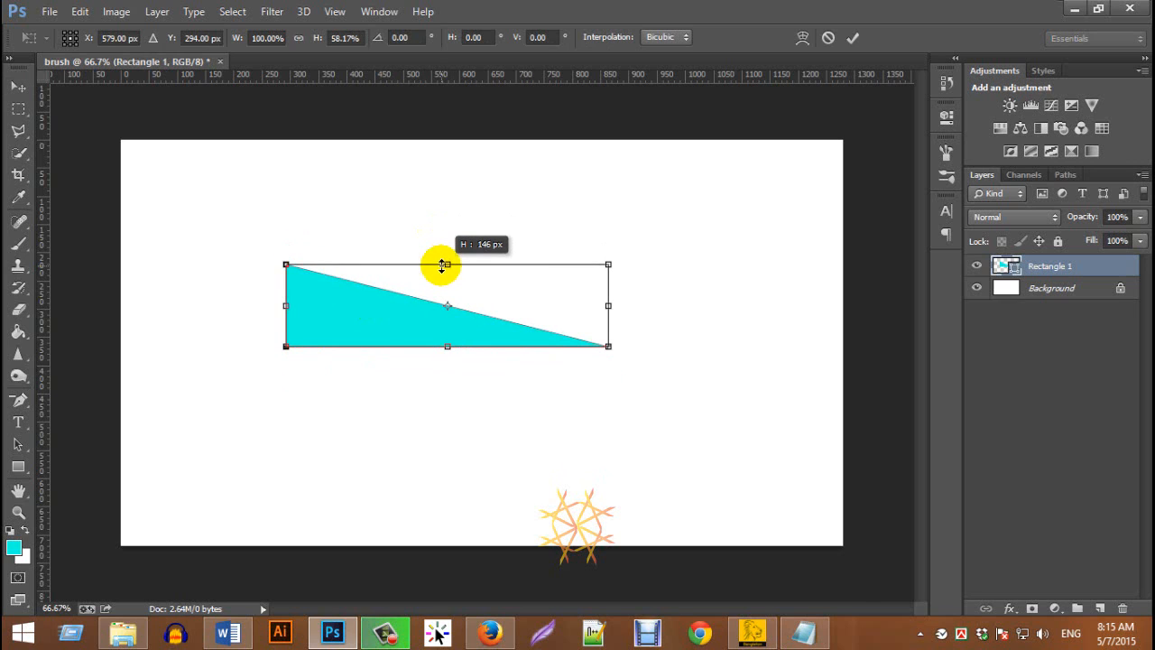
{"action": "key", "text": "Return"}
Move the triangle slightly down and right, and flatten it further to about 86 px high
{"action": "mouse_move", "coordinate": [352, 316]}
{"action": "left_mouse_down"}
{"action": "mouse_move", "coordinate": [361, 340]}
{"action": "mouse_move", "coordinate": [378, 346]}
{"action": "left_mouse_up"}
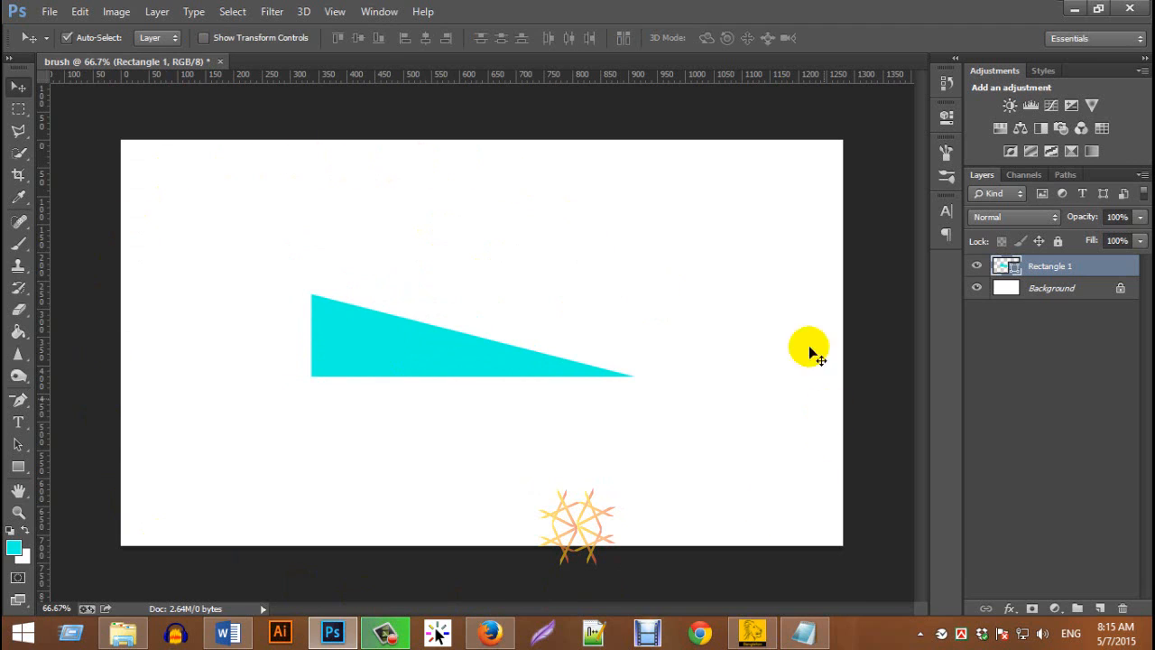
{"action": "left_click", "coordinate": [364, 314]}
{"action": "key", "text": "ctrl+t"}
{"action": "left_click_drag", "start_coordinate": [472, 296], "coordinate": [472, 314]}
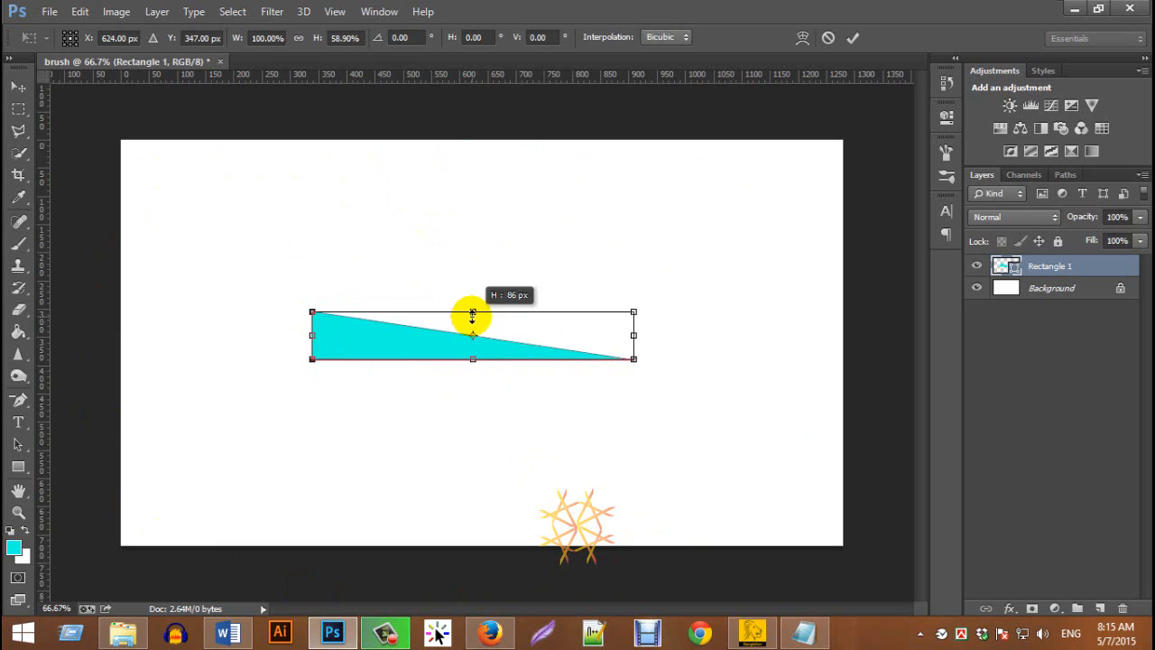
{"action": "double_click", "coordinate": [397, 336]}
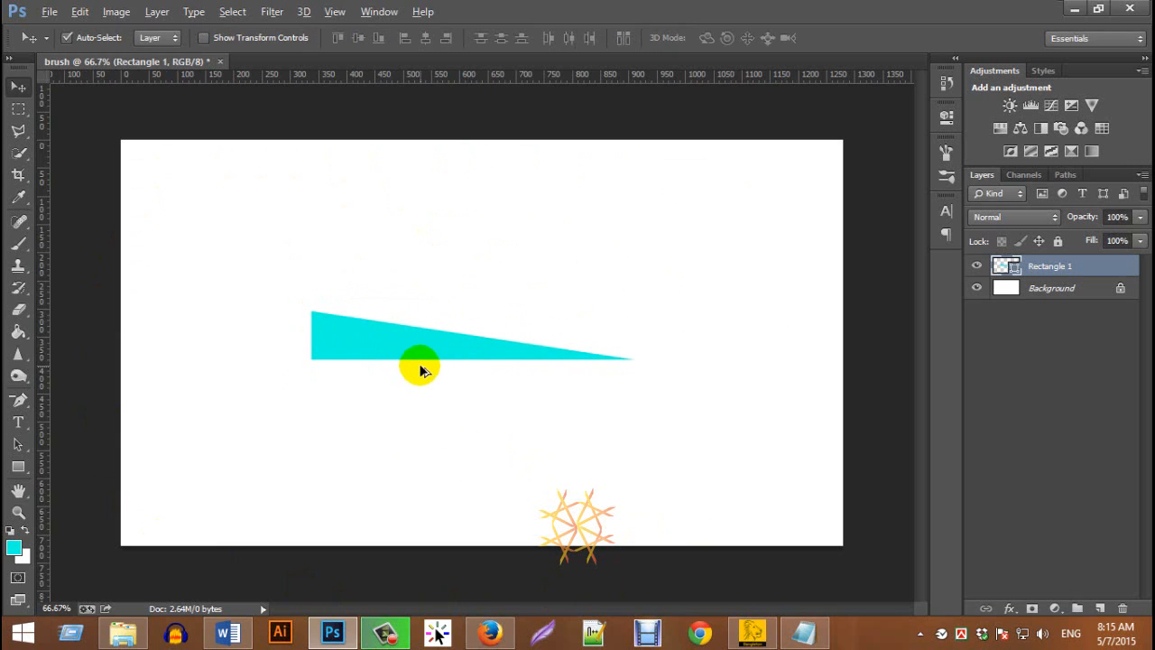
Duplicate the triangle, rotate the copy about -60° and place it across the middle of the original
{"action": "left_click_drag", "start_coordinate": [421, 370], "coordinate": [417, 394]}
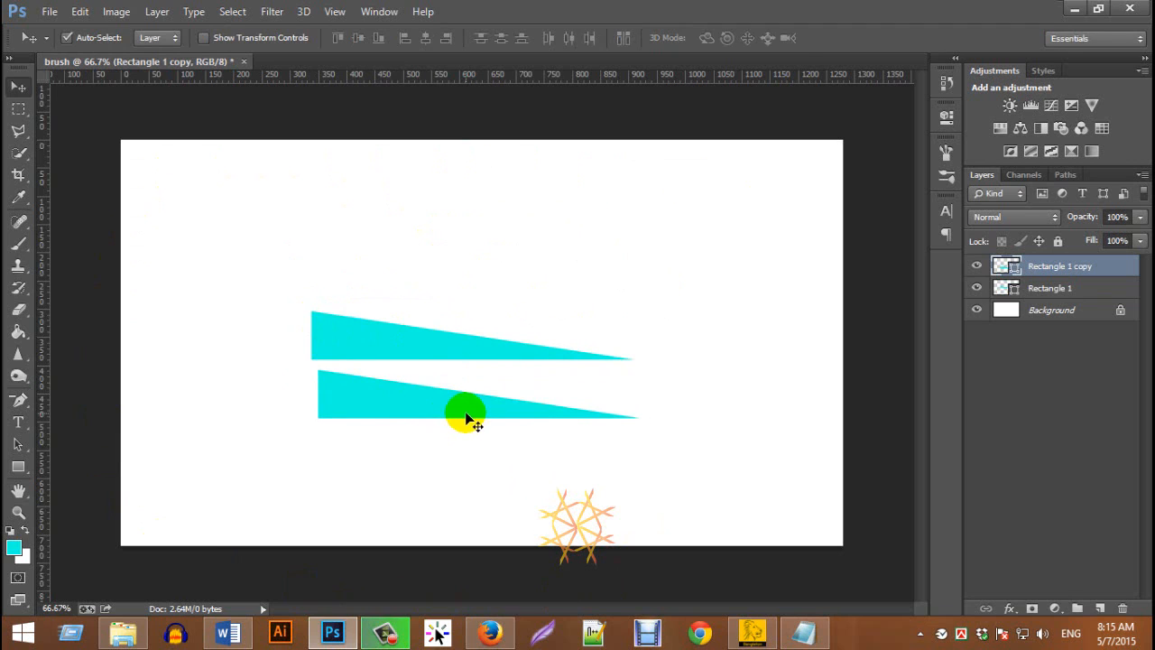
{"action": "key", "text": "ctrl+t"}
{"action": "left_click_drag", "start_coordinate": [656, 431], "coordinate": [626, 232]}
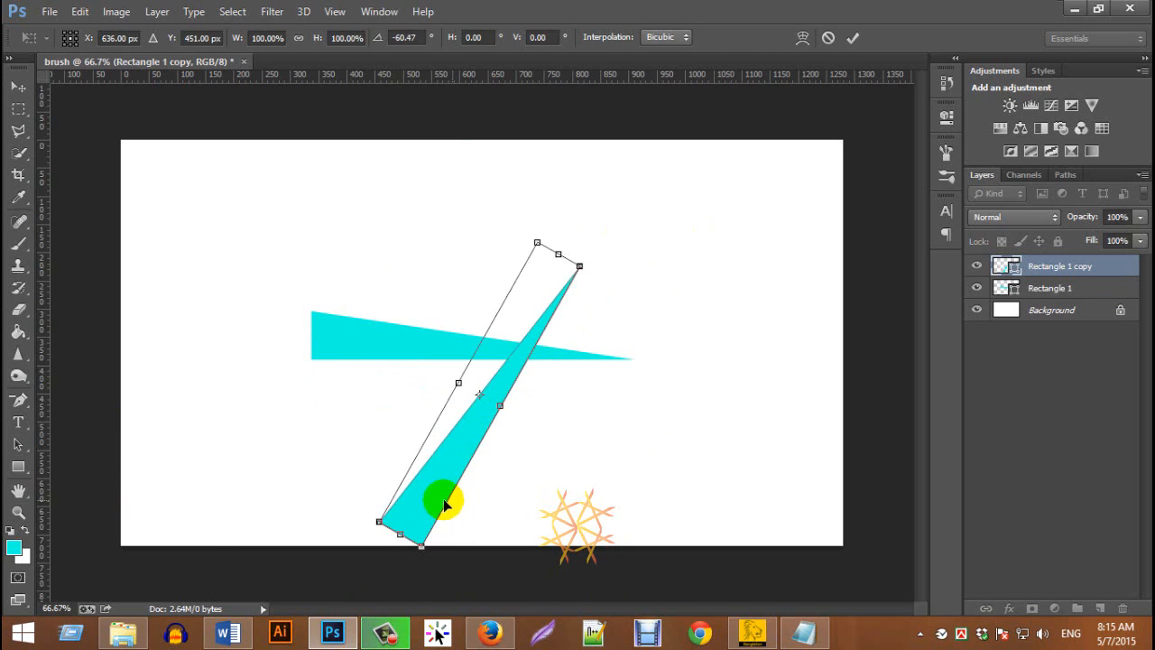
{"action": "left_click_drag", "start_coordinate": [443, 499], "coordinate": [405, 396]}
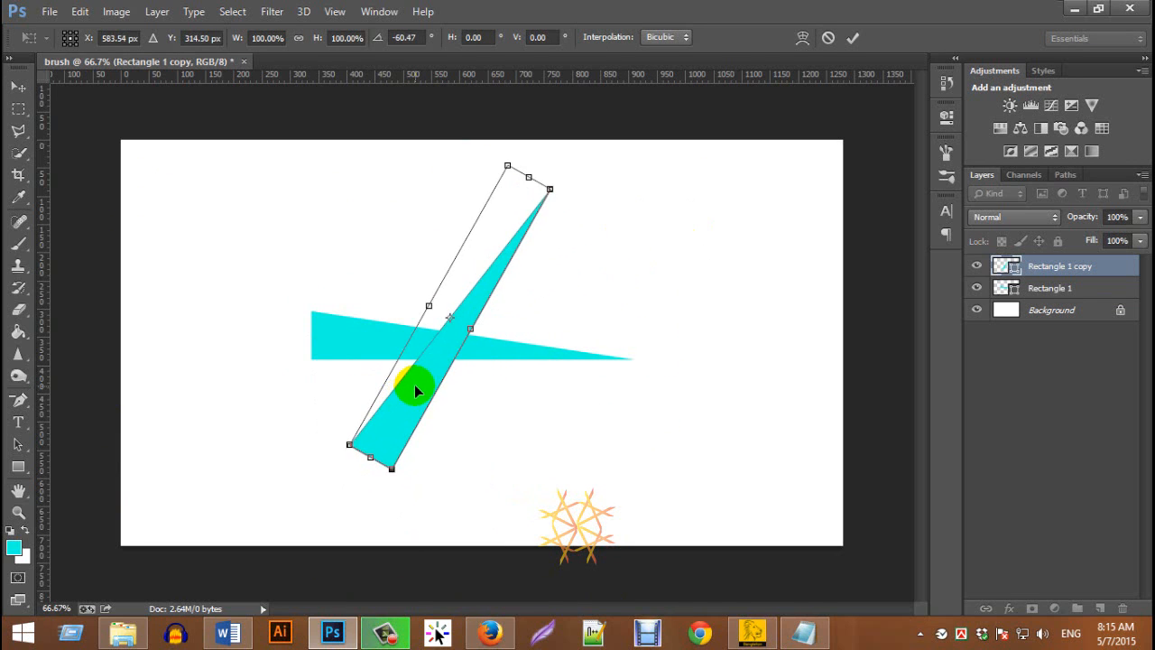
{"action": "key", "text": "Return"}
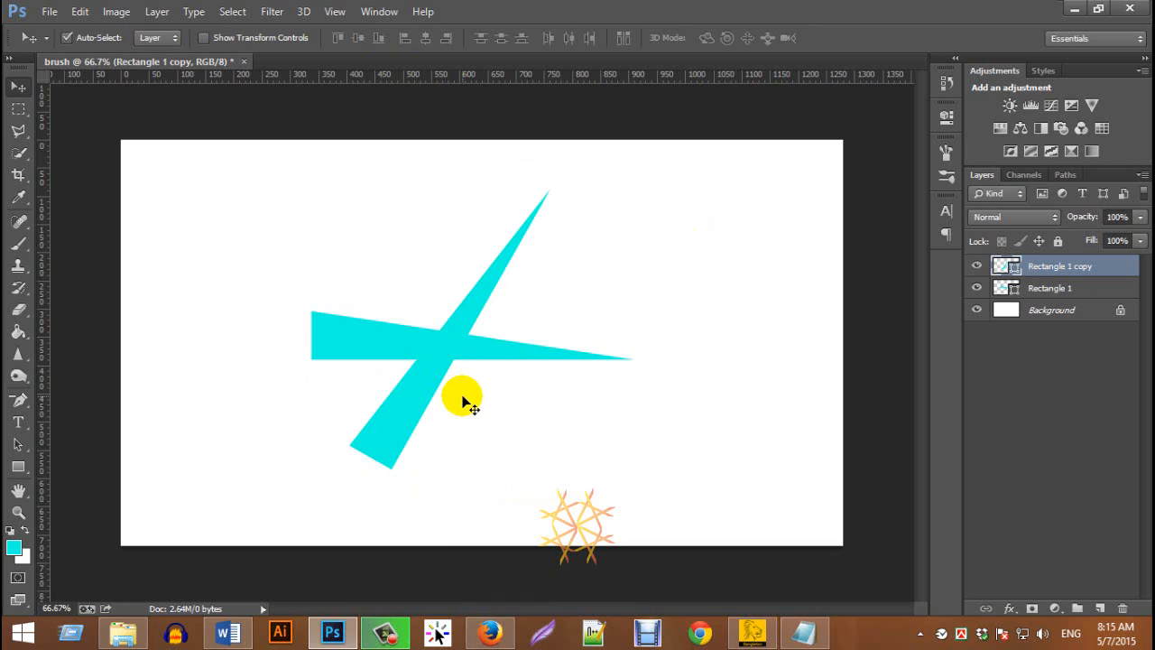
Duplicate the tilted triangle, rotate the copy to the opposite diagonal and place it across the shared centre
{"action": "left_click", "coordinate": [383, 356]}
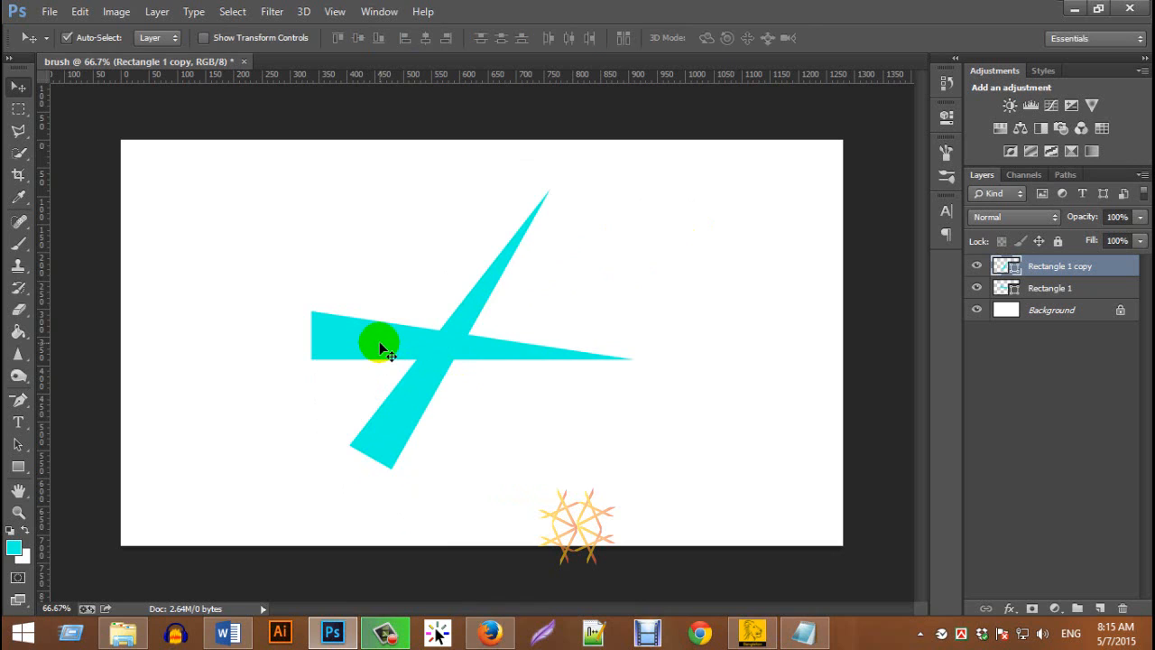
{"action": "left_click_drag", "start_coordinate": [428, 369], "coordinate": [462, 397]}
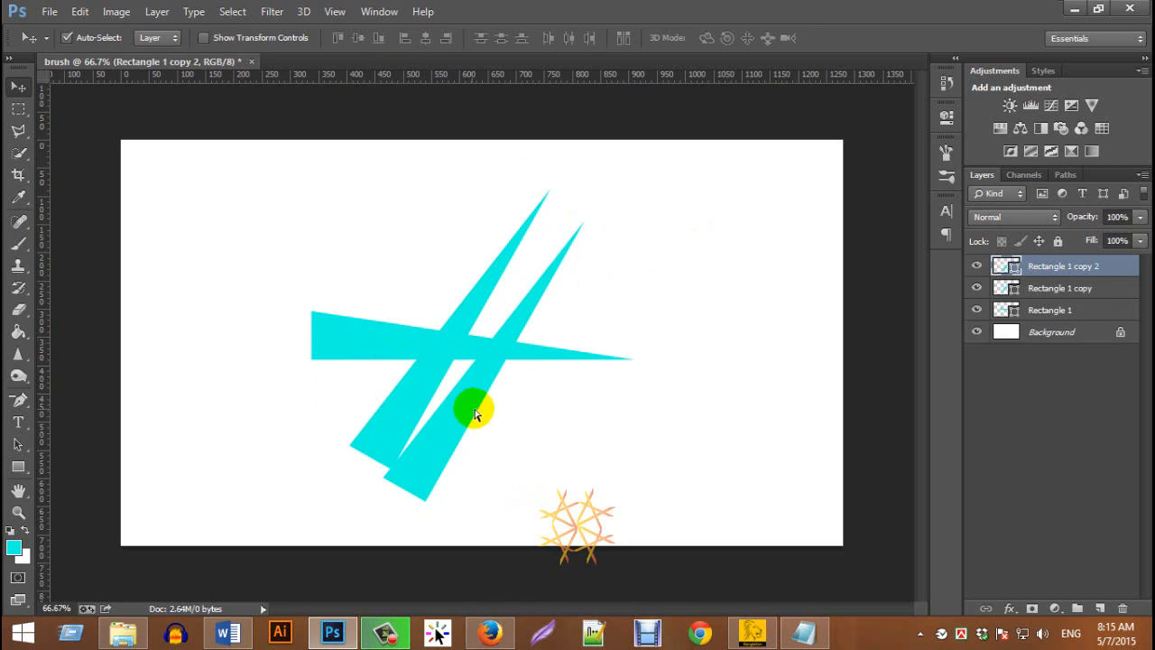
{"action": "key", "text": "ctrl+t"}
{"action": "left_click_drag", "start_coordinate": [614, 532], "coordinate": [619, 364]}
{"action": "left_click_drag", "start_coordinate": [515, 412], "coordinate": [475, 396]}
{"action": "left_click_drag", "start_coordinate": [502, 527], "coordinate": [593, 472]}
{"action": "double_click", "coordinate": [477, 435]}
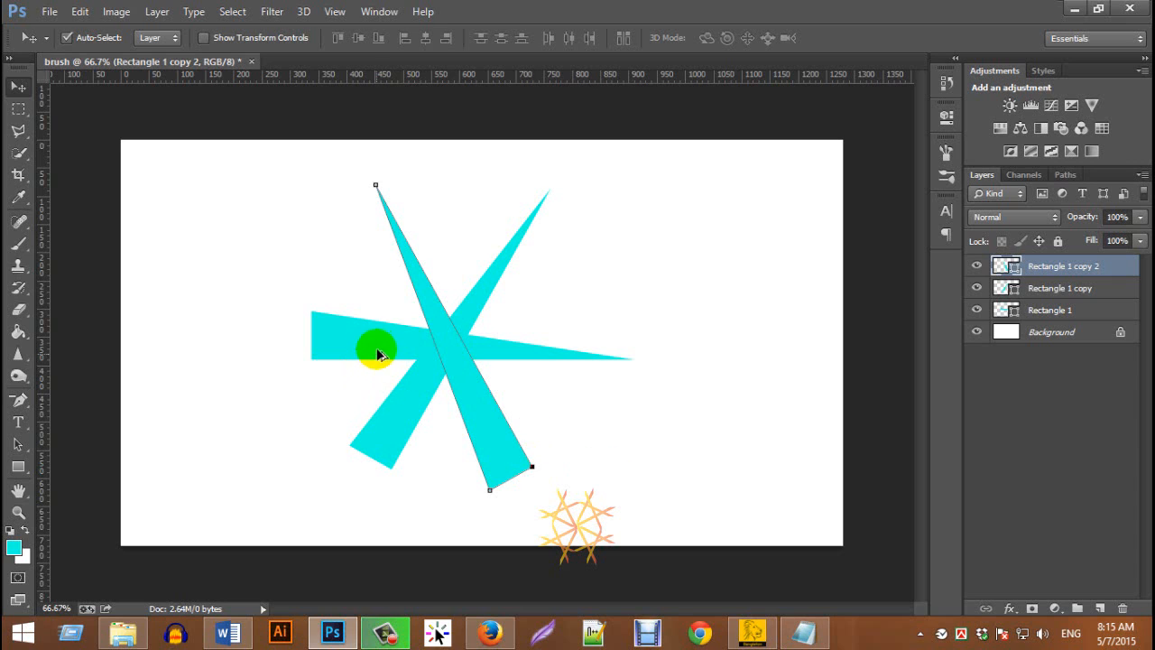
Duplicate the horizontal triangle, rotate the copy to about 150°, narrow its height to about 39% and place it diagonally across the star's centre
{"action": "left_click_drag", "start_coordinate": [377, 338], "coordinate": [350, 398]}
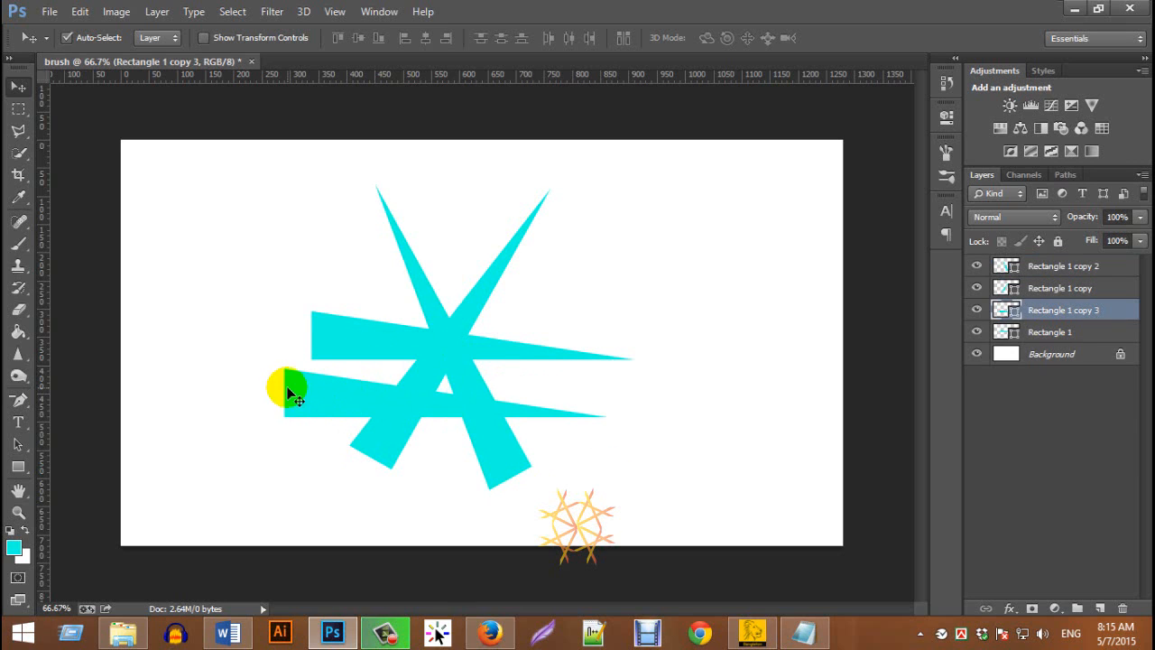
{"action": "key", "text": "ctrl+t"}
{"action": "left_click_drag", "start_coordinate": [281, 358], "coordinate": [620, 362]}
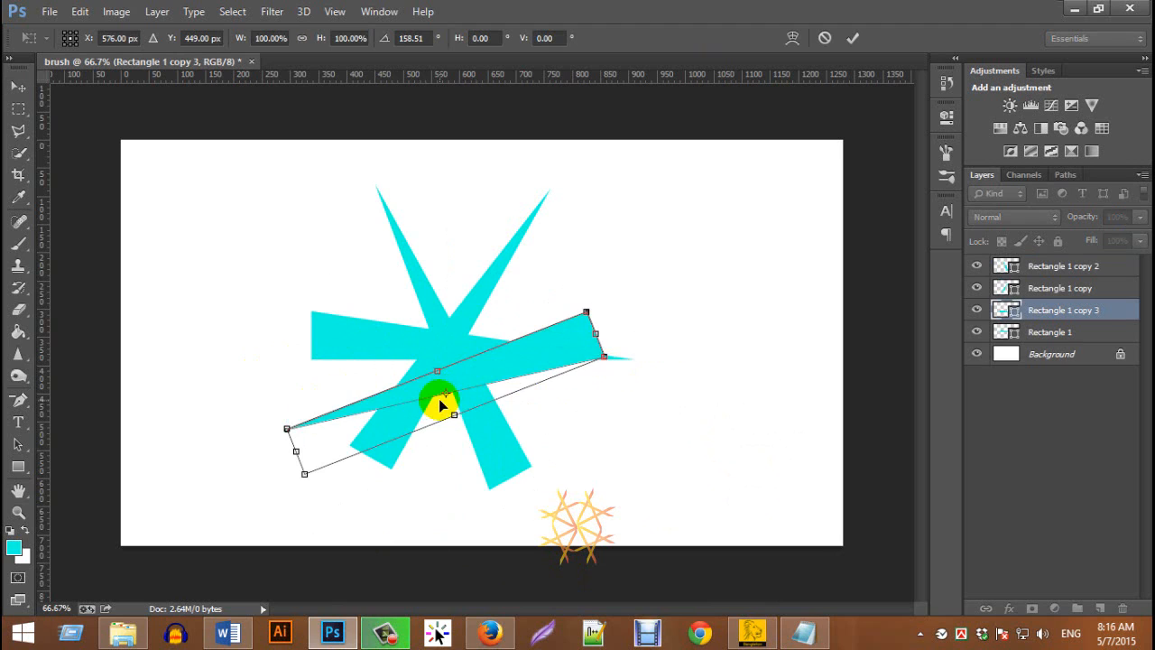
{"action": "left_click_drag", "start_coordinate": [495, 362], "coordinate": [484, 313]}
{"action": "left_click_drag", "start_coordinate": [244, 376], "coordinate": [275, 397]}
{"action": "left_click_drag", "start_coordinate": [412, 319], "coordinate": [438, 349]}
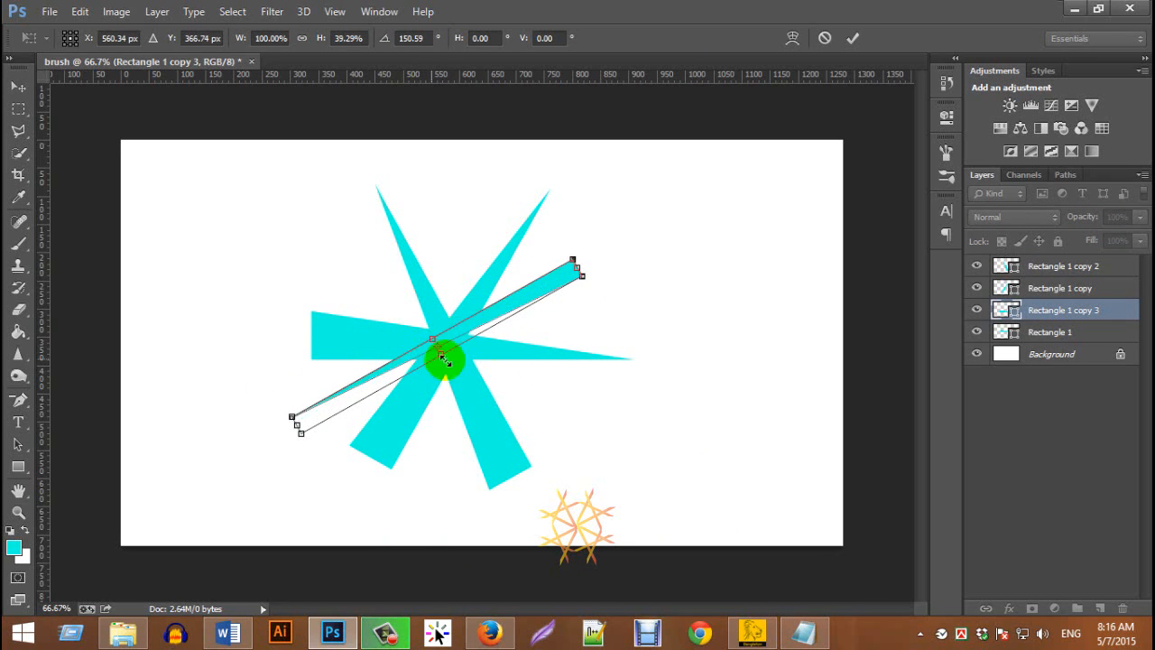
{"action": "left_click", "coordinate": [852, 38]}
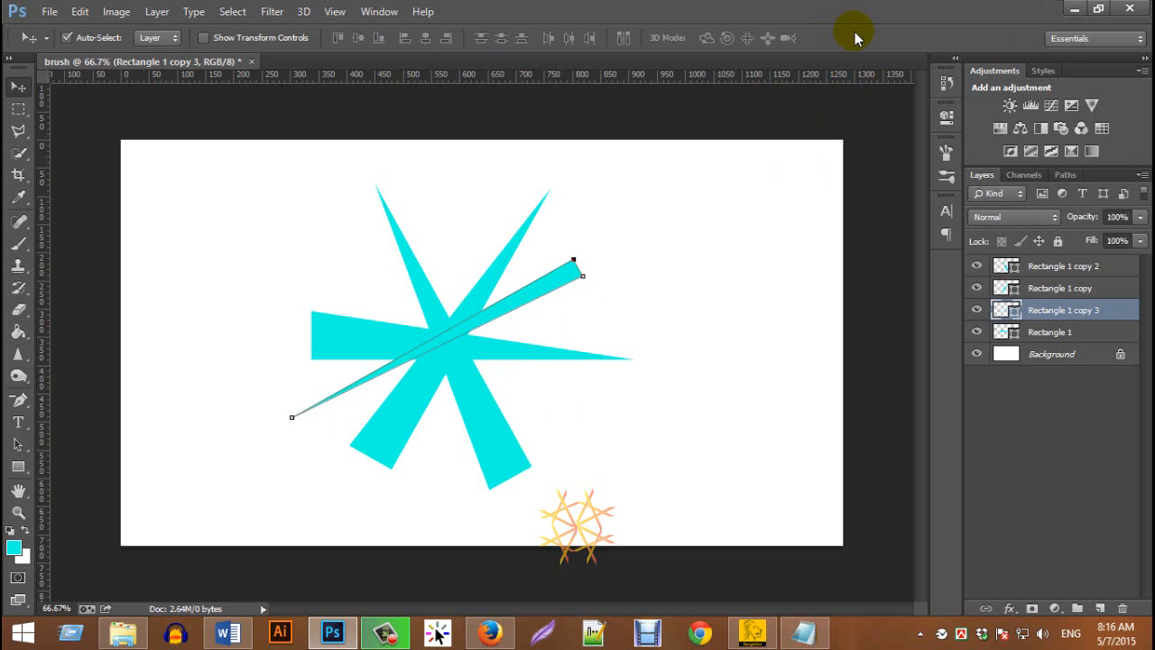
Nudge the narrow diagonal triangle slightly down and right so it crosses the star's centre
{"action": "left_click", "coordinate": [684, 414]}
{"action": "left_click_drag", "start_coordinate": [510, 294], "coordinate": [524, 307]}
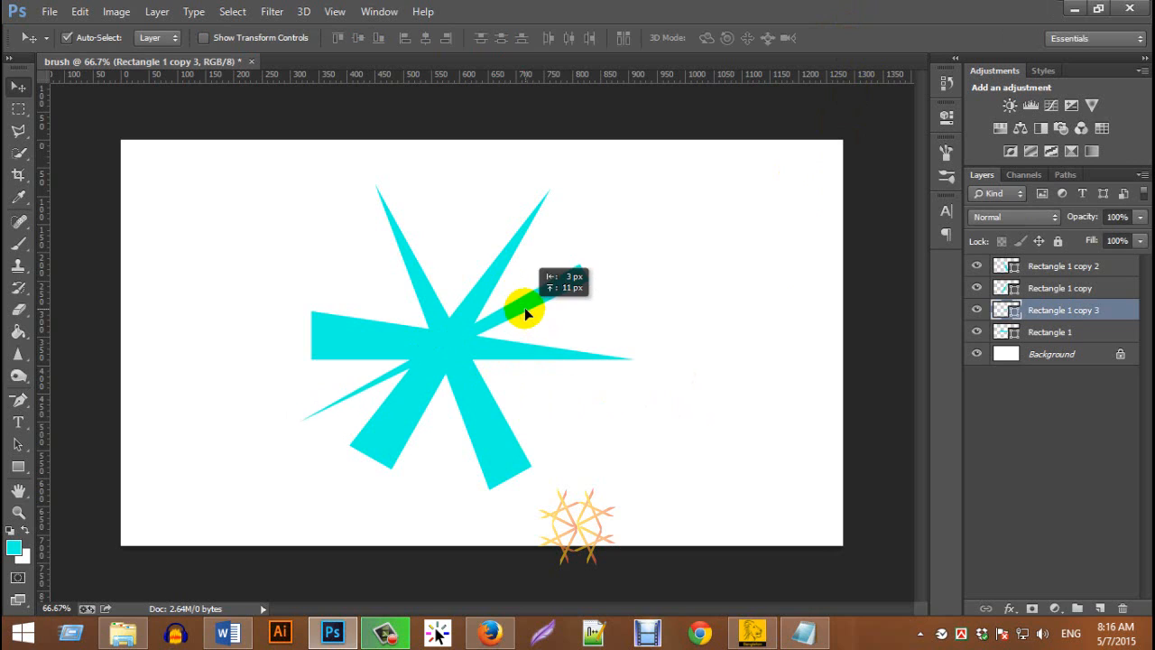
{"action": "left_click", "coordinate": [617, 379]}
Merge the four triangle shape layers into one layer and rasterize it
{"action": "left_click", "coordinate": [1047, 265]}
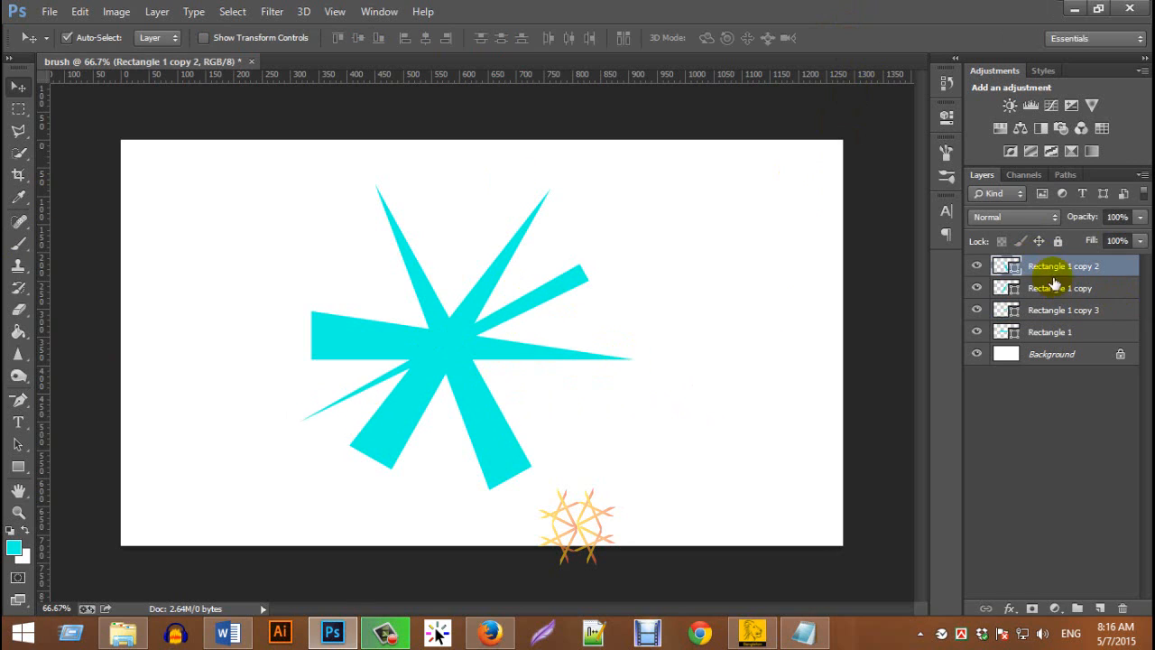
{"action": "left_click", "coordinate": [1051, 332], "text": "shift"}
{"action": "left_click", "coordinate": [1038, 331]}
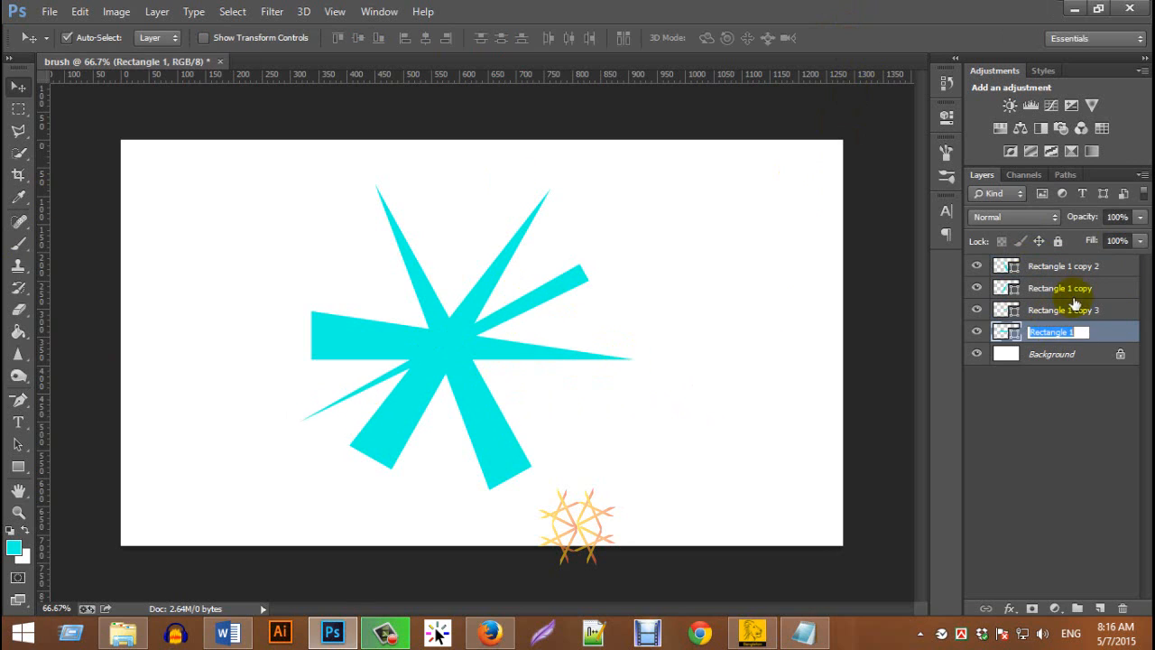
{"action": "left_click", "coordinate": [1083, 266]}
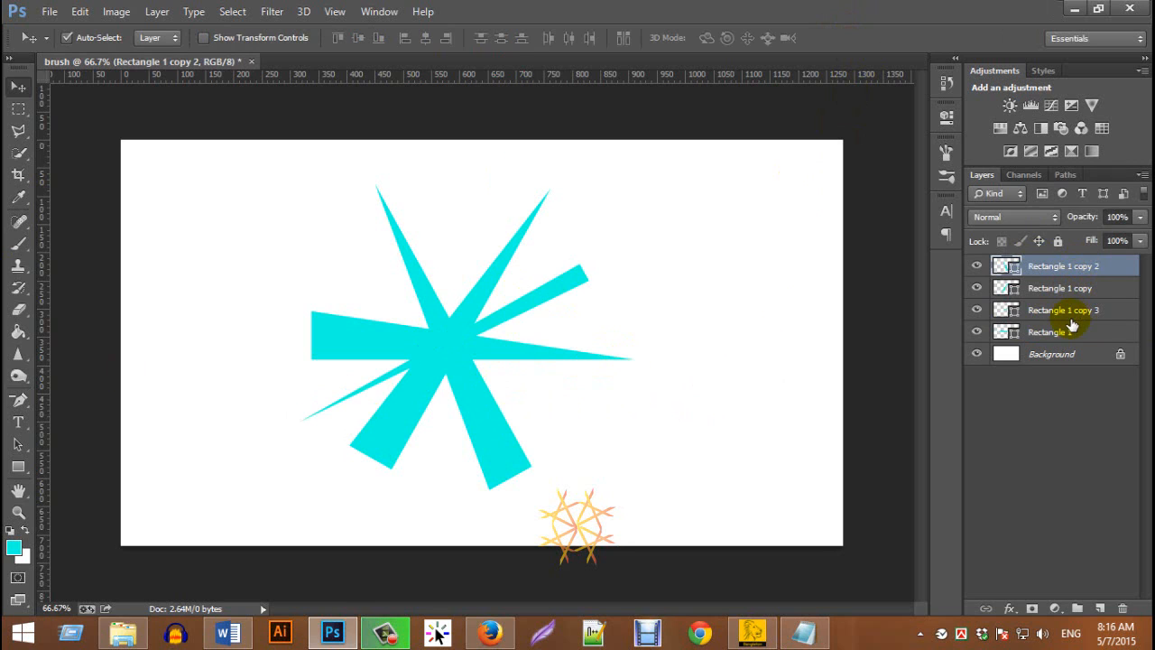
{"action": "left_click", "coordinate": [1058, 333], "text": "shift"}
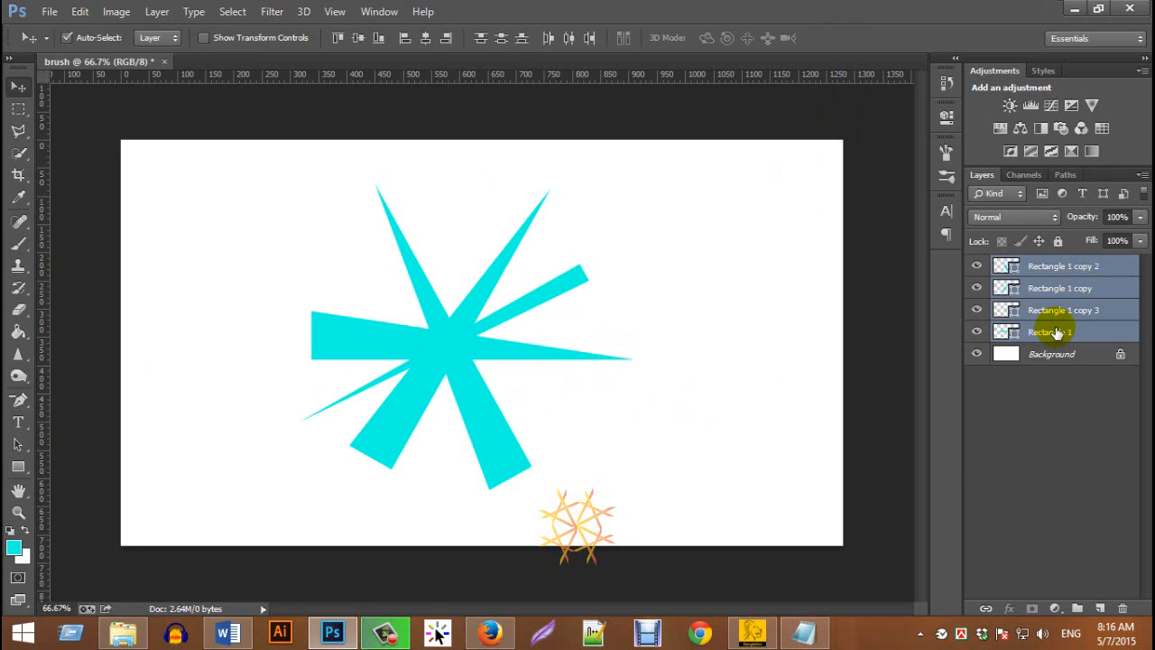
{"action": "left_click", "coordinate": [155, 10]}
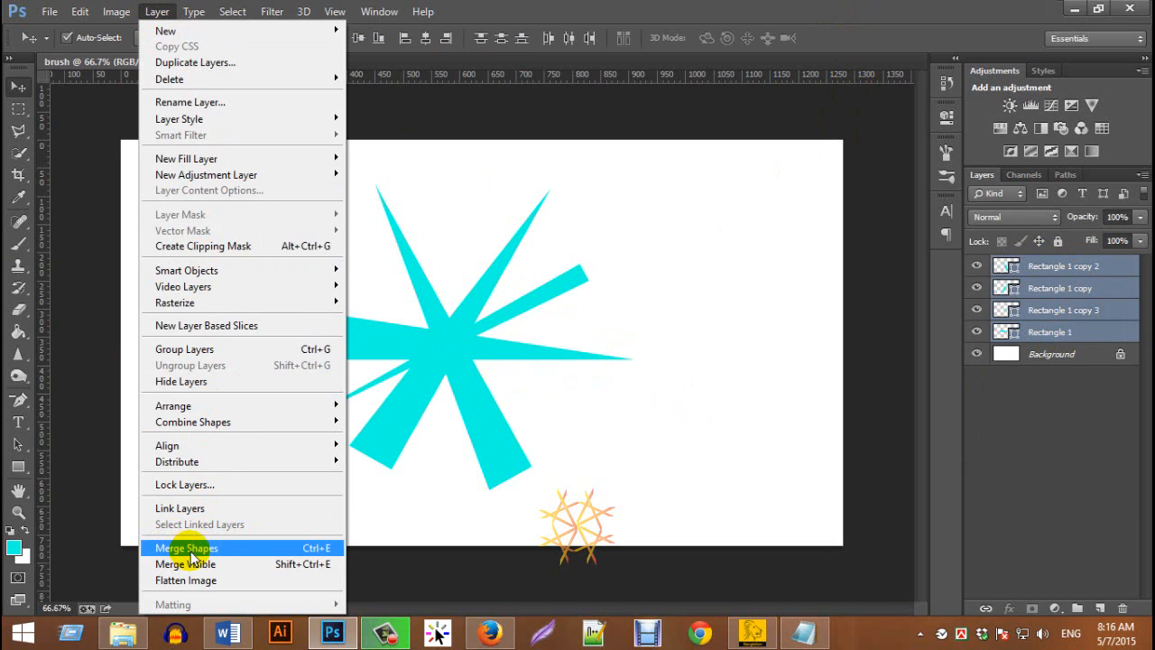
{"action": "left_click", "coordinate": [222, 548]}
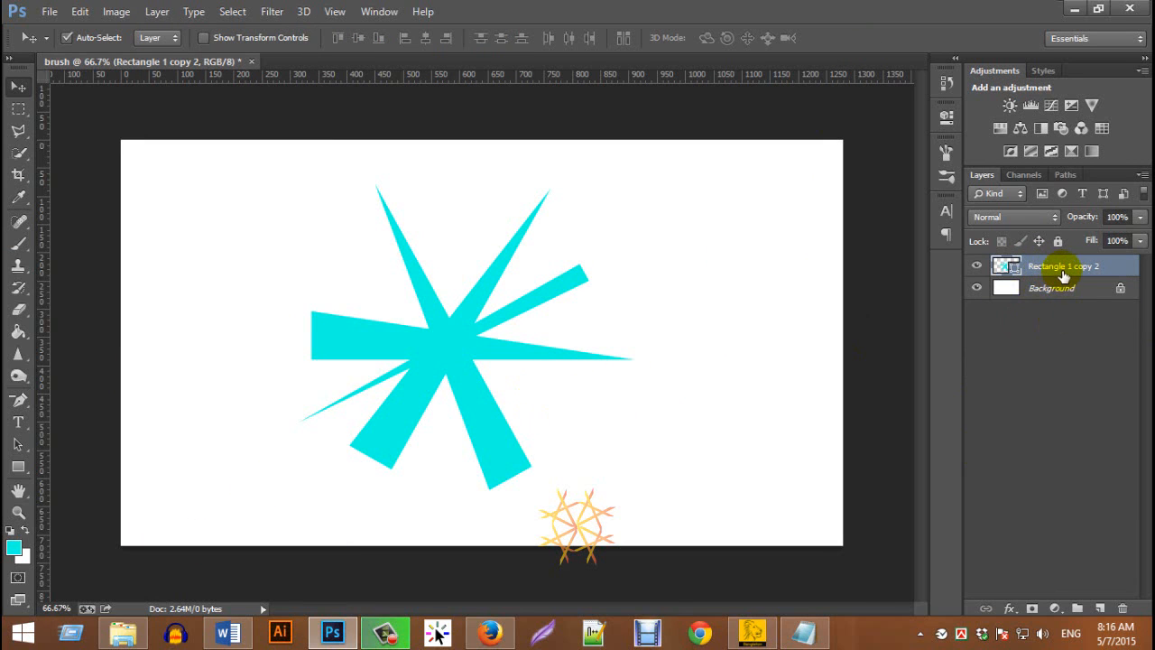
{"action": "right_click", "coordinate": [1072, 271]}
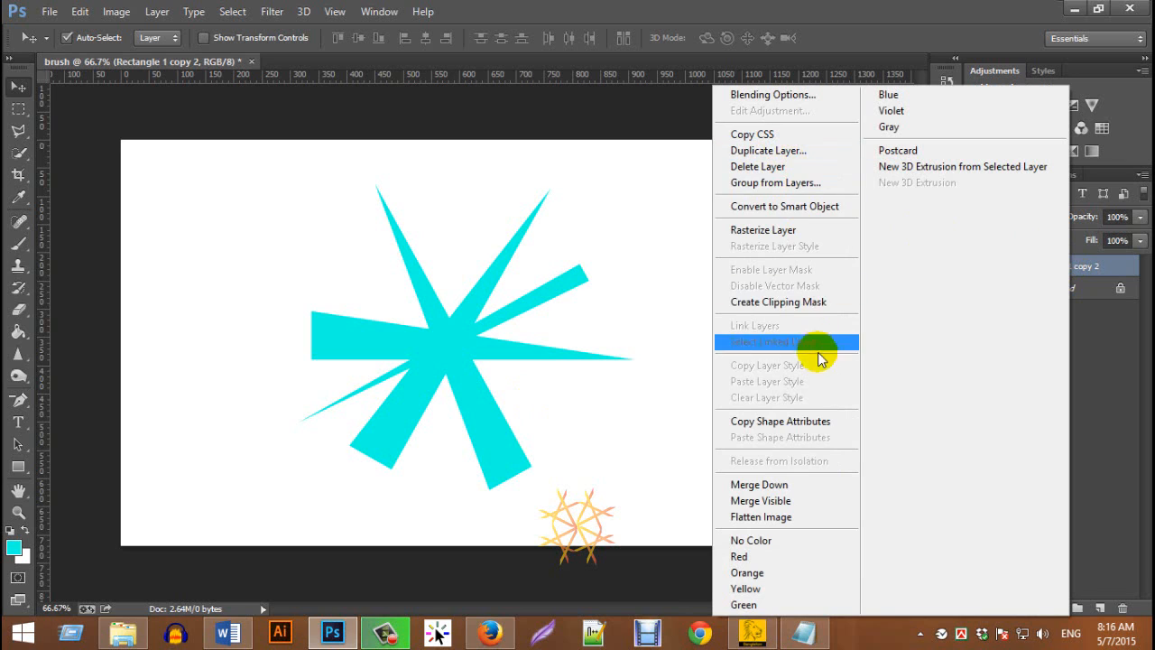
{"action": "left_click", "coordinate": [815, 230]}
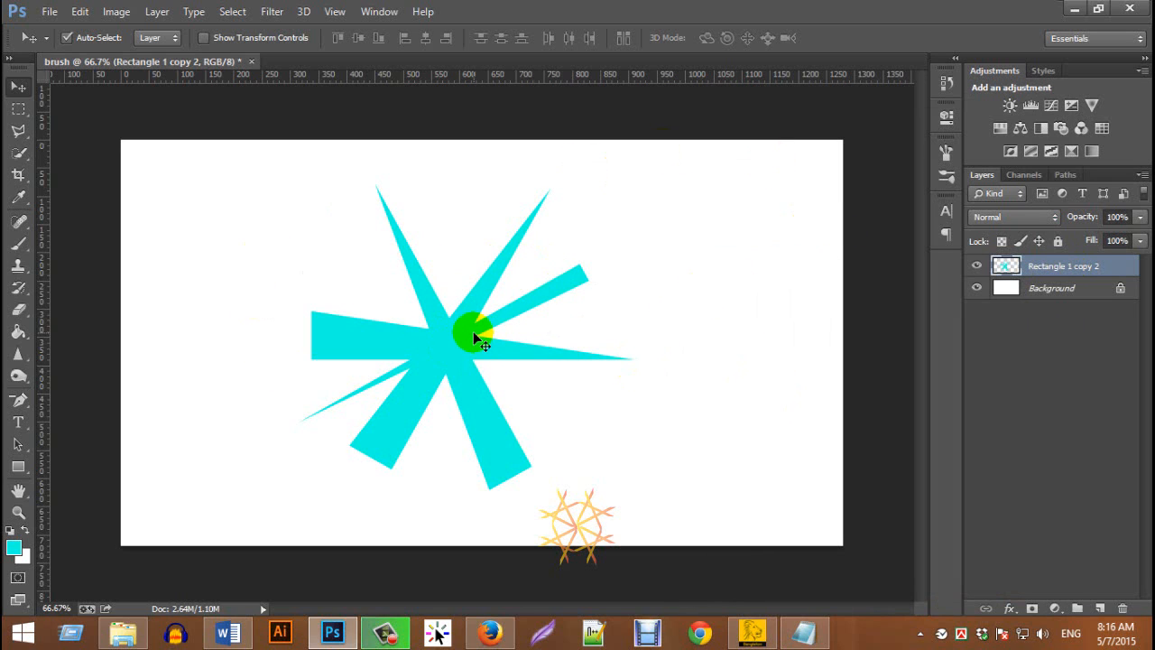
Define the star shape as a brush preset named "brush presets"
{"action": "left_click", "coordinate": [80, 11]}
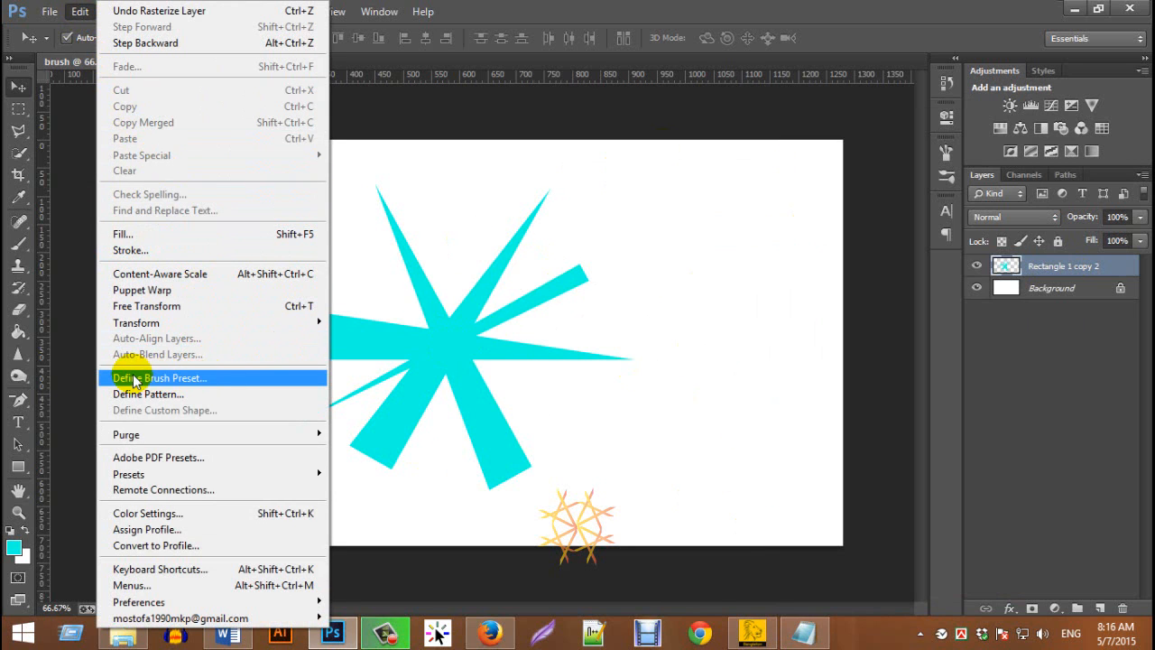
{"action": "left_click", "coordinate": [200, 383]}
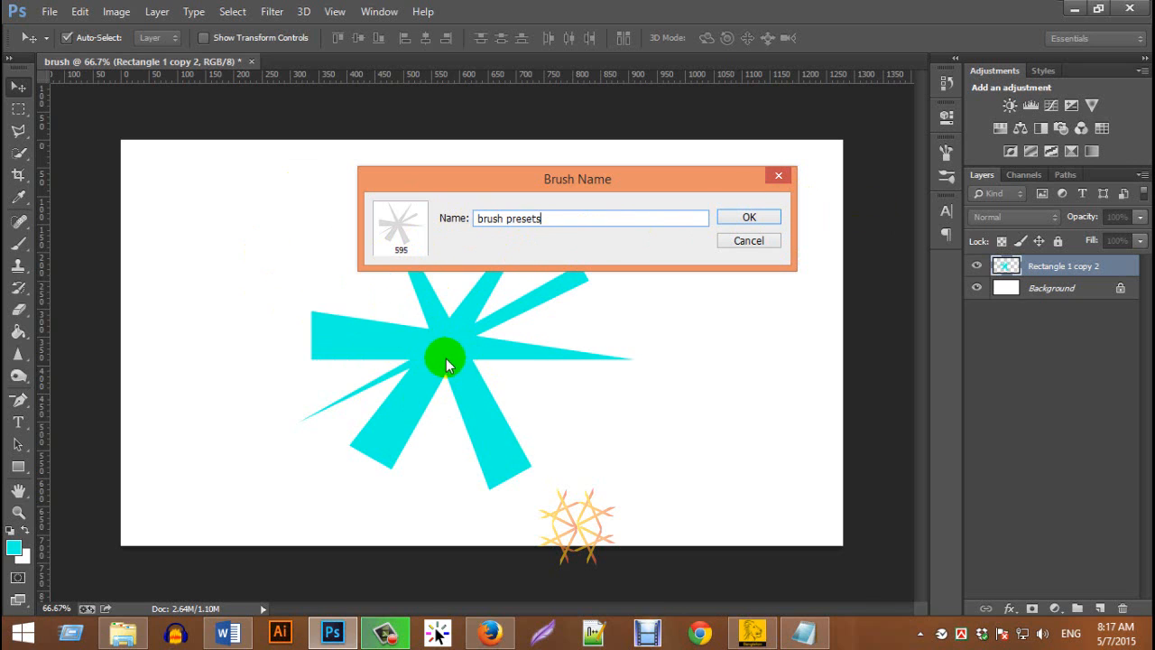
{"action": "left_click", "coordinate": [745, 223]}
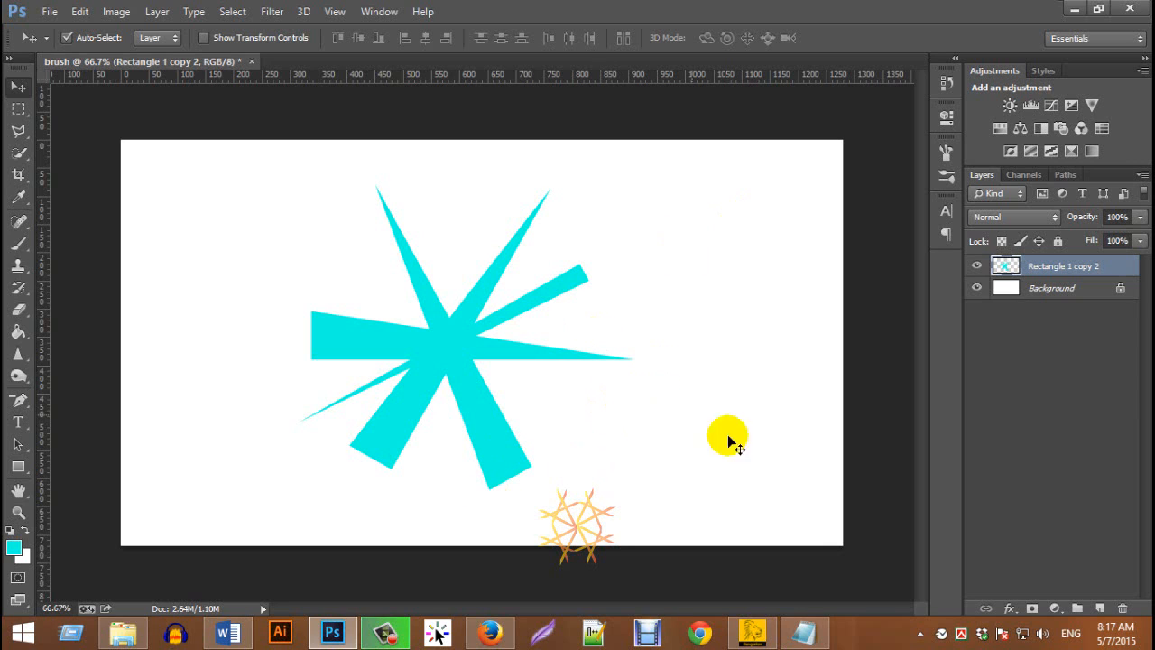
Choose the new 595 px star brush for the Brush tool and stamp it four times around the original star
{"action": "left_click", "coordinate": [18, 251]}
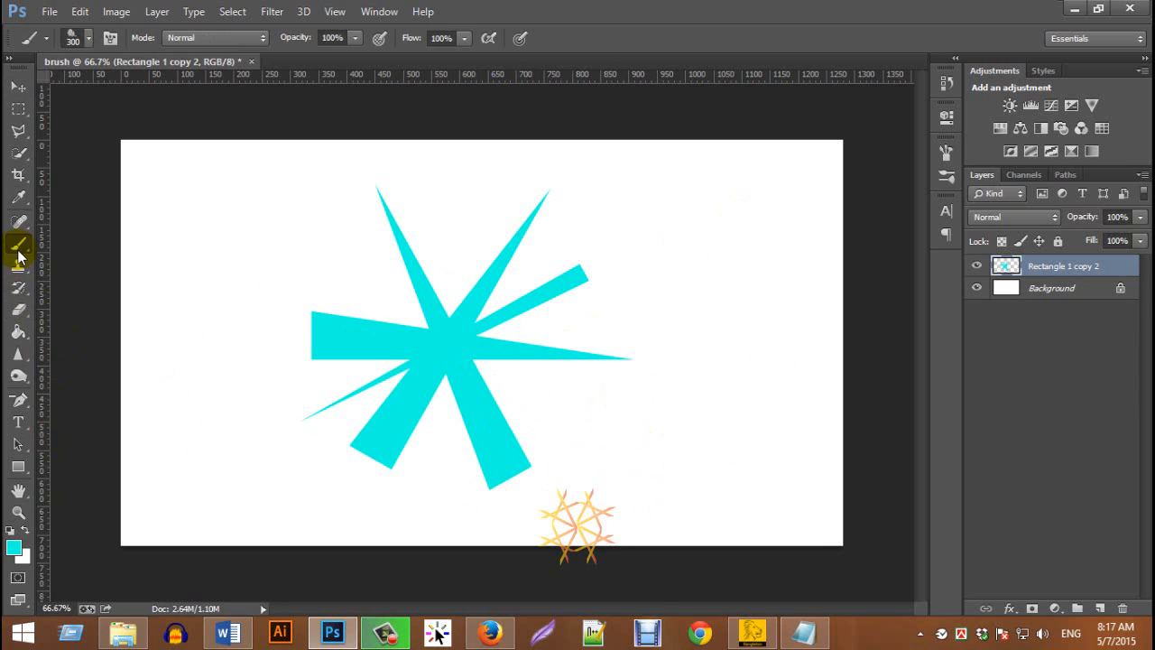
{"action": "left_click", "coordinate": [89, 41]}
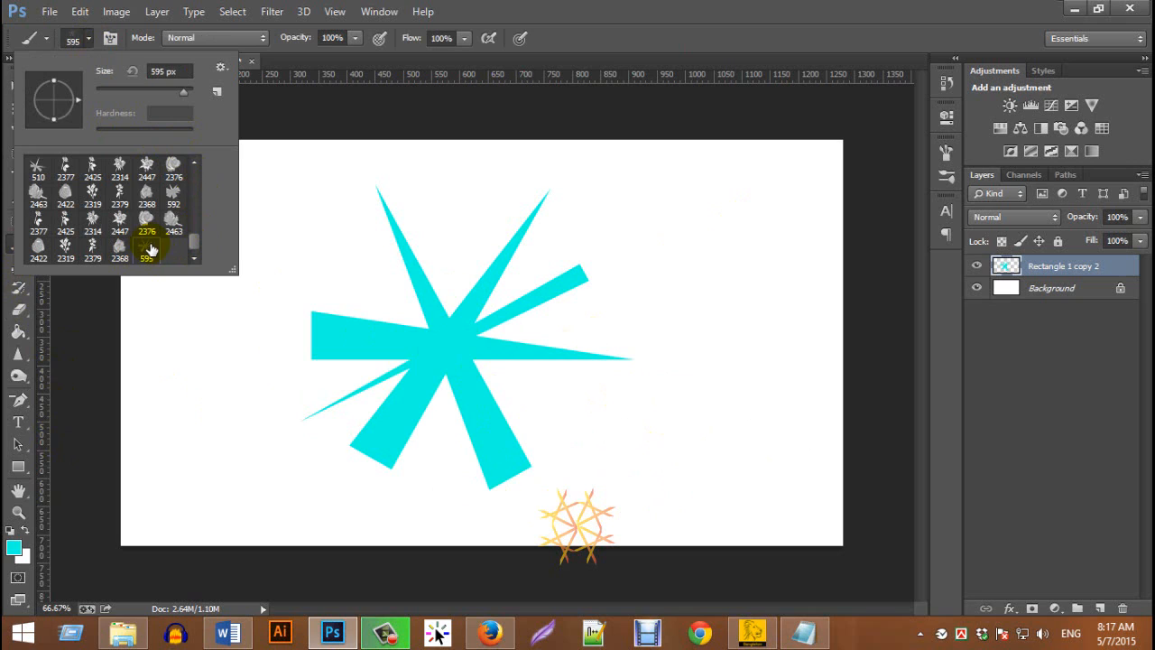
{"action": "left_click", "coordinate": [565, 115]}
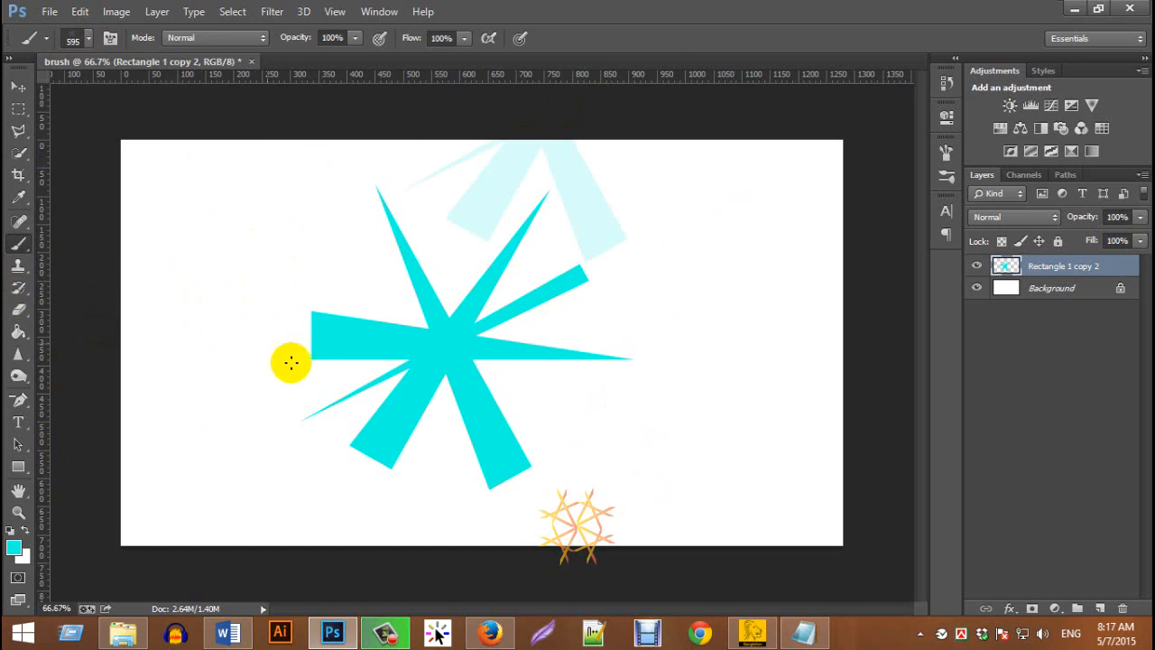
{"action": "left_click", "coordinate": [276, 371]}
{"action": "left_click", "coordinate": [635, 350]}
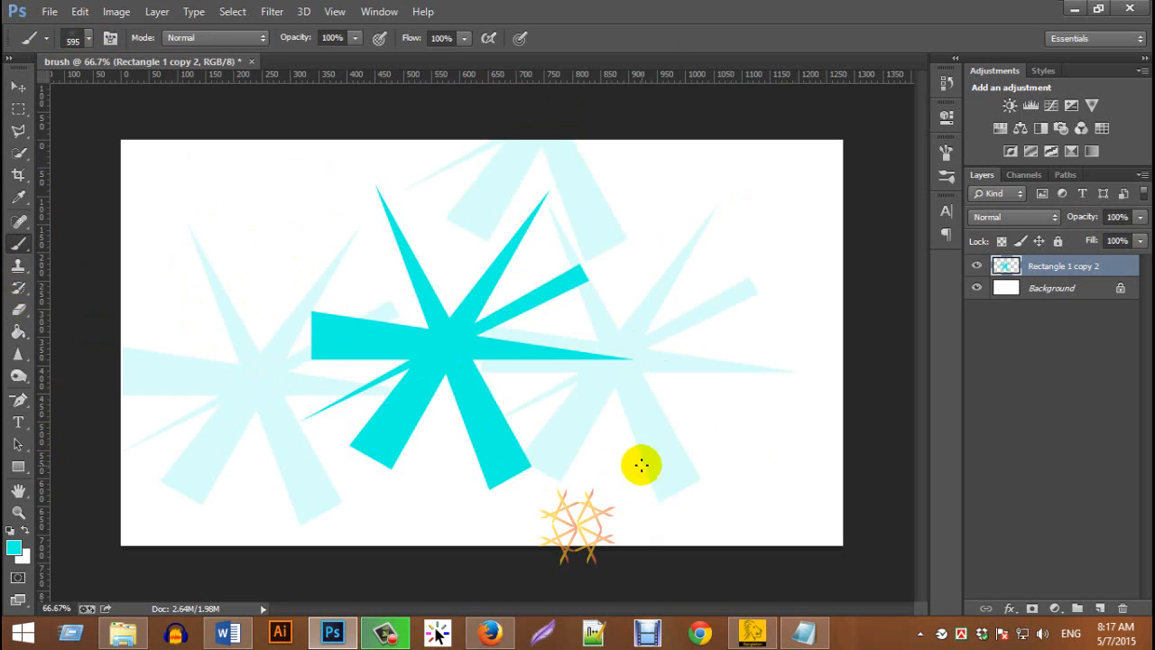
{"action": "left_click", "coordinate": [714, 434]}
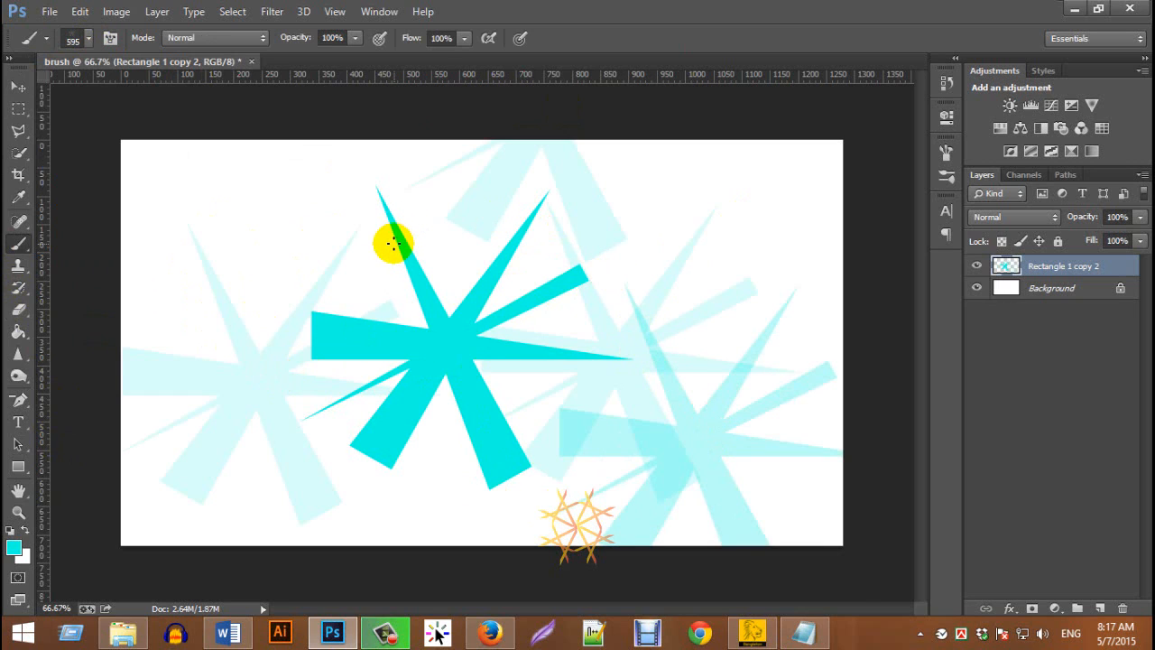
Enlarge the star brush to about 1900 px and stamp one huge star over the upper-left part of the canvas
{"action": "key", "text": "bracketleft"}
{"action": "key", "text": "bracketleft"}
{"action": "key", "text": "bracketleft"}
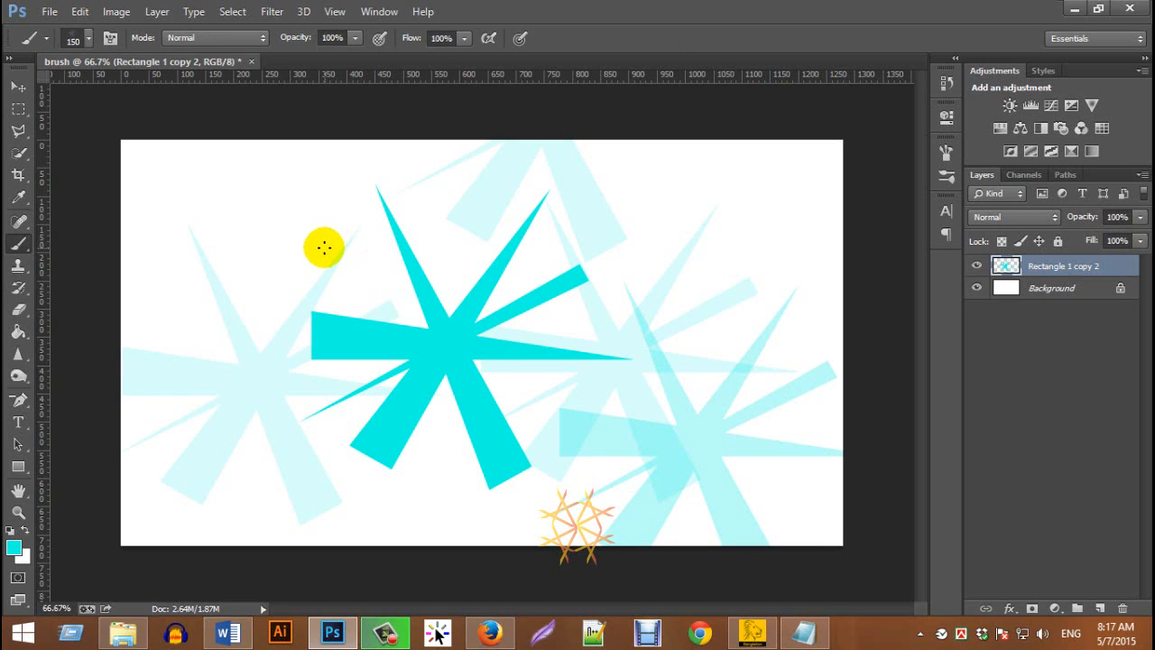
{"action": "key", "text": "bracketright"}
{"action": "key", "text": "bracketright"}
{"action": "key", "text": "bracketright"}
{"action": "key", "text": "bracketright"}
{"action": "key", "text": "bracketright"}
{"action": "key", "text": "bracketright"}
{"action": "key", "text": "bracketright"}
{"action": "key", "text": "bracketright"}
{"action": "key", "text": "bracketright"}
{"action": "key", "text": "bracketright"}
{"action": "key", "text": "bracketright"}
{"action": "key", "text": "bracketright"}
{"action": "key", "text": "bracketright"}
{"action": "key", "text": "bracketright"}
{"action": "key", "text": "bracketright"}
{"action": "key", "text": "bracketright"}
{"action": "left_click", "coordinate": [290, 242]}
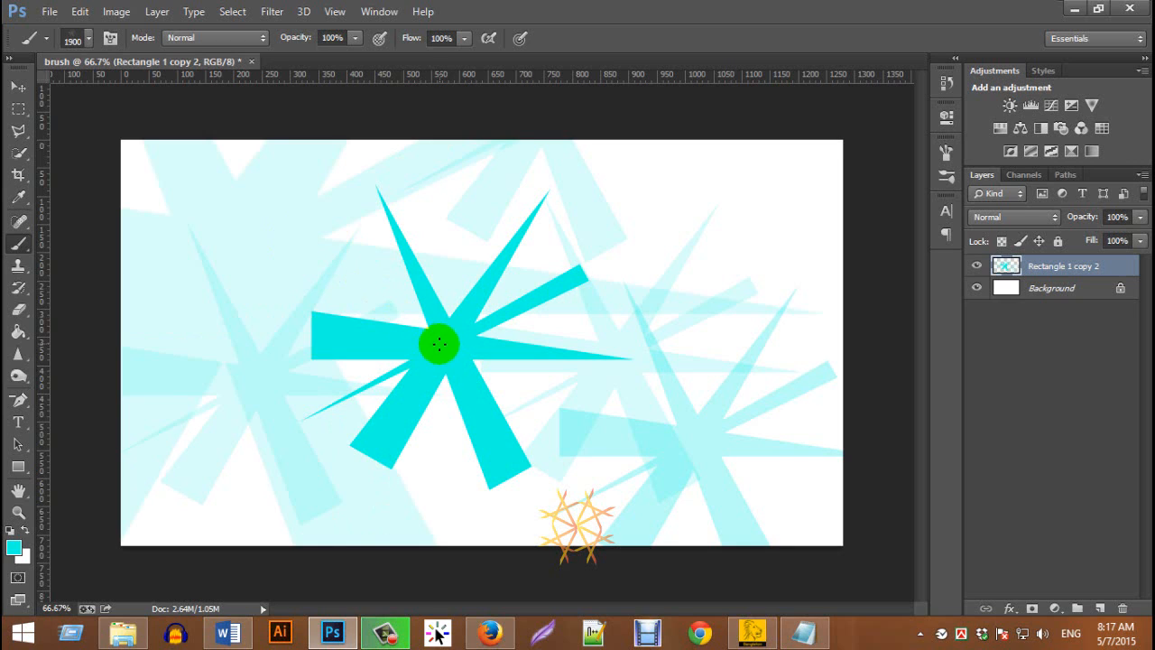
Reduce the star brush to 57 px and stamp a row of small stars across the upper part of the canvas
{"action": "key", "text": "bracketright"}
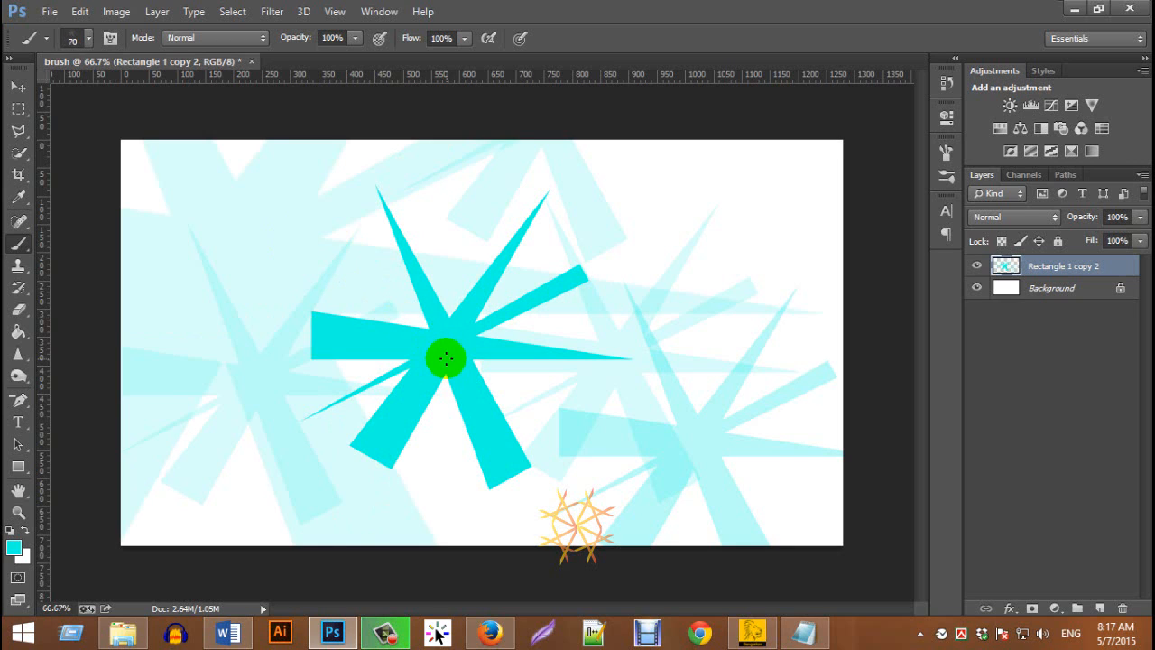
{"action": "key", "text": "bracketleft"}
{"action": "key", "text": "bracketleft"}
{"action": "key", "text": "bracketleft"}
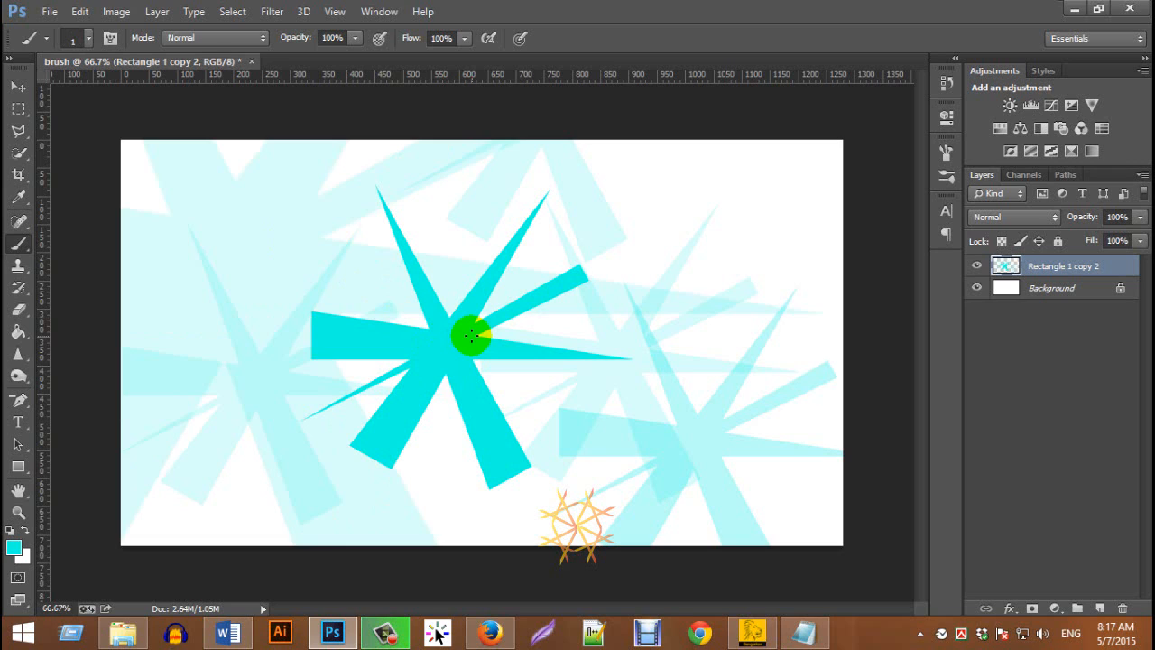
{"action": "left_click", "coordinate": [89, 41]}
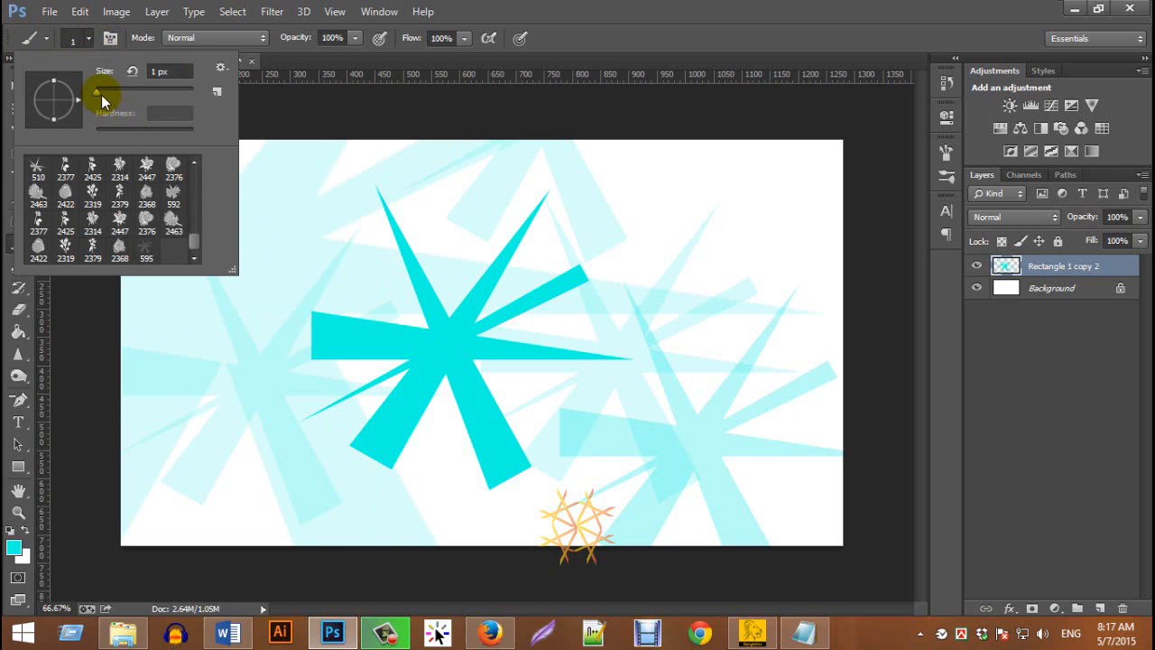
{"action": "left_click", "coordinate": [308, 178]}
{"action": "left_click", "coordinate": [493, 213]}
{"action": "left_click", "coordinate": [632, 236]}
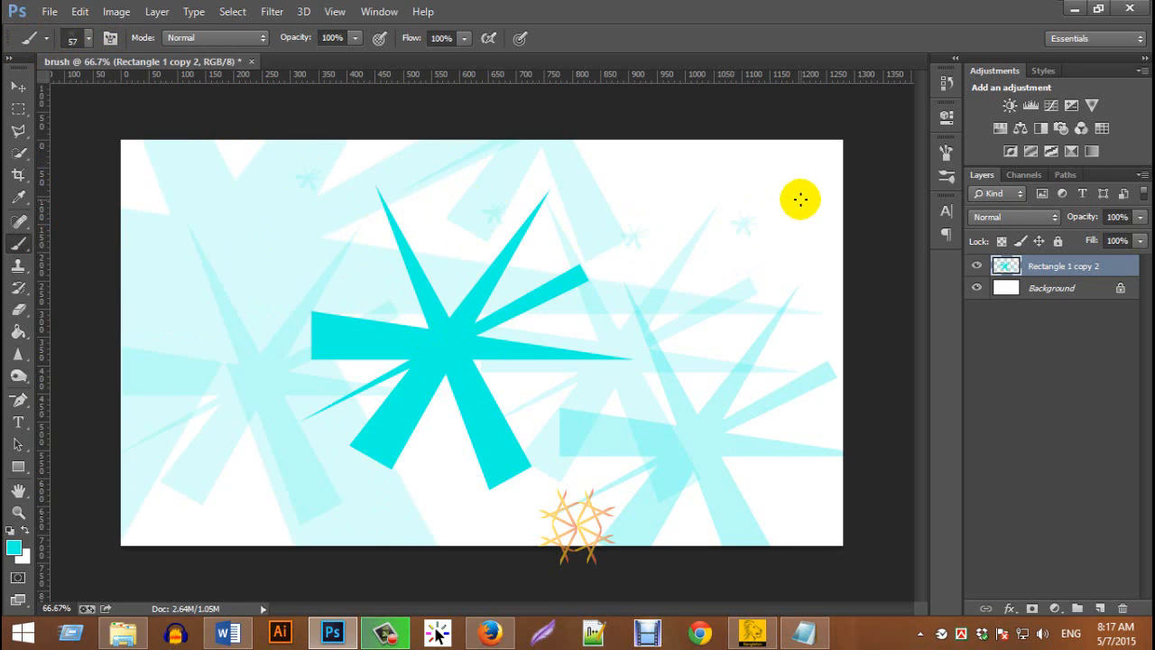
Select the 595 star tip in the brush settings and the matching star brush among the brush presets
{"action": "left_click", "coordinate": [110, 38]}
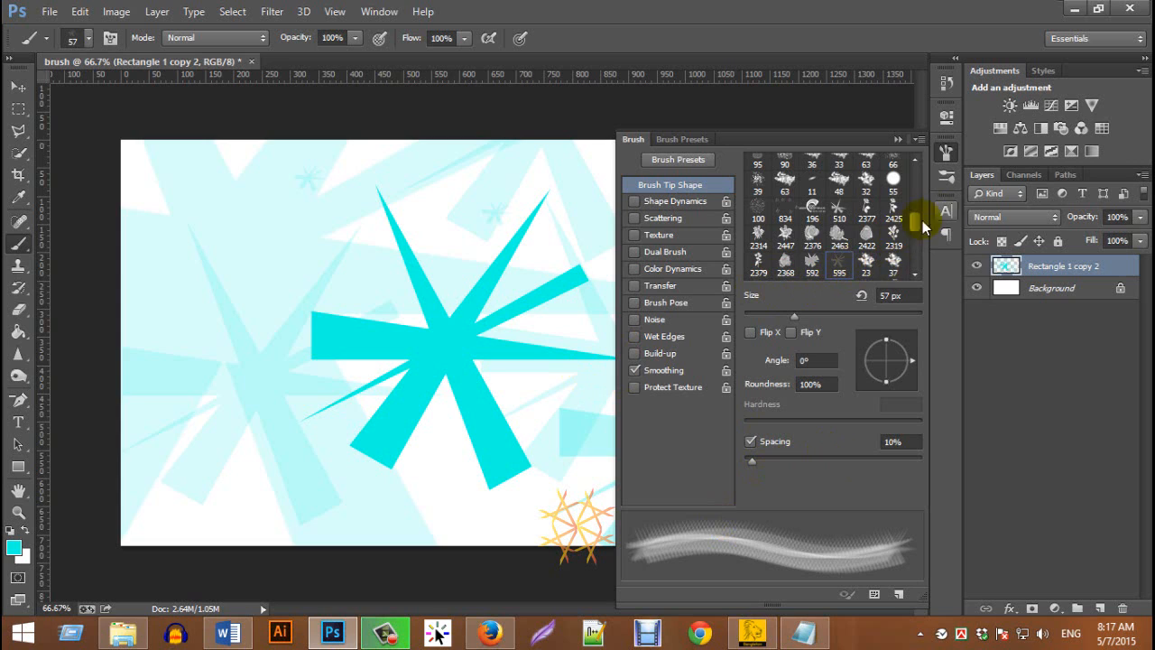
{"action": "mouse_move", "coordinate": [915, 235]}
{"action": "left_mouse_down"}
{"action": "mouse_move", "coordinate": [917, 298]}
{"action": "mouse_move", "coordinate": [926, 235]}
{"action": "left_mouse_up"}
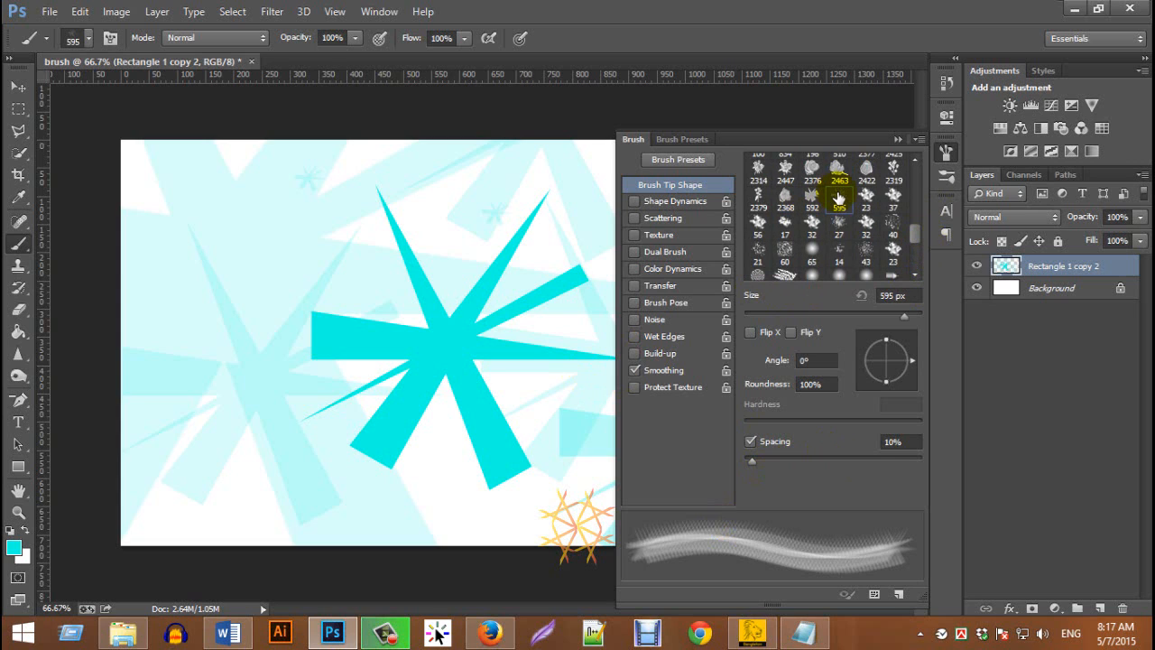
{"action": "left_click", "coordinate": [664, 139]}
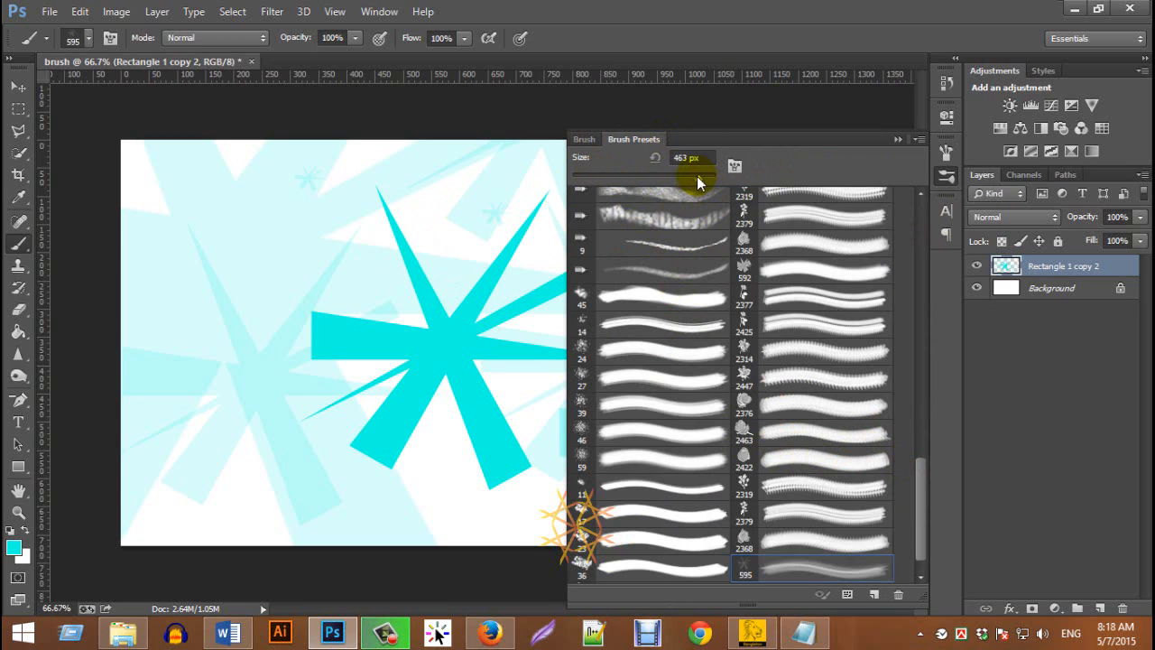
{"action": "scroll", "coordinate": [920, 515], "scroll_direction": "down", "scroll_amount": 1}
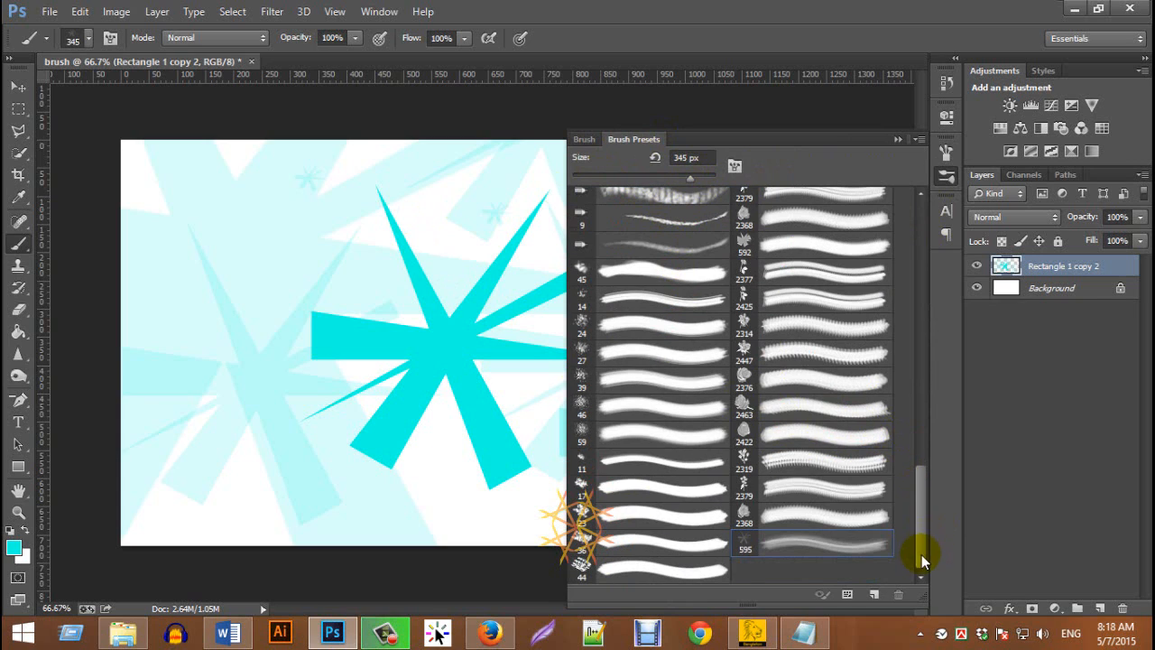
{"action": "left_click", "coordinate": [801, 544]}
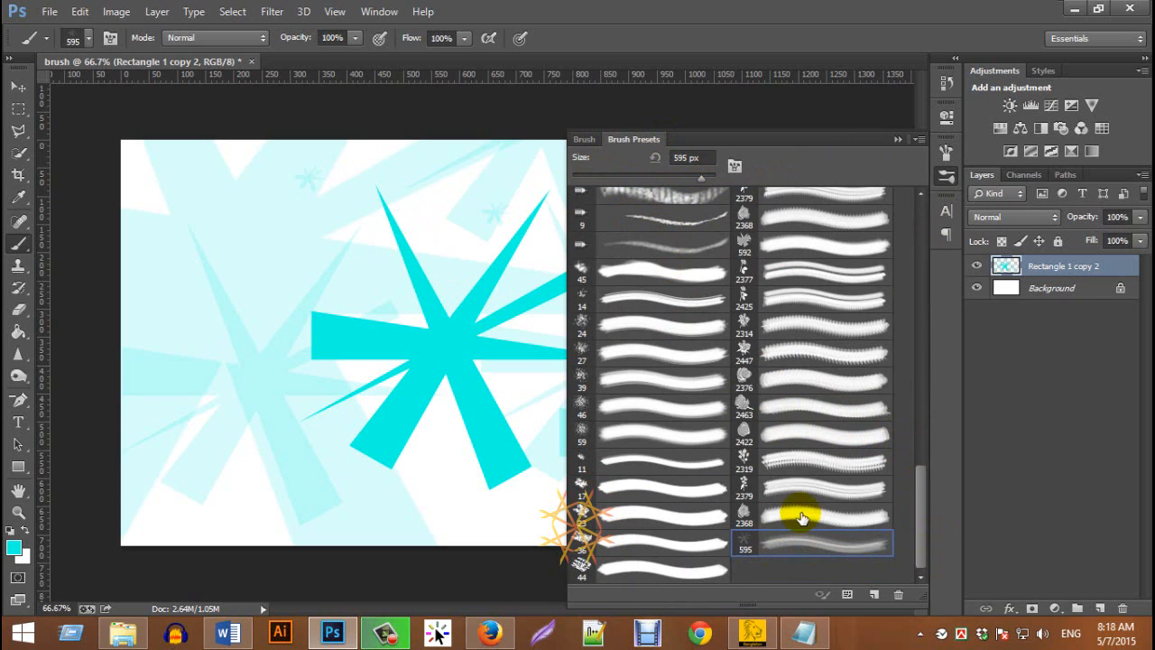
Set the preset's size to 151 px and stamp one star just left of the original star's upper-left spike
{"action": "mouse_move", "coordinate": [703, 183]}
{"action": "left_mouse_down"}
{"action": "mouse_move", "coordinate": [733, 186]}
{"action": "mouse_move", "coordinate": [662, 187]}
{"action": "left_mouse_up"}
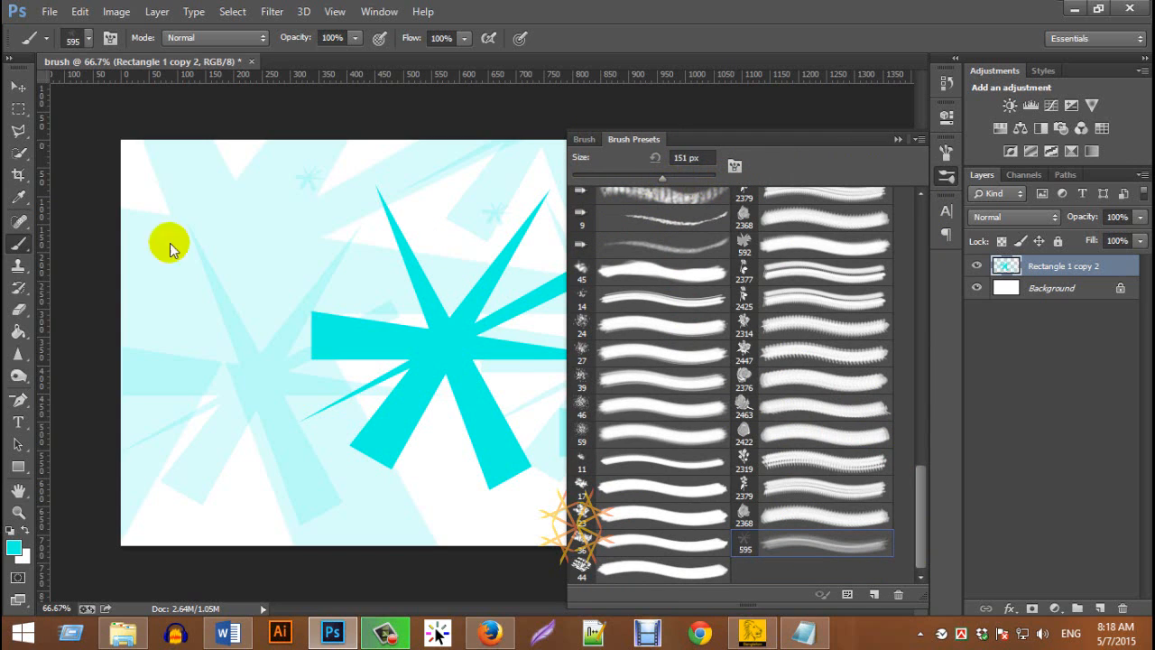
{"action": "left_click", "coordinate": [361, 264]}
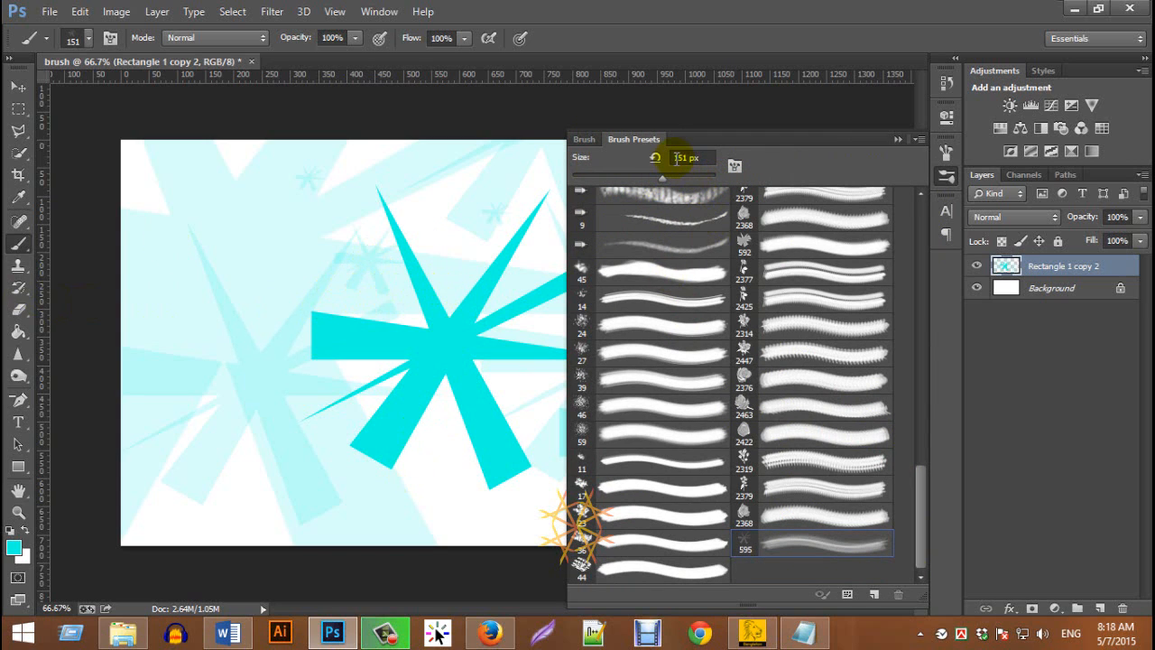
{"action": "left_click", "coordinate": [896, 141]}
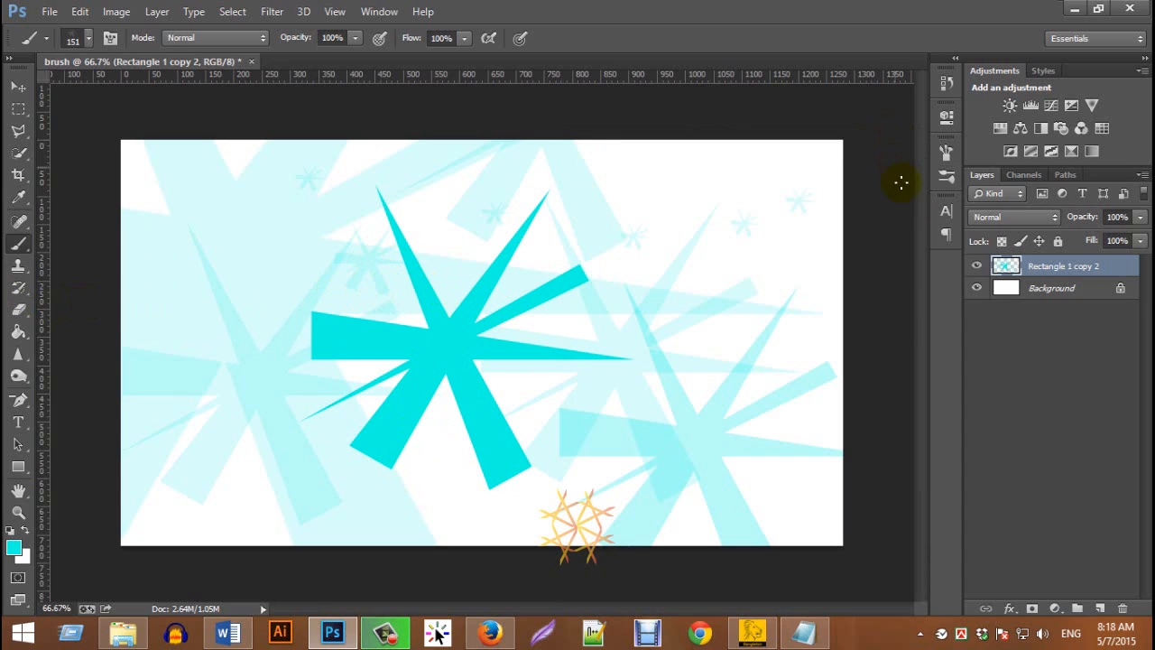
Hide the Rectangle 1 copy 2 layer and add a new empty layer above it
{"action": "left_click", "coordinate": [975, 268]}
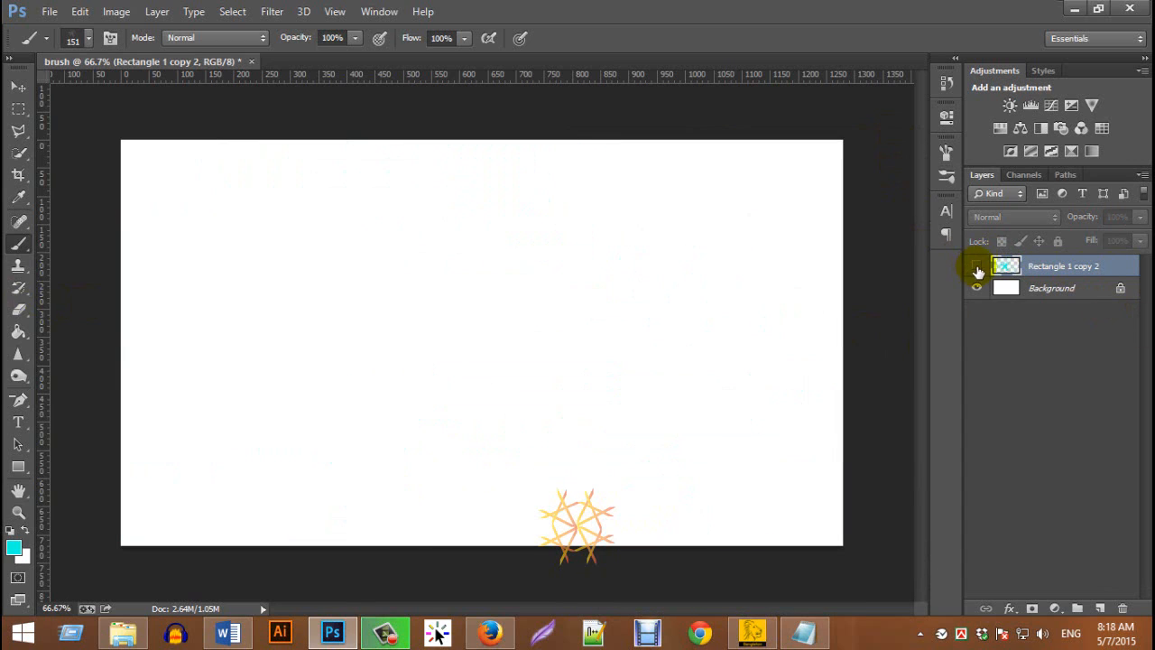
{"action": "left_click", "coordinate": [1100, 608]}
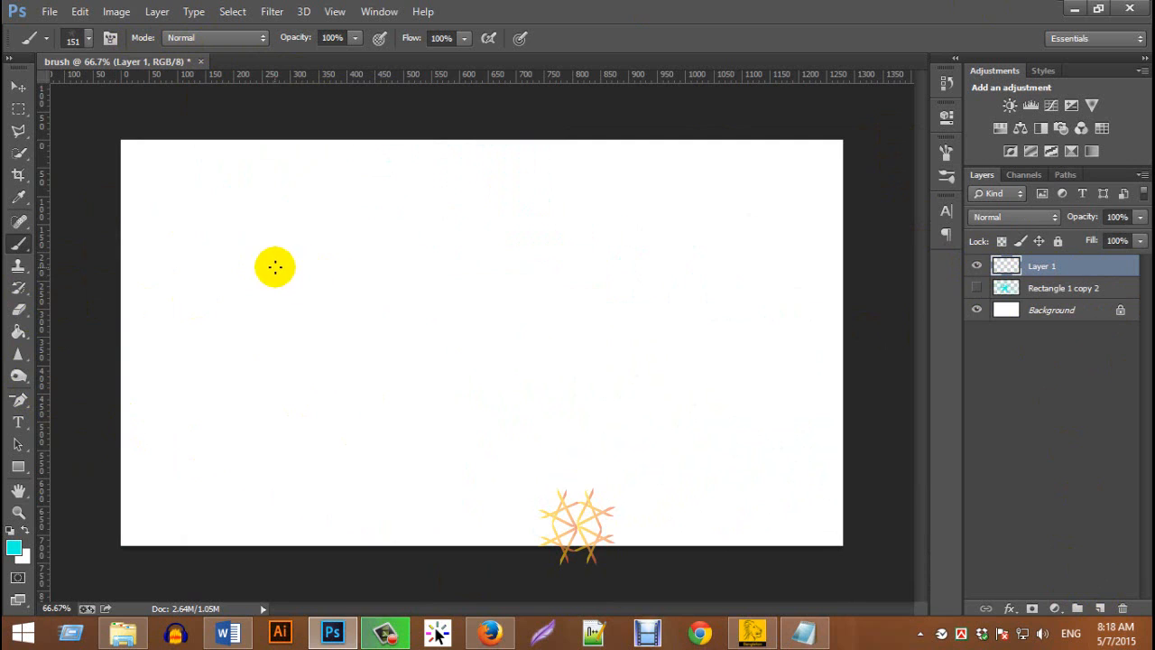
Try three long strokes with the 151 px star brush on the new layer, and undo them all
{"action": "mouse_move", "coordinate": [273, 265]}
{"action": "left_mouse_down"}
{"action": "mouse_move", "coordinate": [483, 367]}
{"action": "mouse_move", "coordinate": [655, 417]}
{"action": "left_mouse_up"}
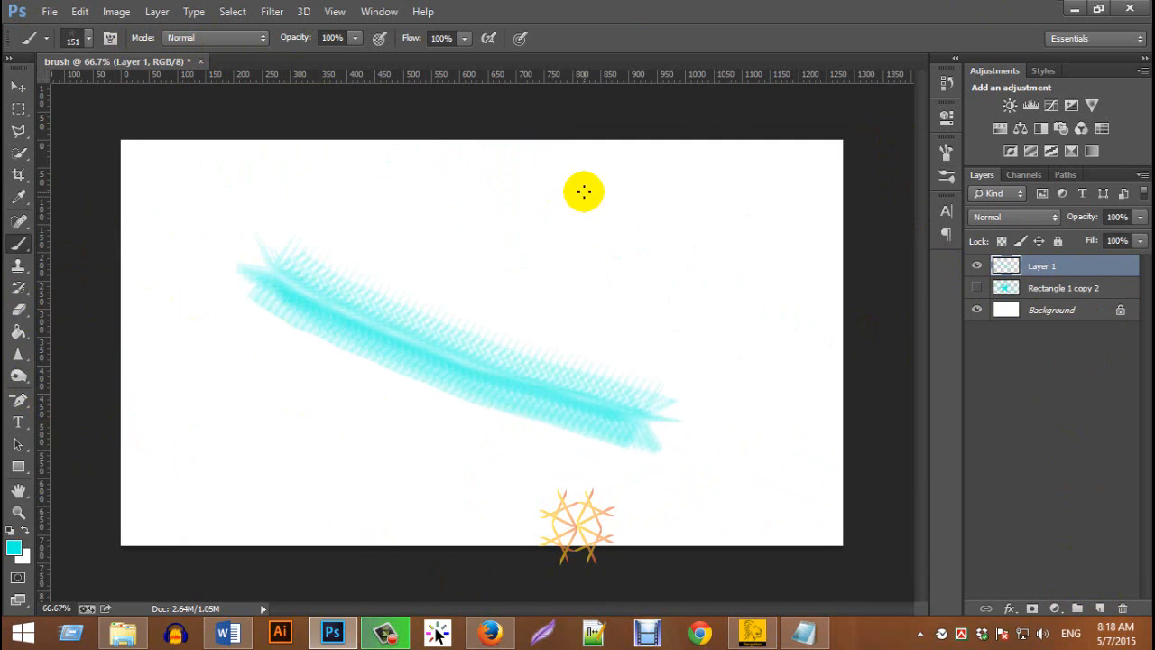
{"action": "left_click_drag", "start_coordinate": [582, 192], "coordinate": [478, 192]}
{"action": "mouse_move", "coordinate": [393, 198]}
{"action": "left_mouse_down"}
{"action": "mouse_move", "coordinate": [258, 207]}
{"action": "mouse_move", "coordinate": [193, 276]}
{"action": "mouse_move", "coordinate": [213, 402]}
{"action": "left_mouse_up"}
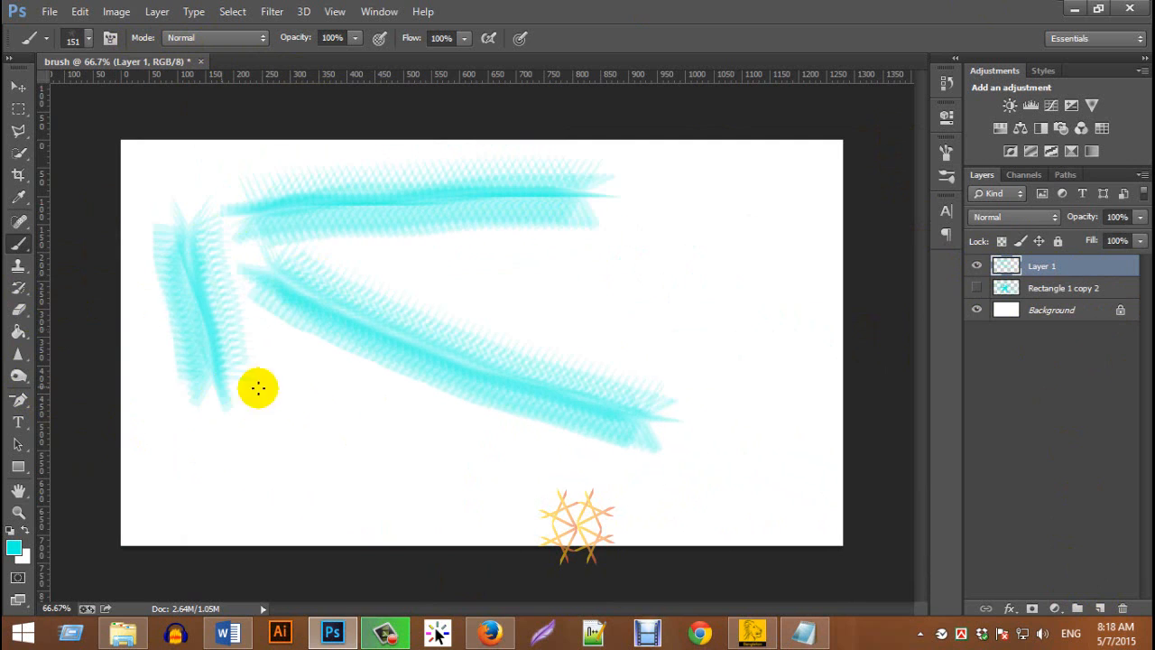
{"action": "key", "text": "ctrl+alt+z"}
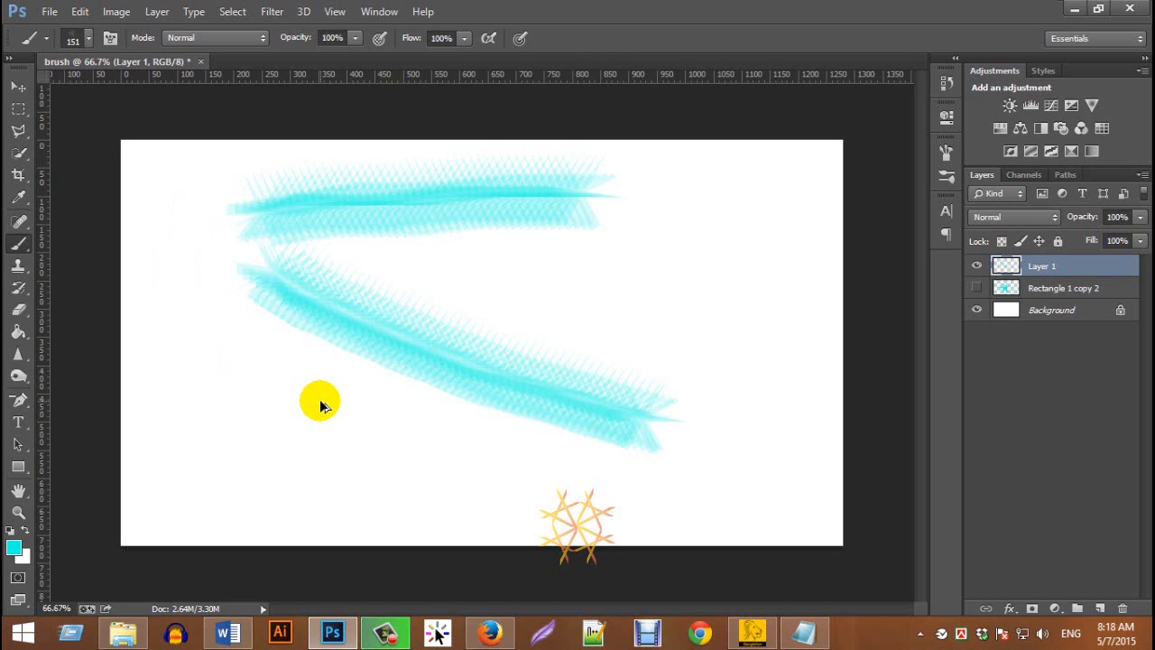
{"action": "key", "text": "ctrl+alt+z"}
{"action": "key", "text": "ctrl+alt+z"}
{"action": "key", "text": "ctrl+alt+z"}
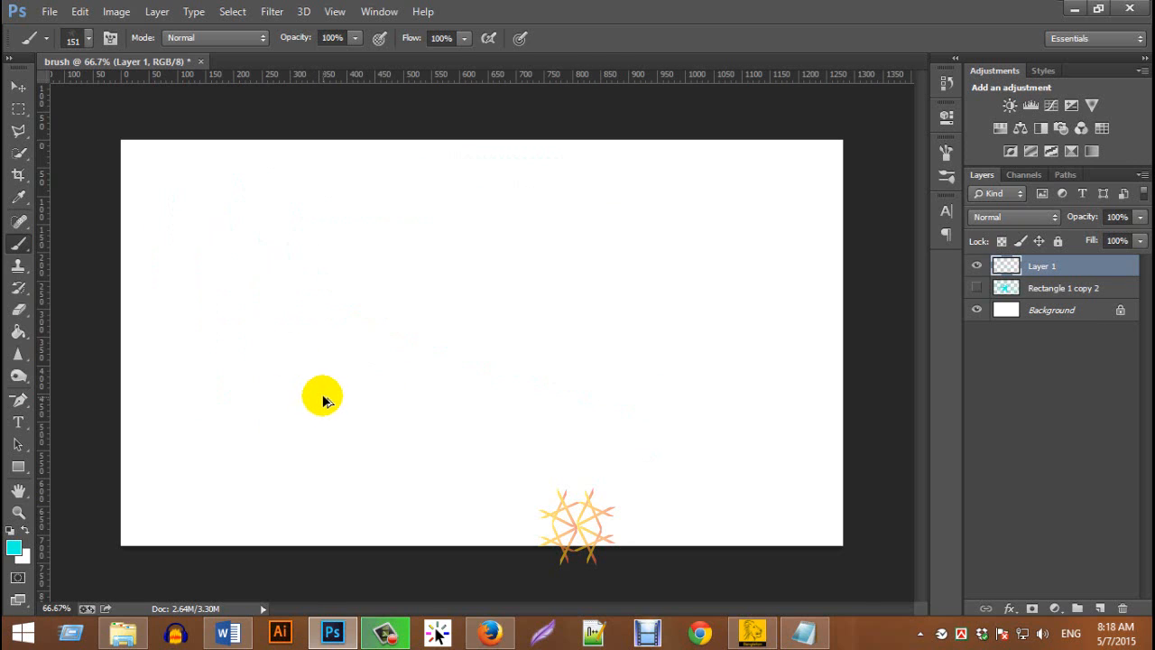
Enable Shape Dynamics for the star brush and set its Size Jitter to 25%
{"action": "left_click", "coordinate": [109, 38]}
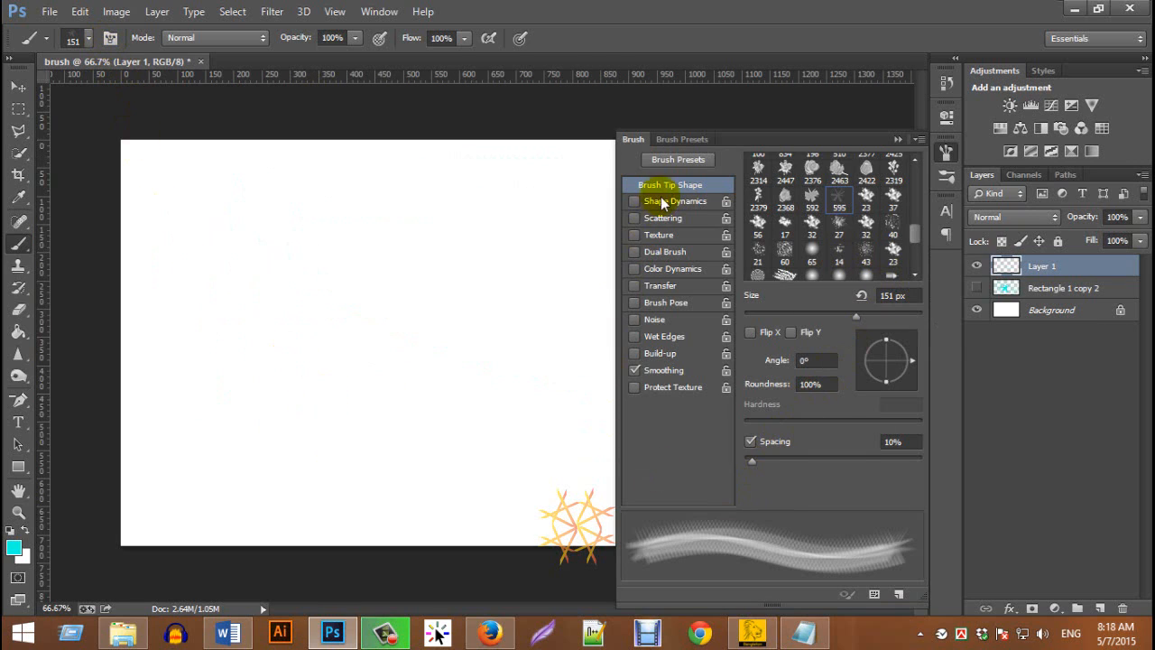
{"action": "left_click", "coordinate": [672, 163]}
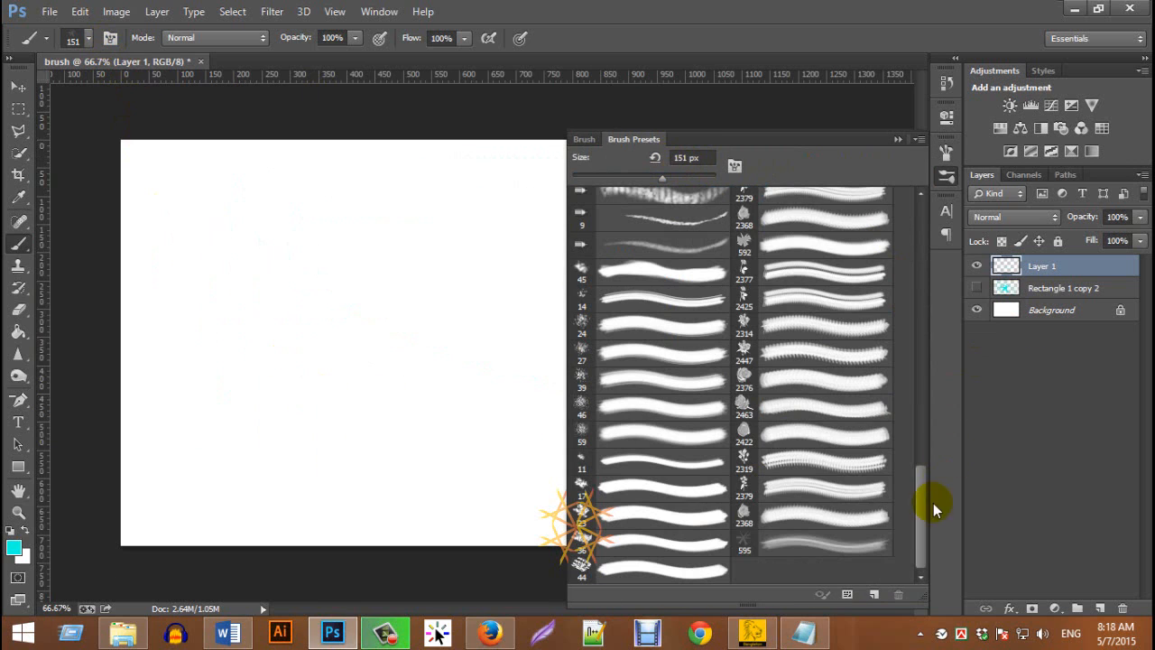
{"action": "scroll", "coordinate": [921, 529], "scroll_direction": "up", "scroll_amount": 3}
{"action": "left_click", "coordinate": [584, 139]}
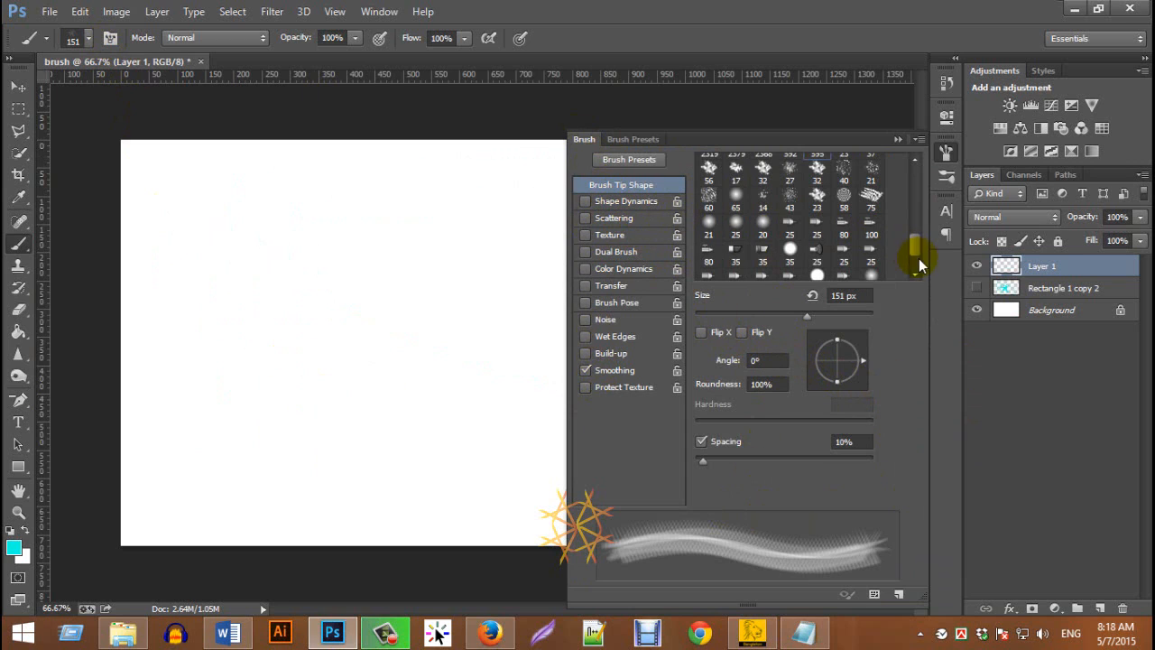
{"action": "left_click_drag", "start_coordinate": [919, 260], "coordinate": [913, 238]}
{"action": "left_click", "coordinate": [626, 202]}
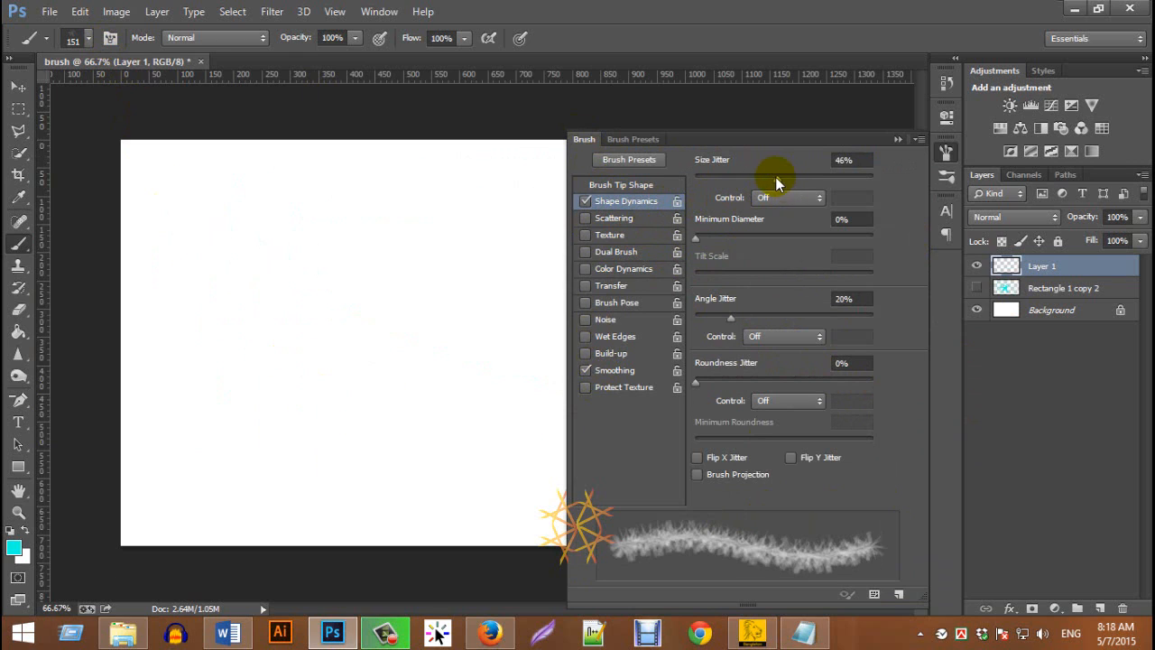
{"action": "left_click_drag", "start_coordinate": [776, 177], "coordinate": [742, 182]}
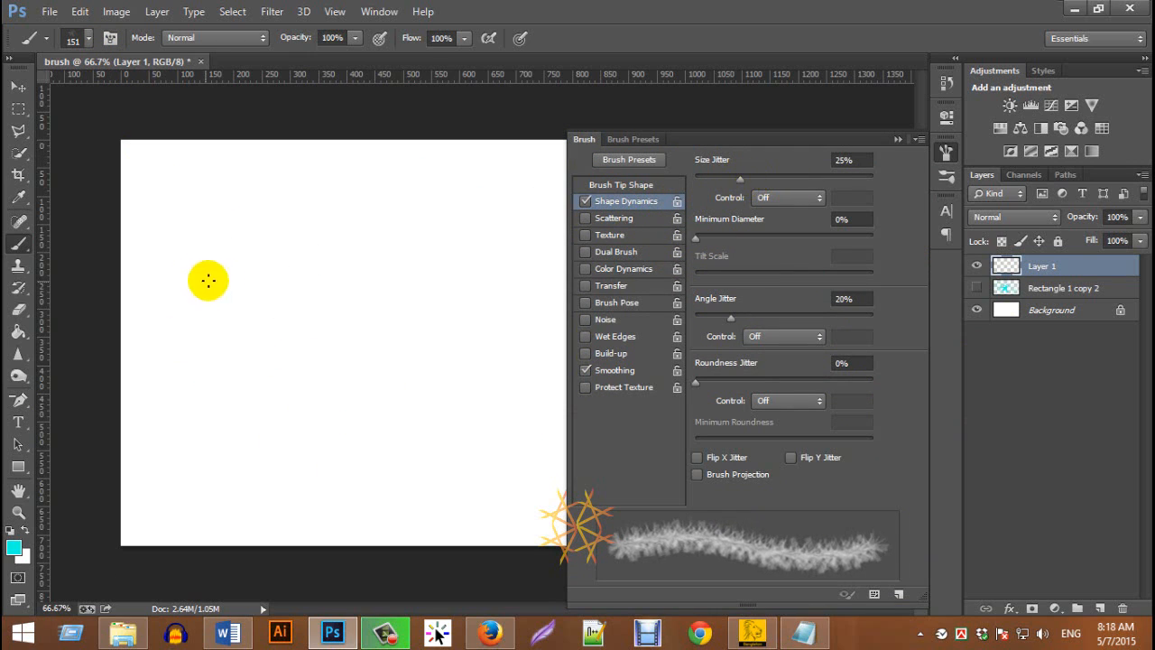
Paint several separate, mostly diagonal strokes over the left half of the canvas with the jittered star brush
{"action": "left_click_drag", "start_coordinate": [188, 263], "coordinate": [435, 377]}
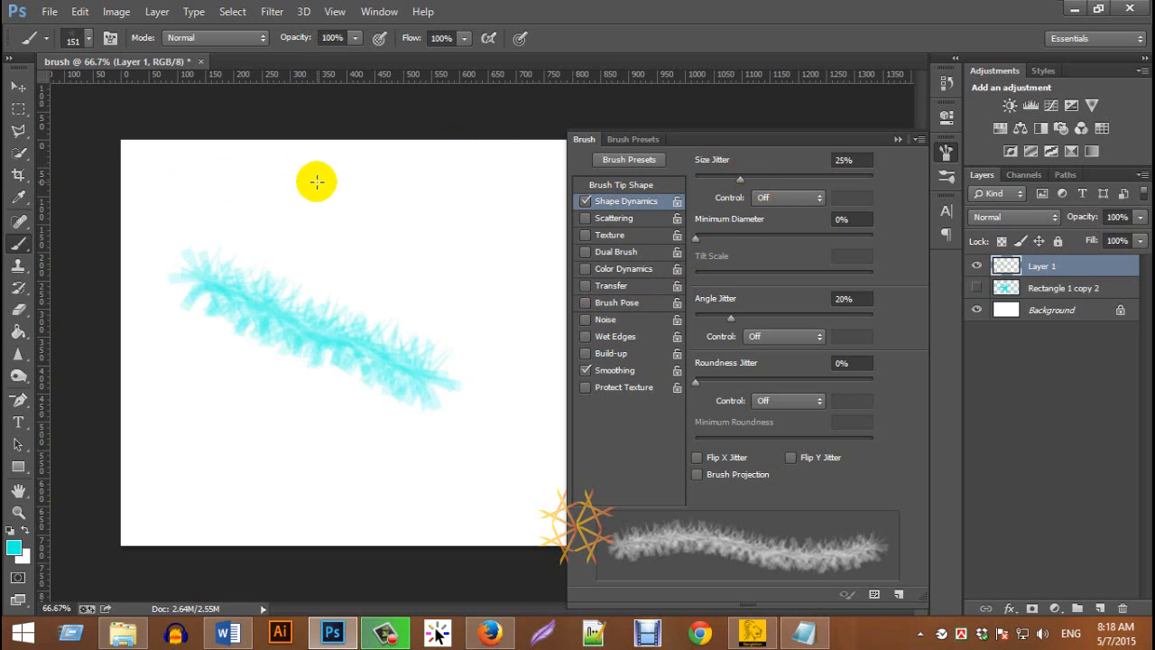
{"action": "left_click_drag", "start_coordinate": [315, 180], "coordinate": [417, 260]}
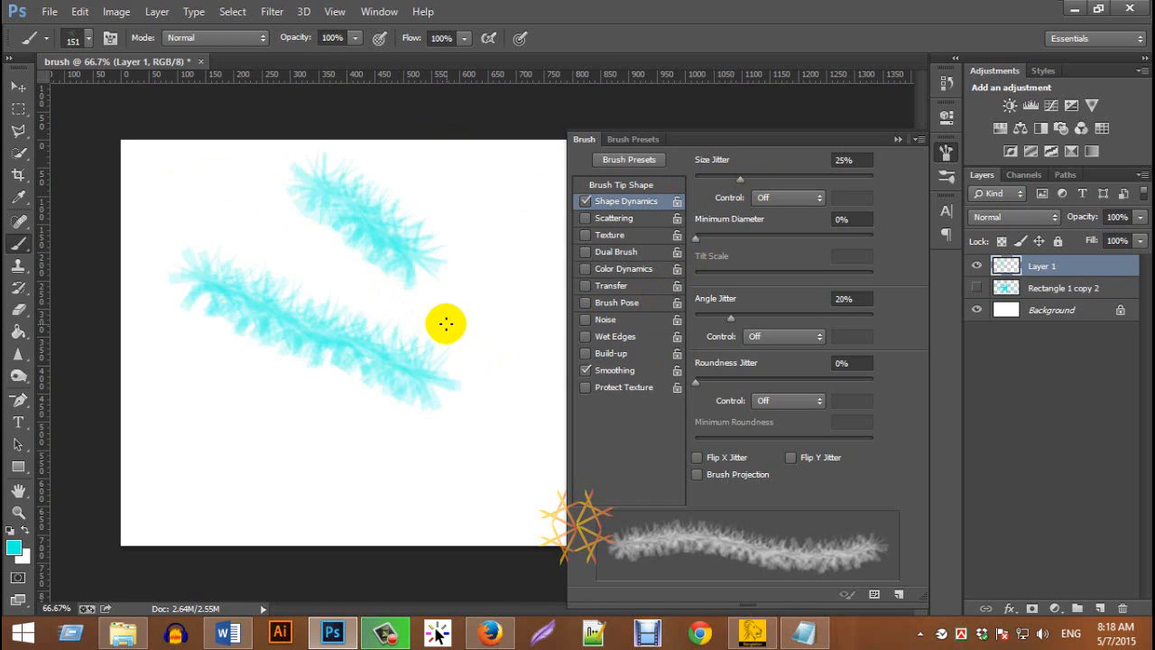
{"action": "left_click", "coordinate": [621, 185]}
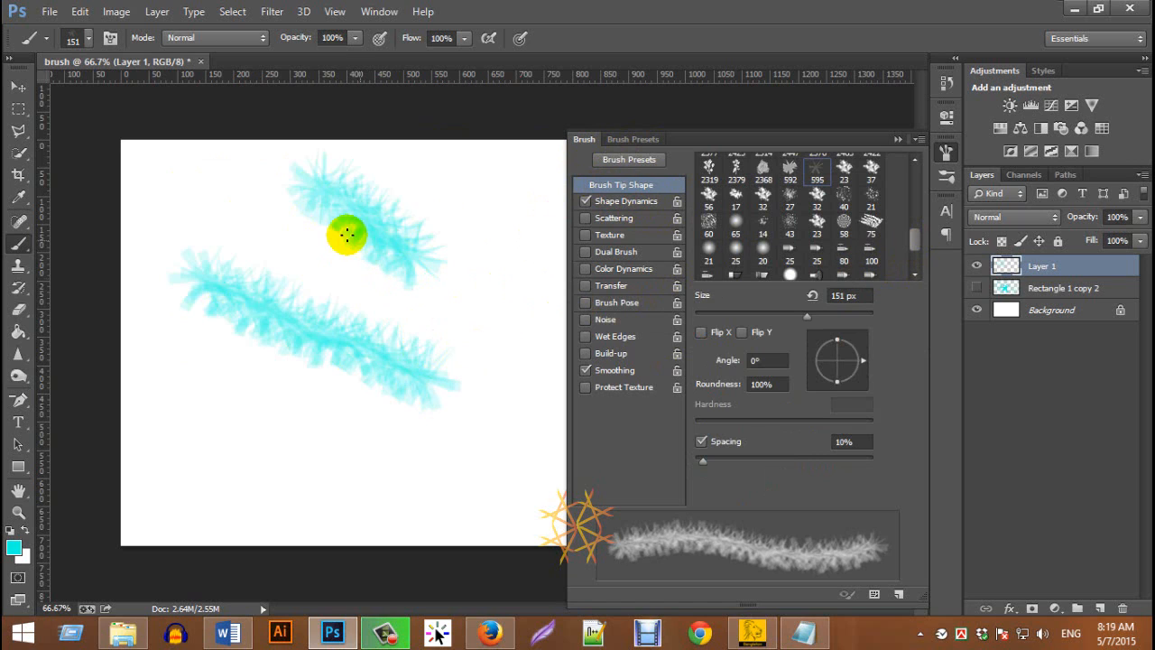
{"action": "left_click_drag", "start_coordinate": [230, 199], "coordinate": [304, 258]}
{"action": "left_click", "coordinate": [246, 363]}
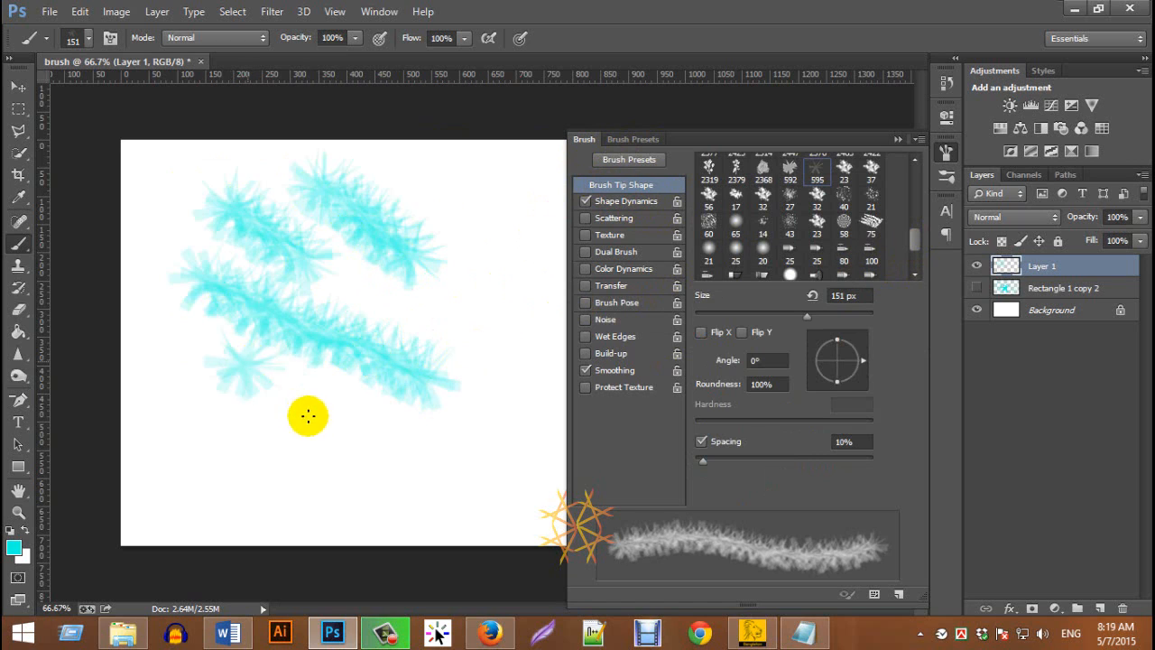
{"action": "left_click_drag", "start_coordinate": [307, 416], "coordinate": [475, 522]}
{"action": "left_click_drag", "start_coordinate": [502, 244], "coordinate": [501, 316]}
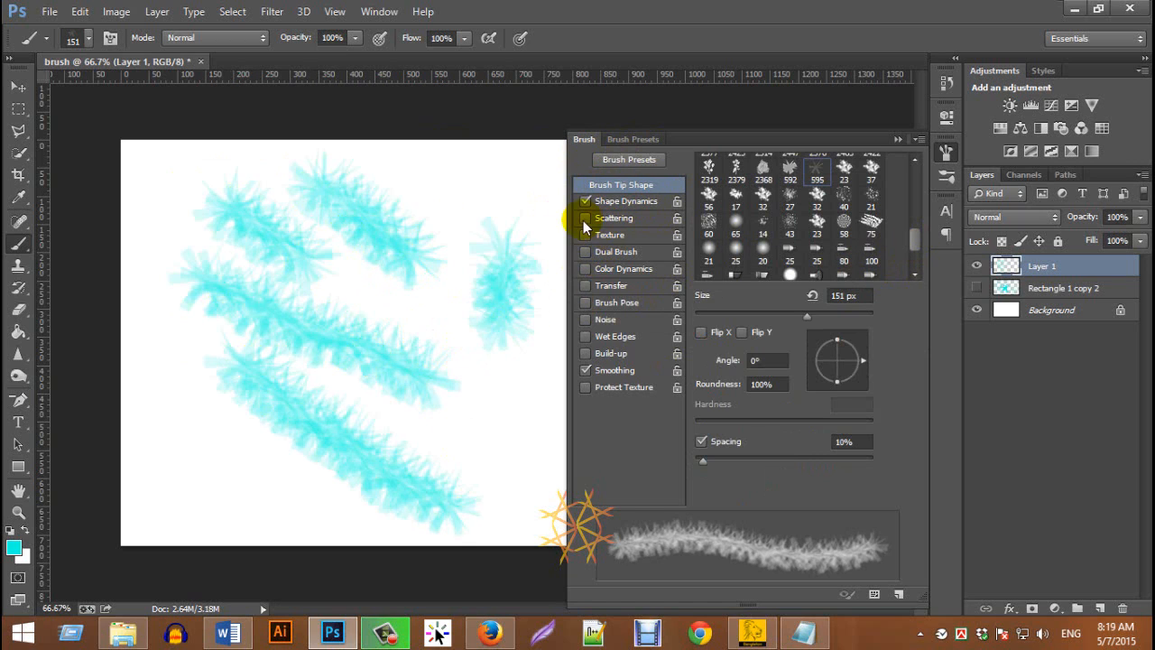
Enable Scattering for the star brush and cover the whole canvas with scattered stars
{"action": "left_click", "coordinate": [586, 219]}
{"action": "mouse_move", "coordinate": [433, 175]}
{"action": "left_mouse_down"}
{"action": "mouse_move", "coordinate": [527, 270]}
{"action": "mouse_move", "coordinate": [574, 417]}
{"action": "mouse_move", "coordinate": [522, 472]}
{"action": "mouse_move", "coordinate": [298, 471]}
{"action": "mouse_move", "coordinate": [178, 382]}
{"action": "mouse_move", "coordinate": [171, 277]}
{"action": "mouse_move", "coordinate": [217, 196]}
{"action": "mouse_move", "coordinate": [347, 190]}
{"action": "mouse_move", "coordinate": [182, 180]}
{"action": "mouse_move", "coordinate": [144, 229]}
{"action": "mouse_move", "coordinate": [130, 417]}
{"action": "mouse_move", "coordinate": [185, 514]}
{"action": "left_mouse_up"}
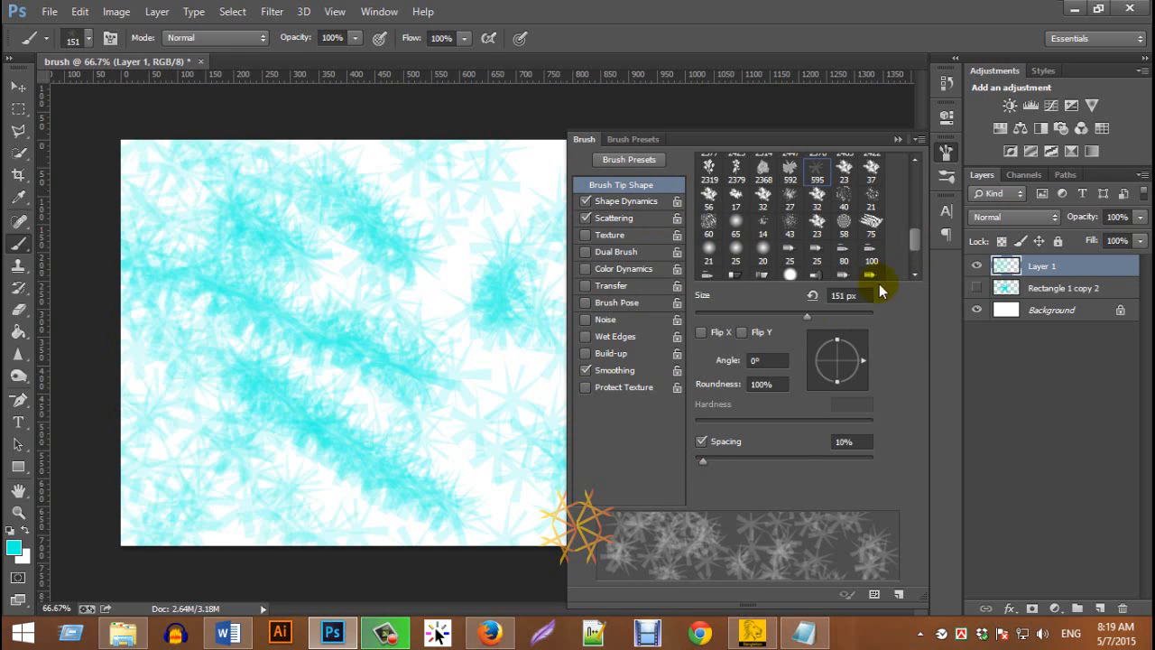
{"action": "left_click", "coordinate": [900, 142]}
{"action": "mouse_move", "coordinate": [793, 235]}
{"action": "left_mouse_down"}
{"action": "mouse_move", "coordinate": [822, 418]}
{"action": "mouse_move", "coordinate": [534, 536]}
{"action": "mouse_move", "coordinate": [745, 105]}
{"action": "mouse_move", "coordinate": [560, 238]}
{"action": "mouse_move", "coordinate": [449, 179]}
{"action": "left_mouse_up"}
Set the star brush's tip spacing to 33%
{"action": "left_click", "coordinate": [111, 38]}
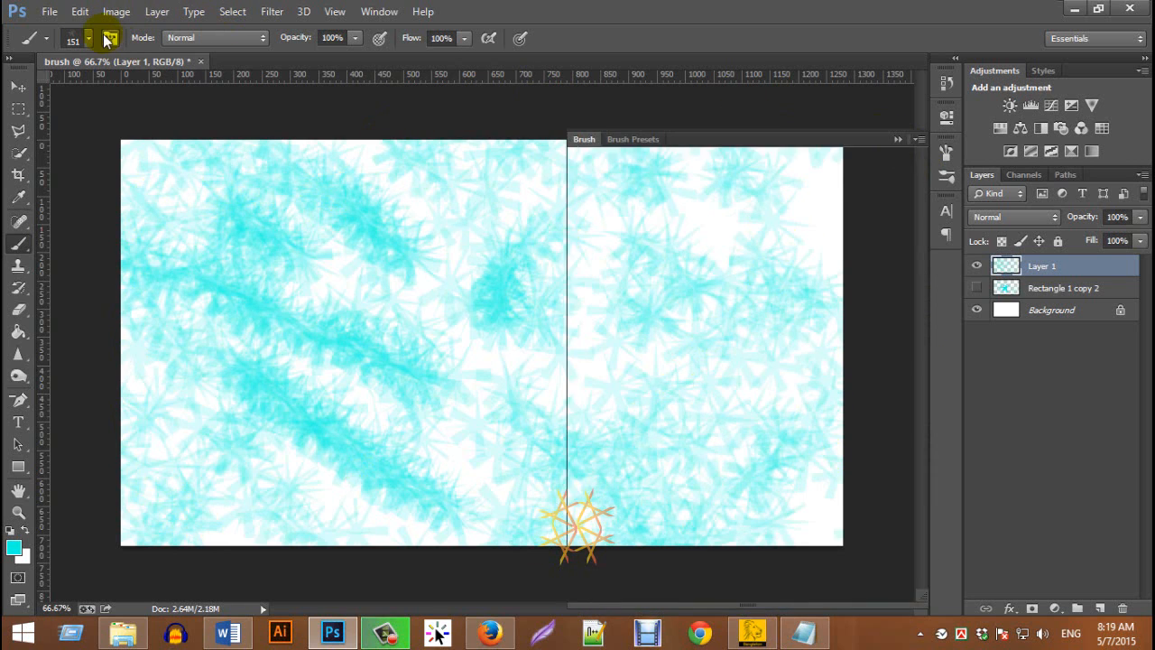
{"action": "left_click_drag", "start_coordinate": [704, 459], "coordinate": [723, 456]}
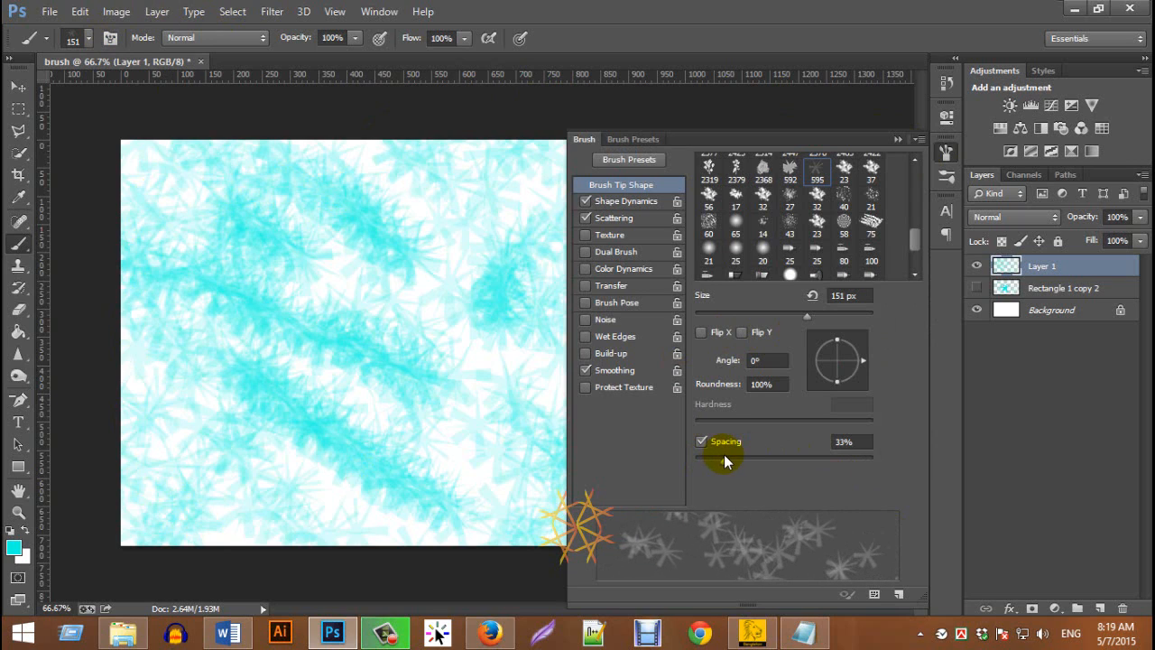
Add a Gradient Overlay with the Red, Green preset to Layer 1
{"action": "left_click", "coordinate": [1068, 312]}
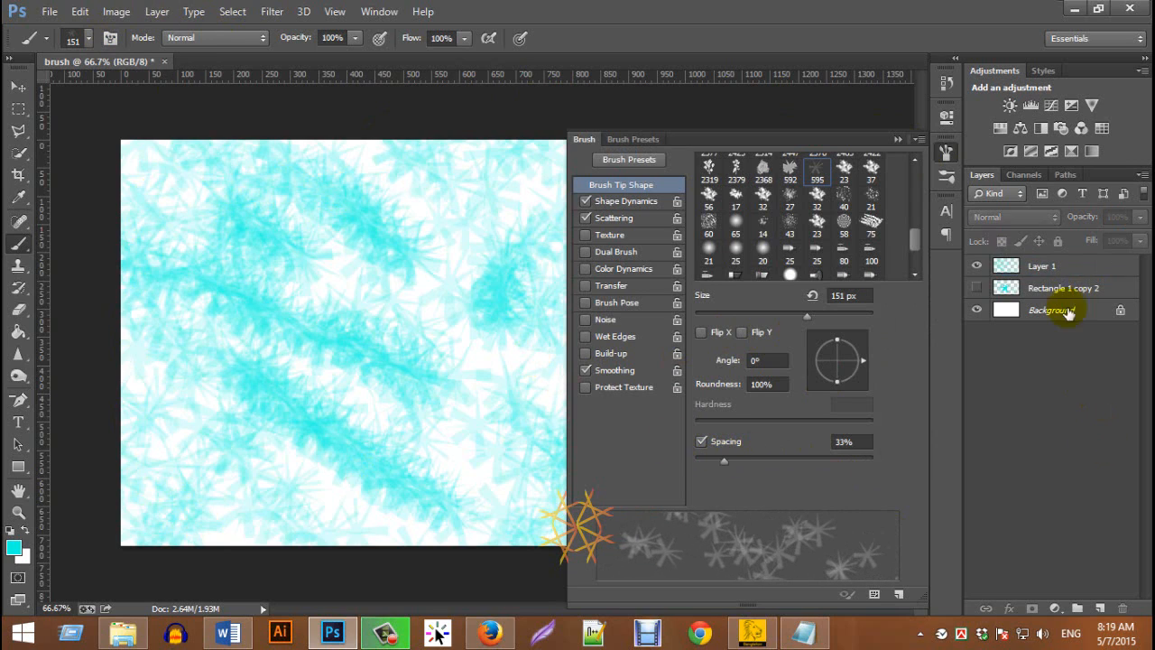
{"action": "double_click", "coordinate": [1092, 264]}
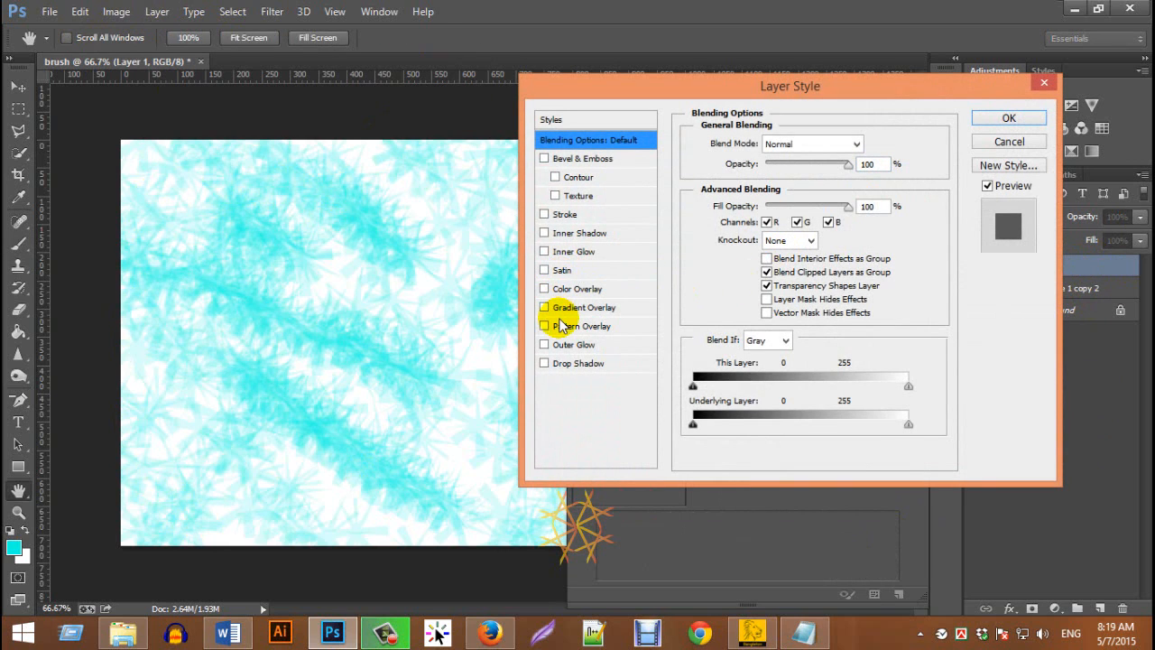
{"action": "left_click", "coordinate": [587, 307]}
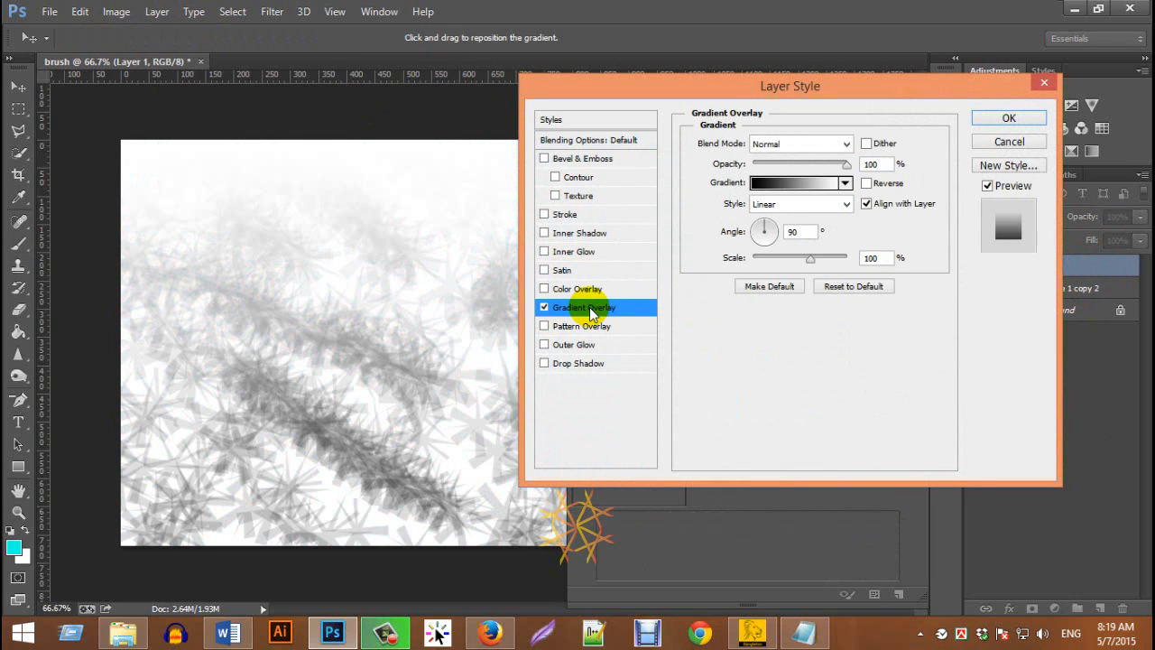
{"action": "left_click", "coordinate": [817, 184]}
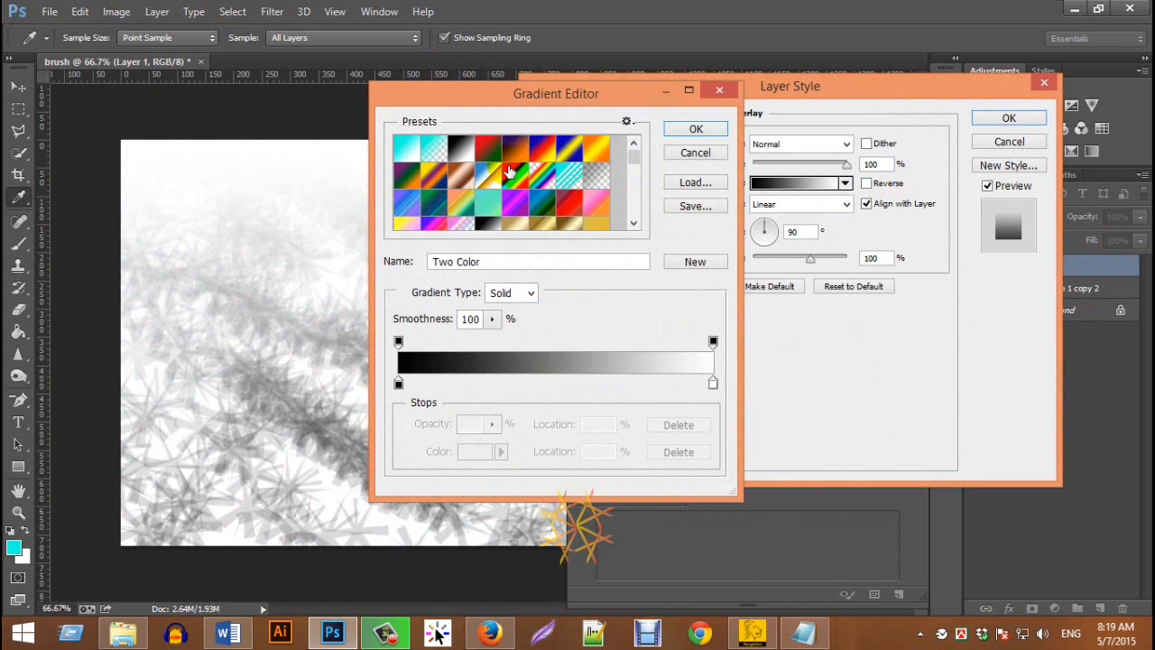
{"action": "left_click", "coordinate": [493, 148]}
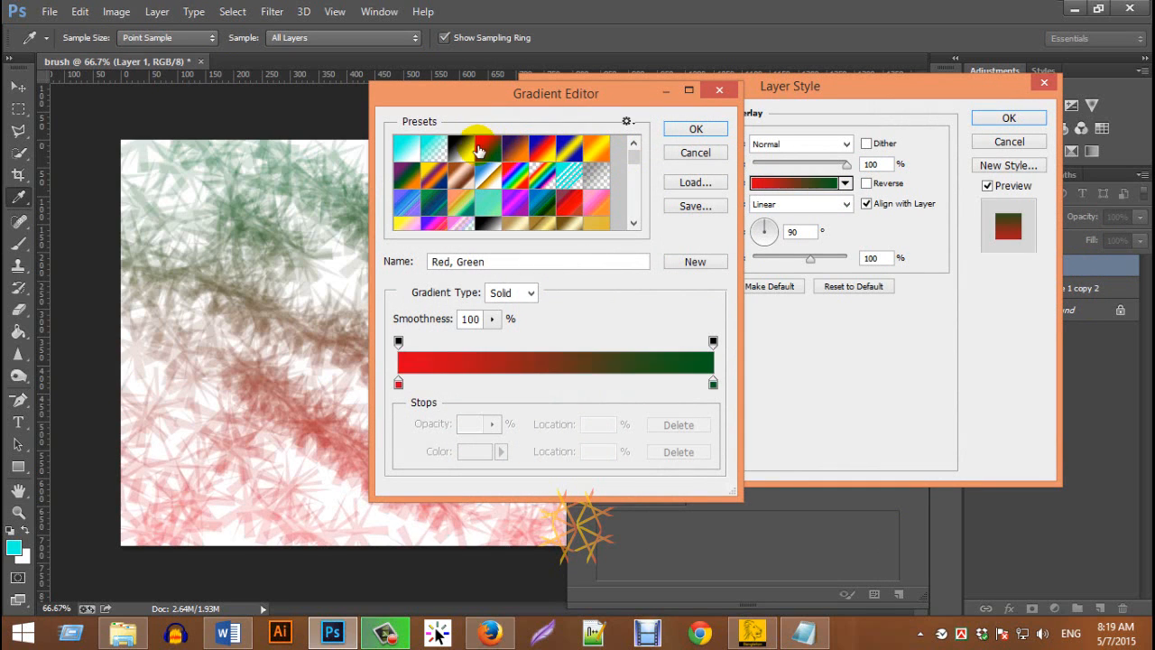
{"action": "left_click", "coordinate": [697, 129]}
Add an Inner Bevel to Layer 1 with the Chisel Hard technique, depth 348% and size 16 px
{"action": "left_click", "coordinate": [589, 161]}
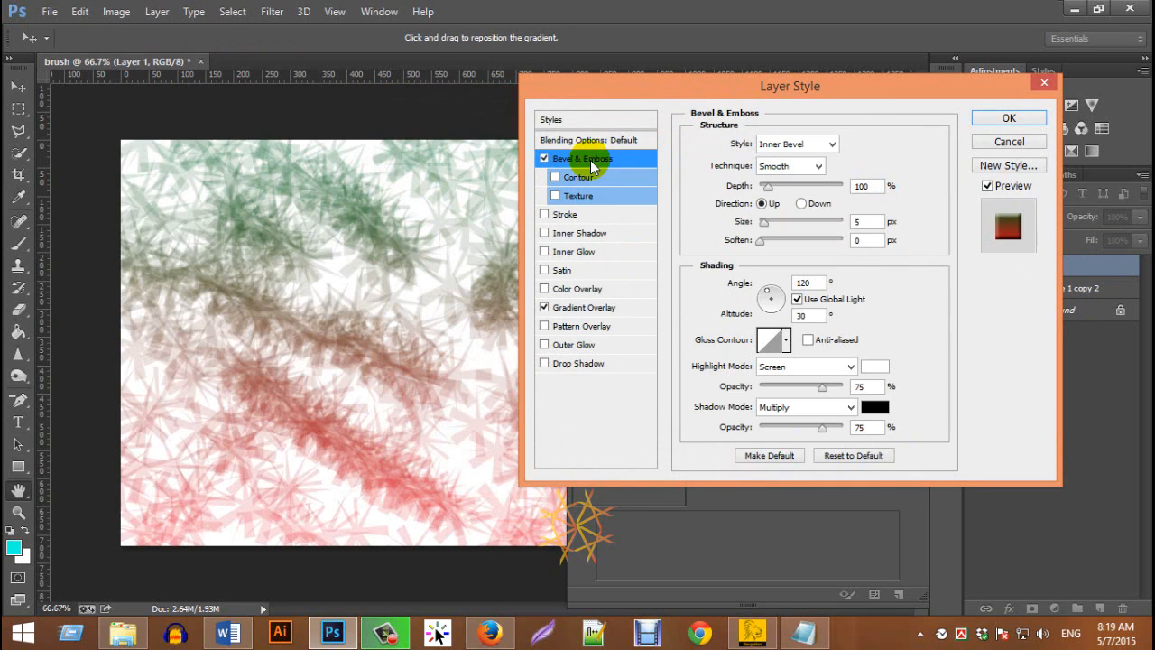
{"action": "left_click", "coordinate": [807, 166]}
{"action": "left_click", "coordinate": [782, 196]}
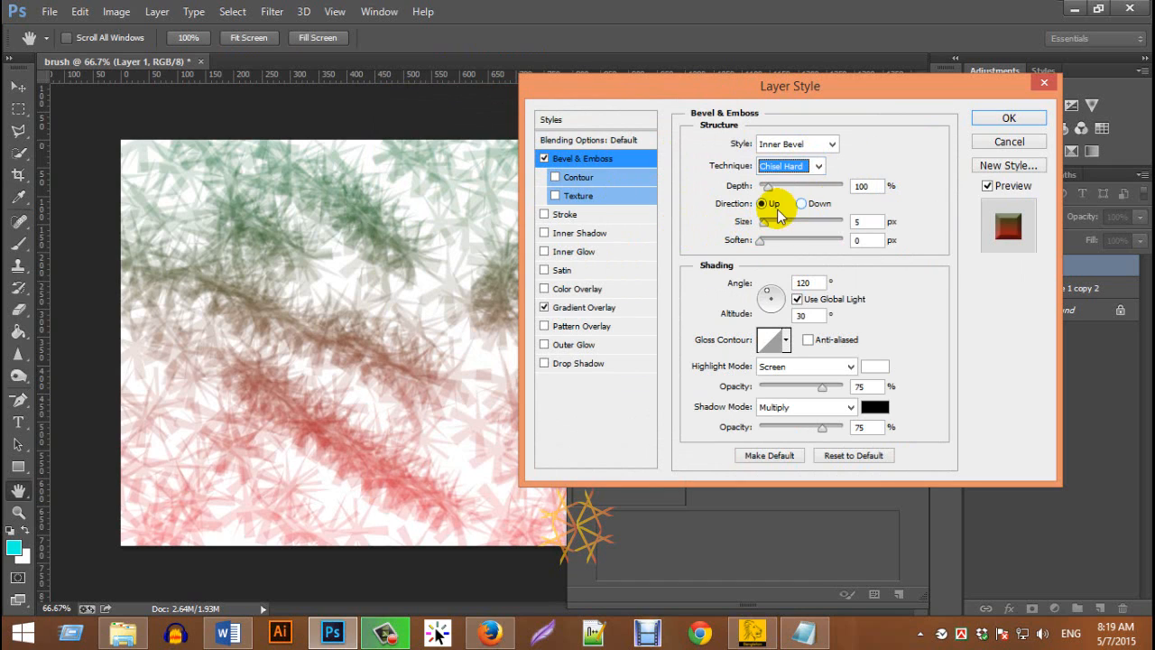
{"action": "left_click_drag", "start_coordinate": [766, 186], "coordinate": [789, 187]}
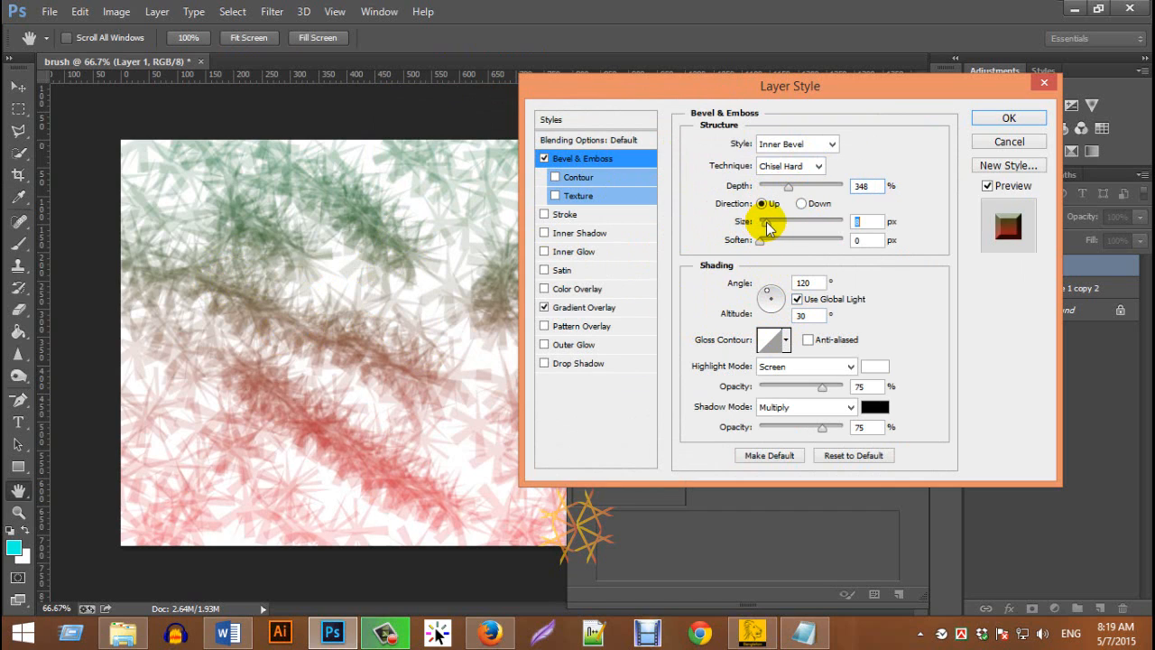
{"action": "left_click_drag", "start_coordinate": [765, 222], "coordinate": [771, 228]}
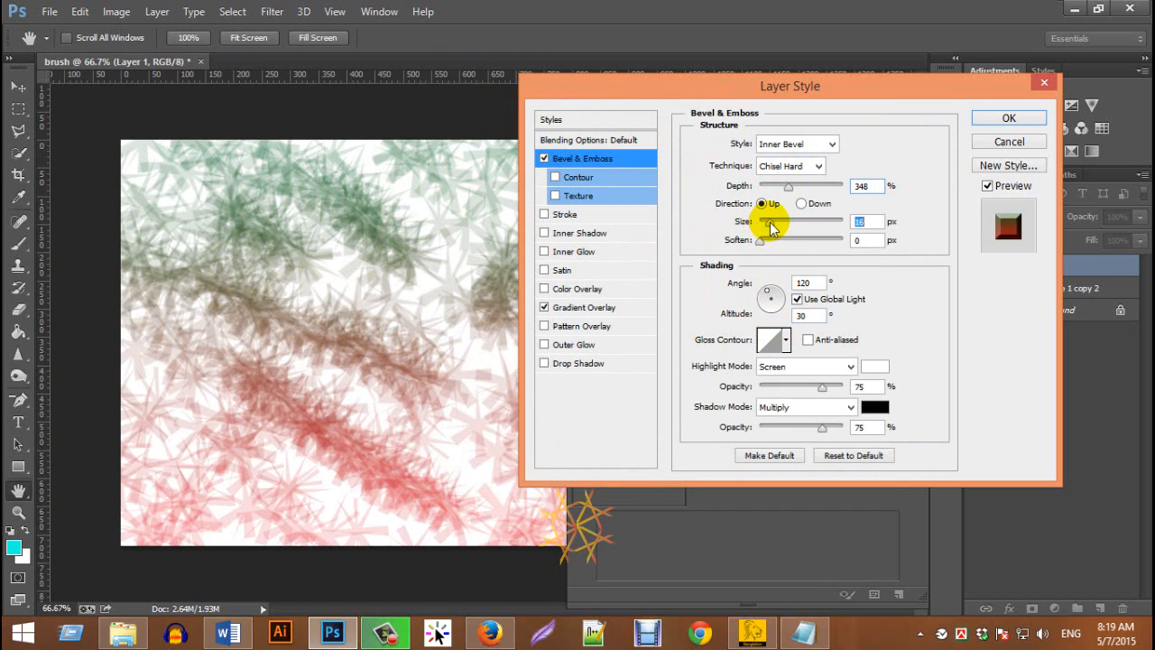
Enable the bevel's Contour, set its Gloss Contour to Cone - Asymmetrical, apply the layer style and collapse the brush settings
{"action": "left_click", "coordinate": [577, 178]}
{"action": "left_click", "coordinate": [569, 158]}
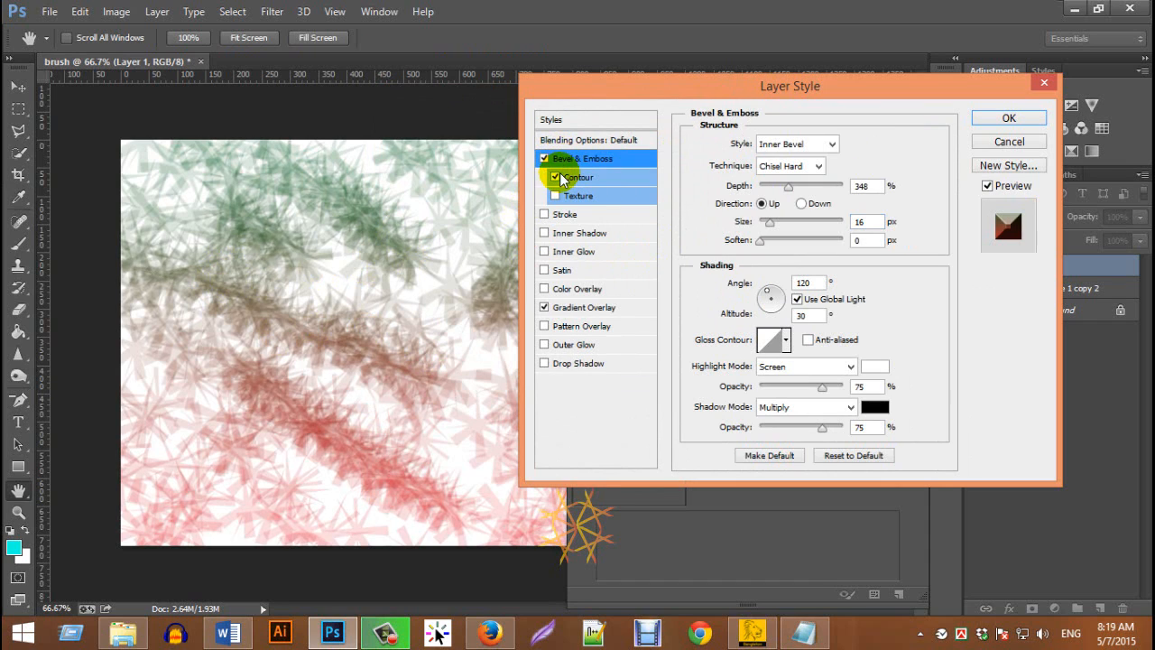
{"action": "left_click", "coordinate": [786, 340]}
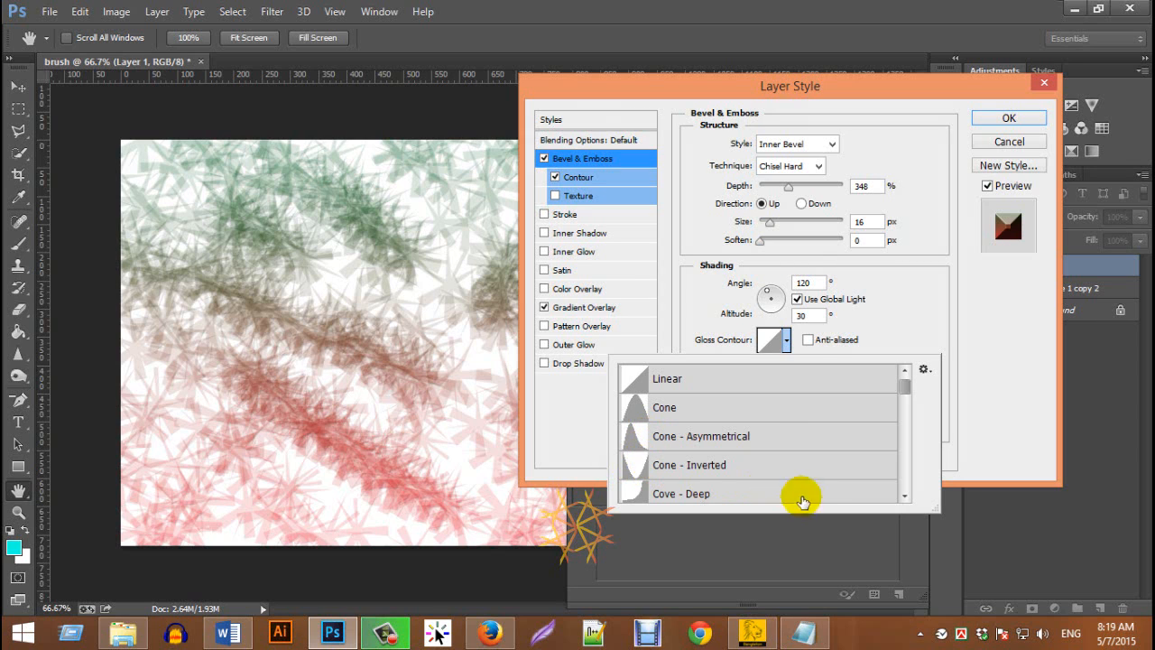
{"action": "left_click", "coordinate": [646, 412]}
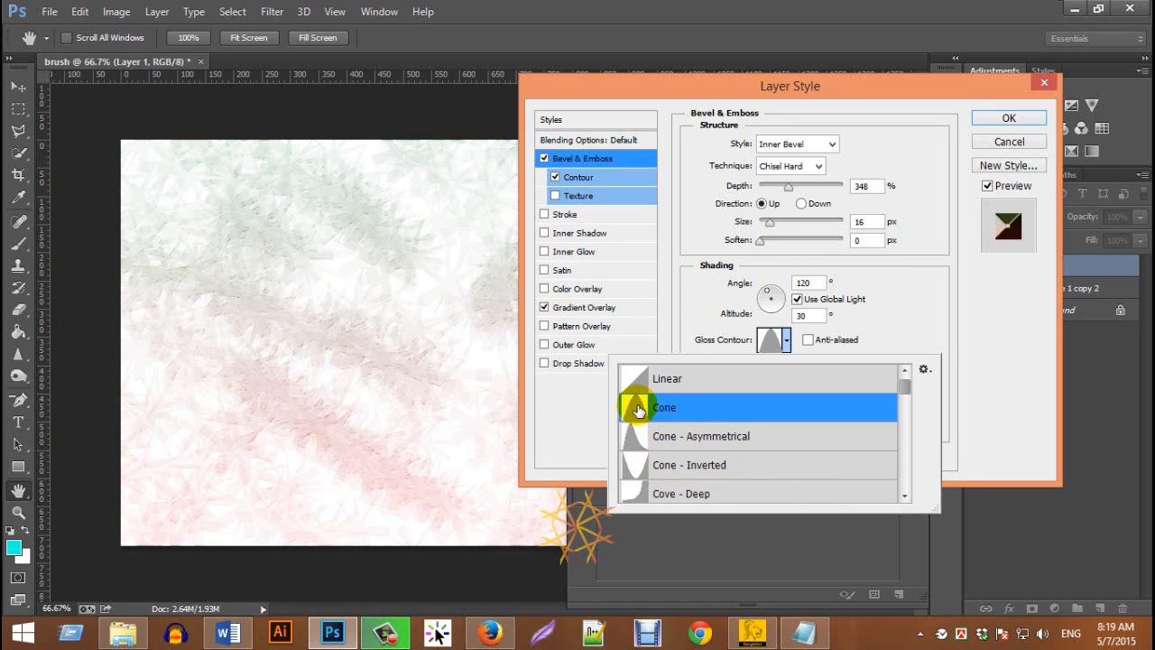
{"action": "left_click", "coordinate": [640, 379]}
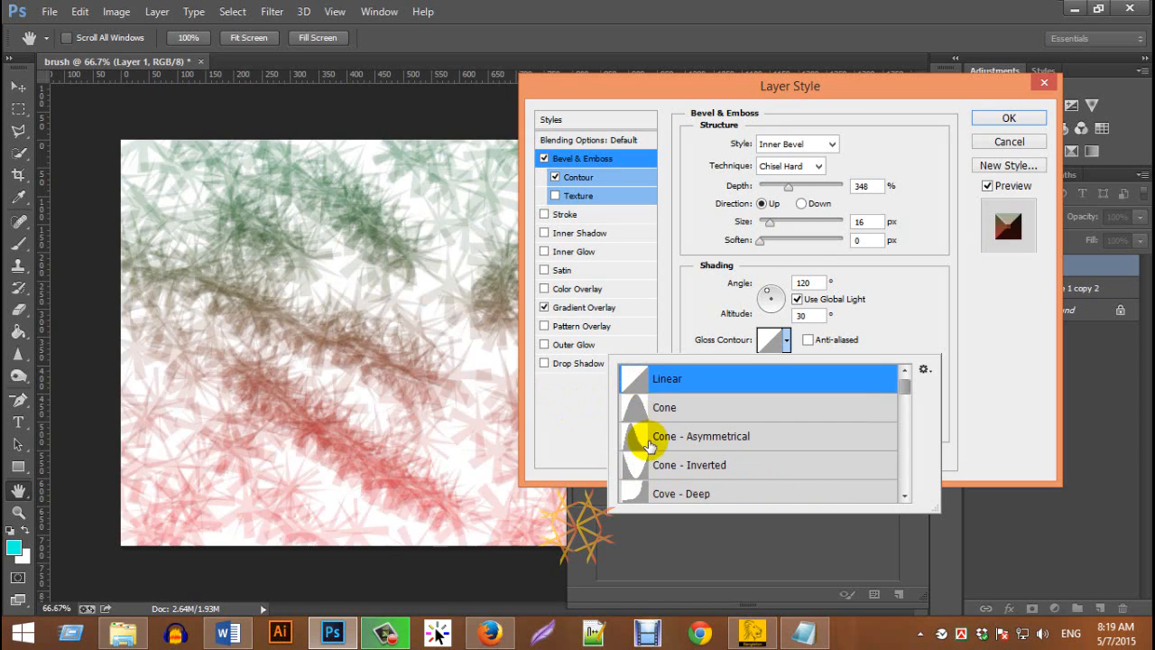
{"action": "left_click", "coordinate": [640, 443]}
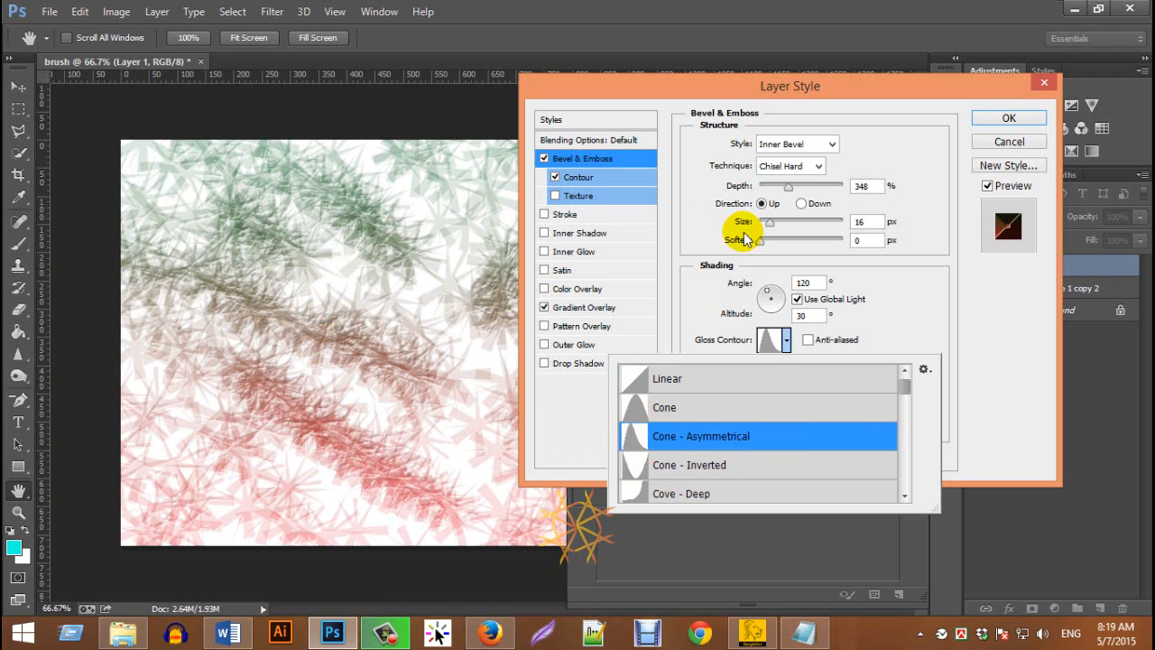
{"action": "left_click", "coordinate": [1020, 120]}
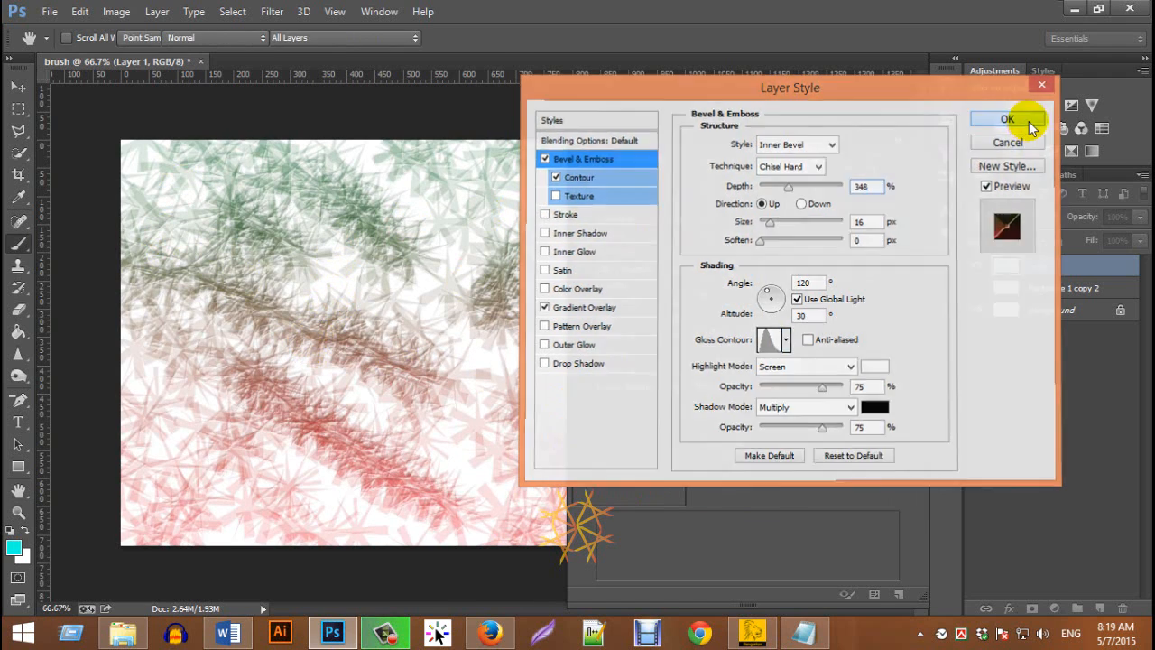
{"action": "left_click", "coordinate": [1020, 120]}
{"action": "left_click", "coordinate": [898, 139]}
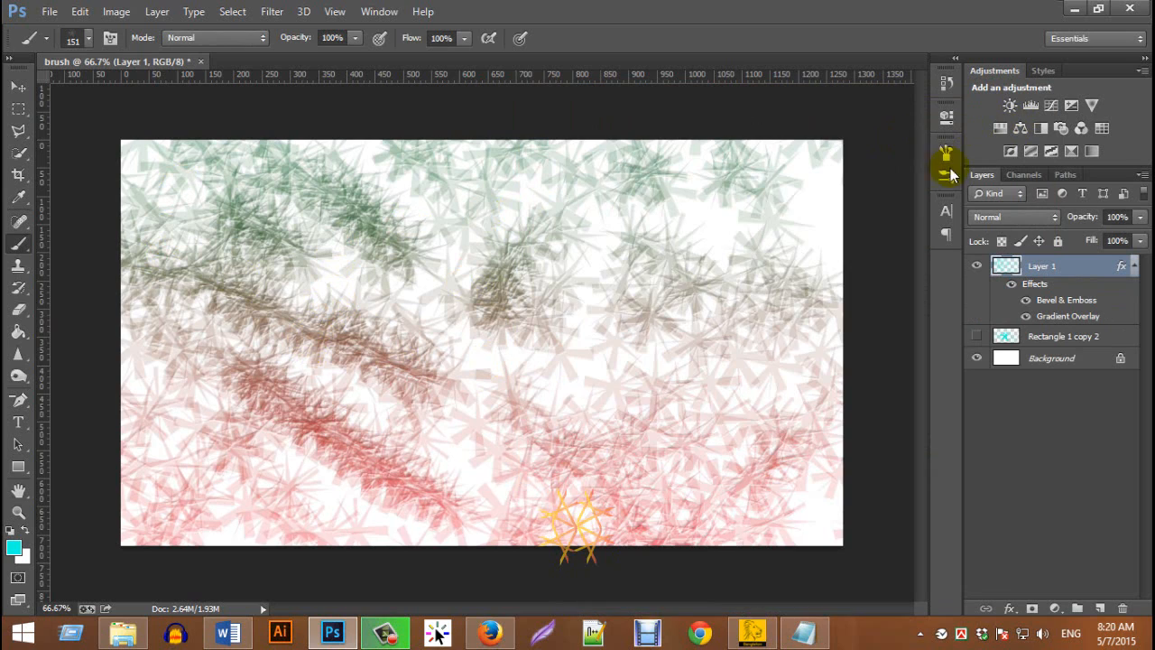
Paint more star strokes across the sparse areas of Layer 1
{"action": "key", "text": "ctrl+plus"}
{"action": "scroll", "coordinate": [451, 343], "scroll_direction": "up", "scroll_amount": 2}
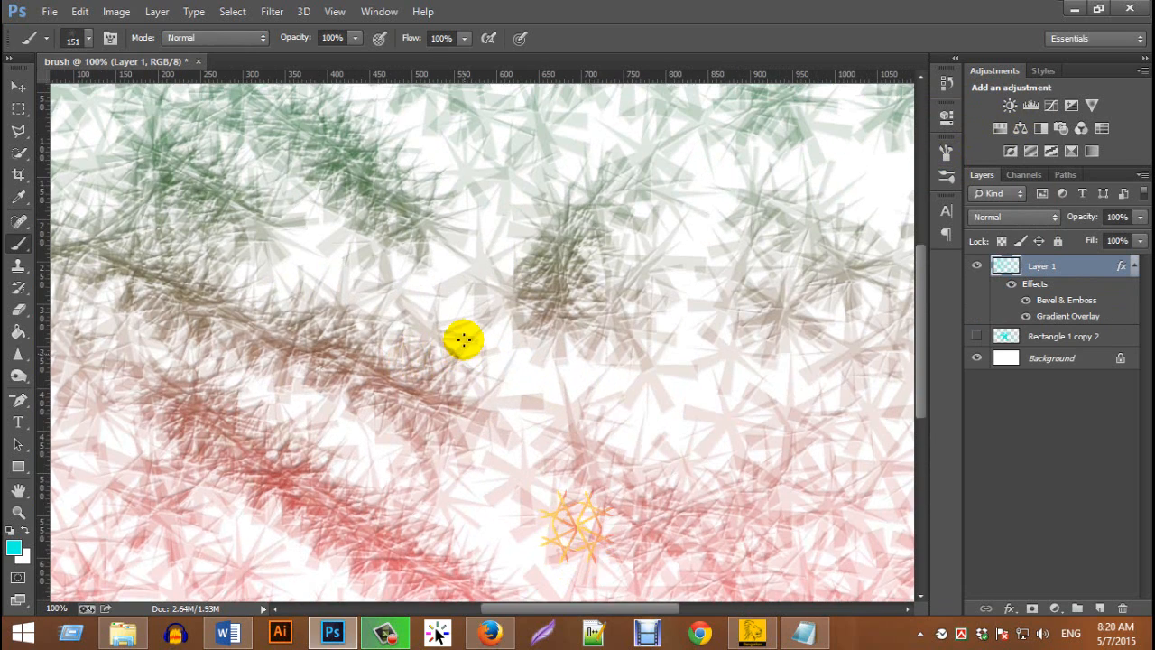
{"action": "key", "text": "ctrl+minus"}
{"action": "key", "text": "ctrl+minus"}
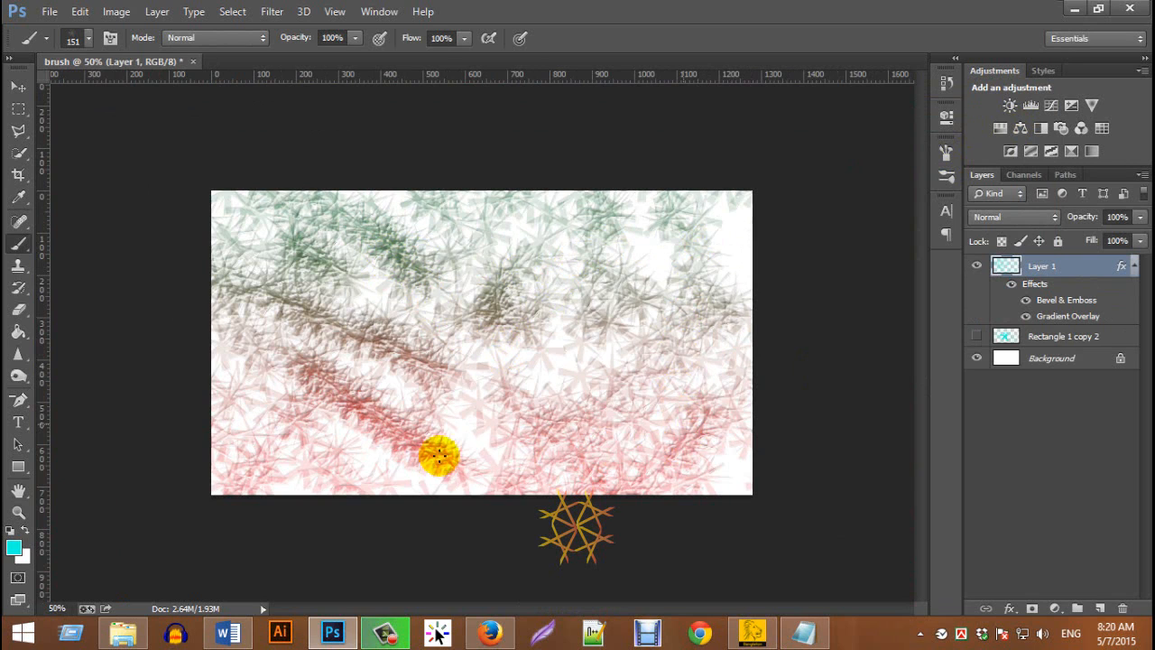
{"action": "mouse_move", "coordinate": [521, 260]}
{"action": "left_mouse_down"}
{"action": "mouse_move", "coordinate": [498, 414]}
{"action": "mouse_move", "coordinate": [550, 460]}
{"action": "mouse_move", "coordinate": [667, 398]}
{"action": "mouse_move", "coordinate": [415, 204]}
{"action": "mouse_move", "coordinate": [426, 155]}
{"action": "left_mouse_up"}
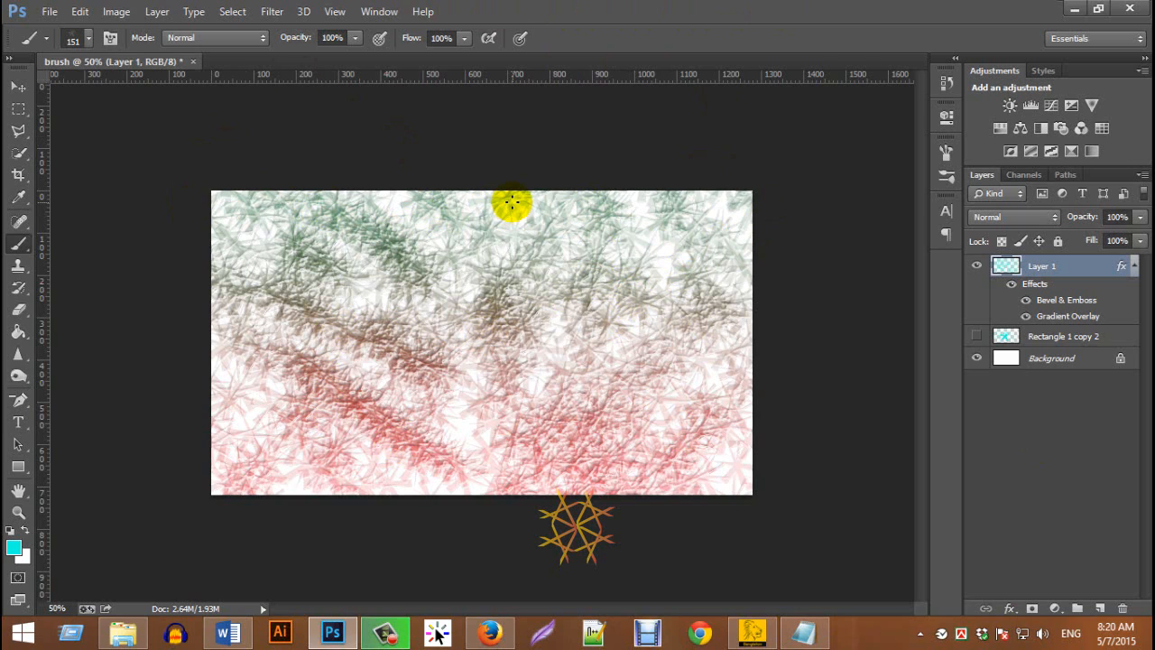
{"action": "left_click", "coordinate": [89, 40]}
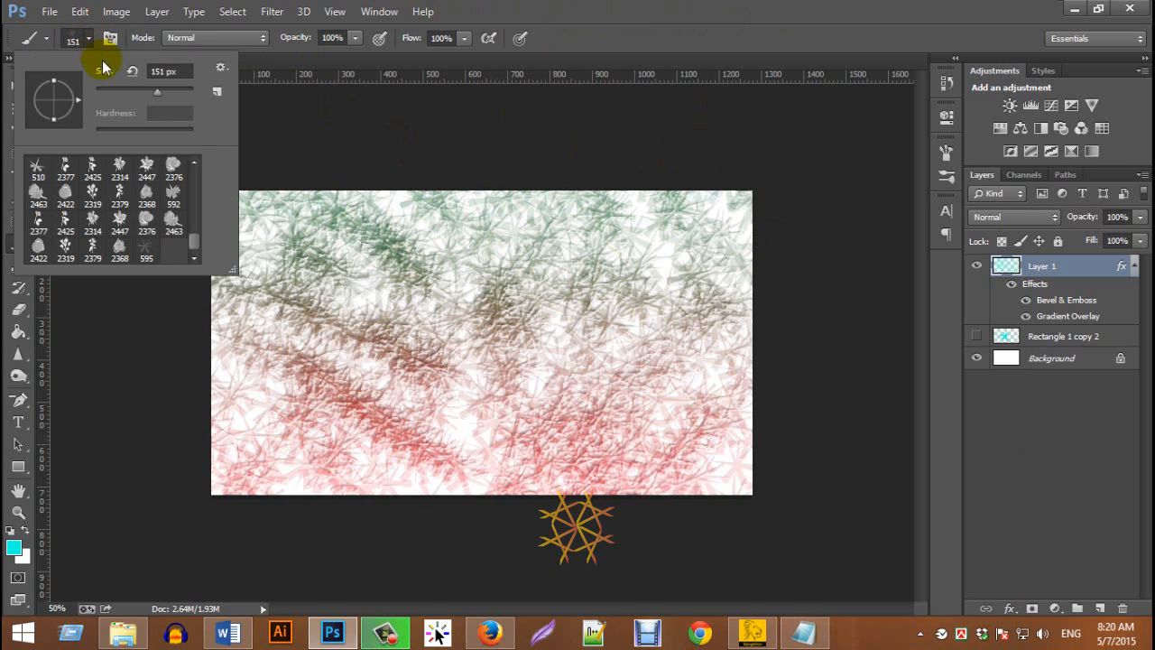
{"action": "left_click", "coordinate": [220, 70]}
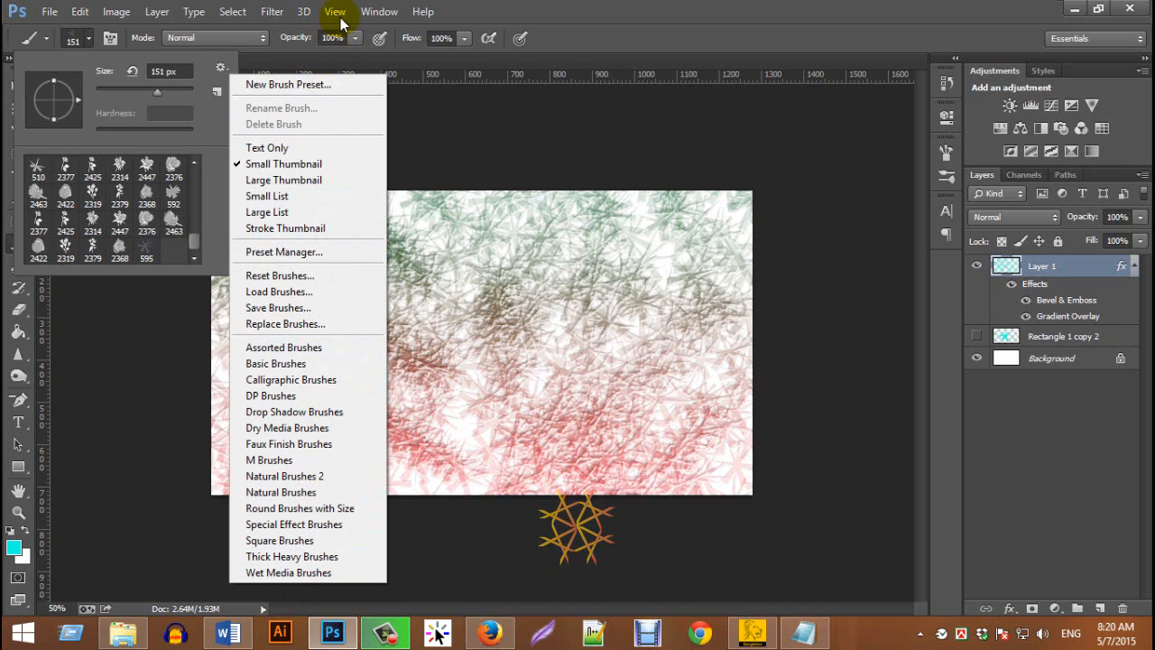
{"action": "left_click", "coordinate": [313, 287]}
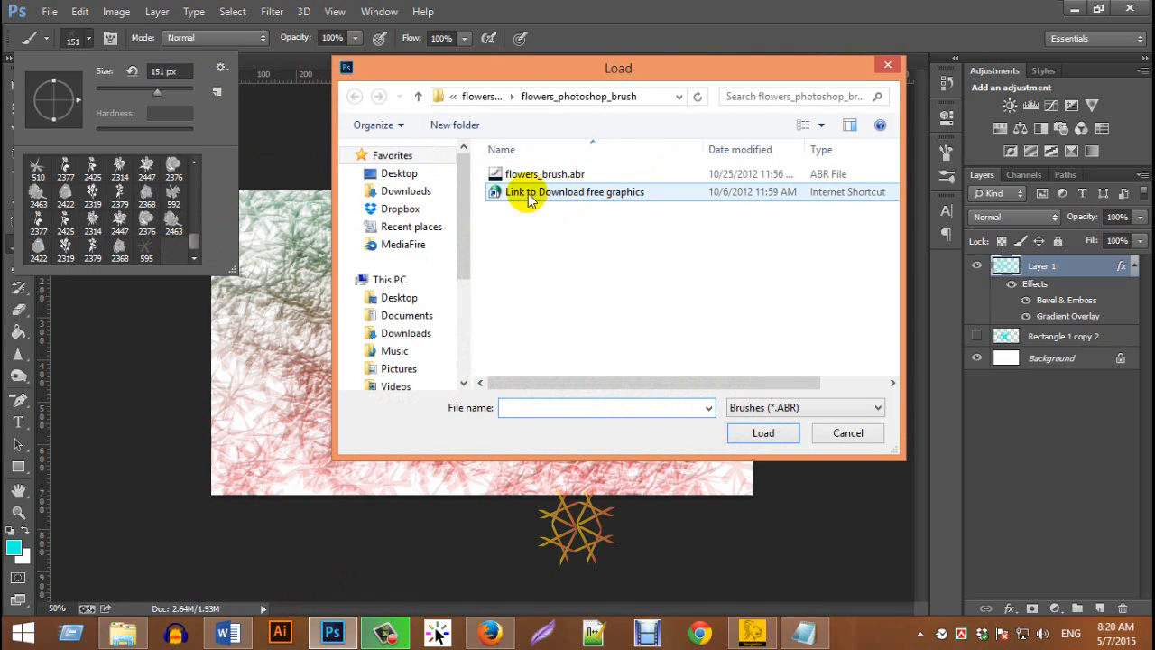
{"action": "left_click", "coordinate": [819, 433]}
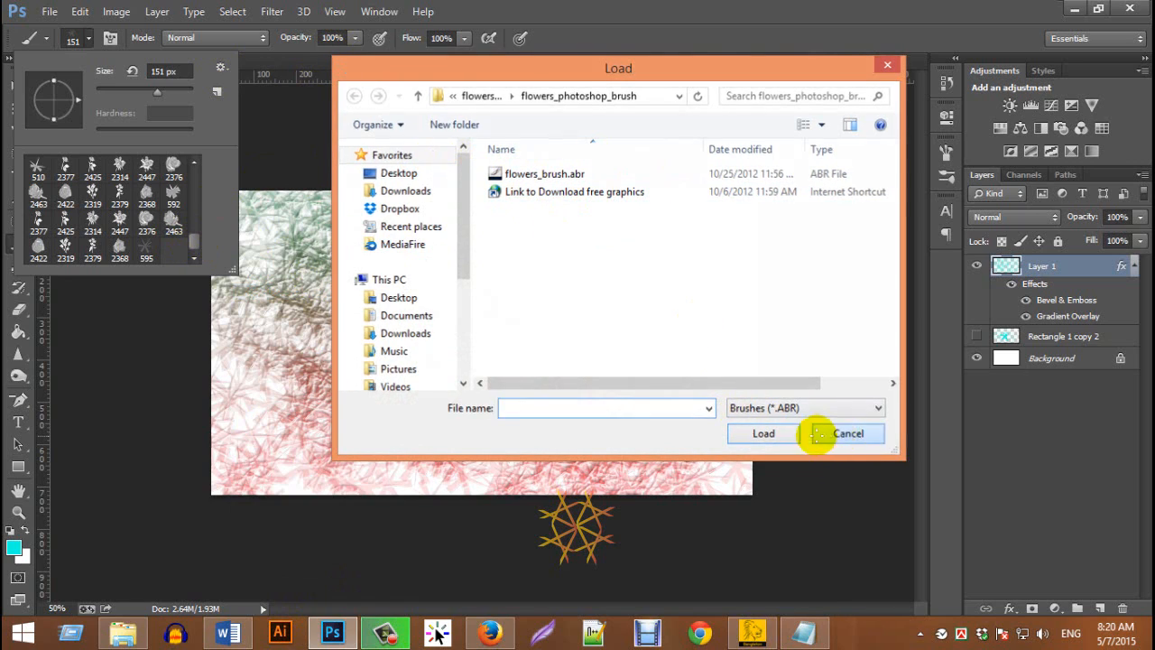
Switch to the desktop's "brush zip file" folder and extract 3D_ABSTRACT_LINES_by_env1ro.zip into its own subfolder
{"action": "left_click", "coordinate": [1073, 9]}
{"action": "left_click", "coordinate": [1073, 9]}
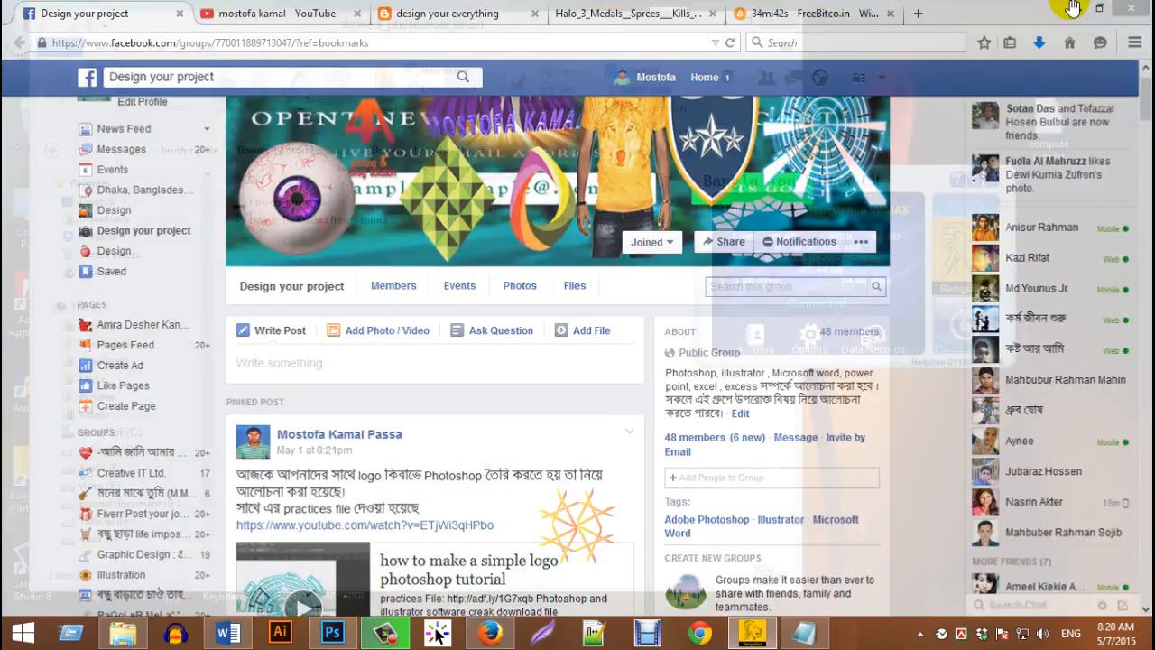
{"action": "left_click", "coordinate": [725, 22]}
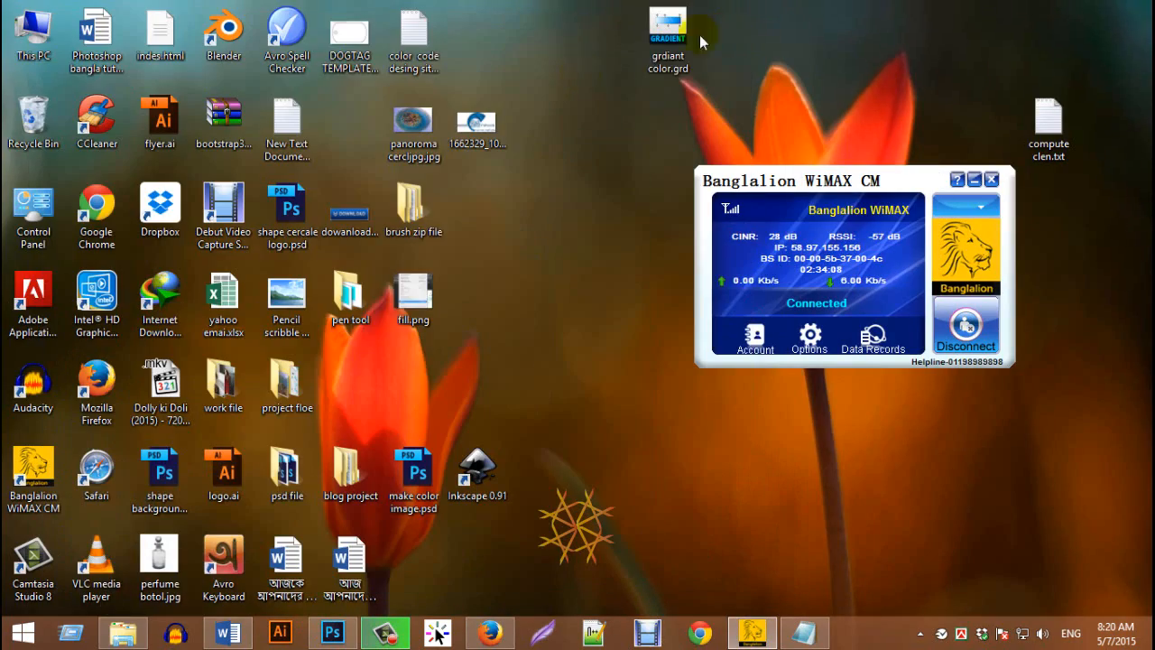
{"action": "double_click", "coordinate": [401, 226]}
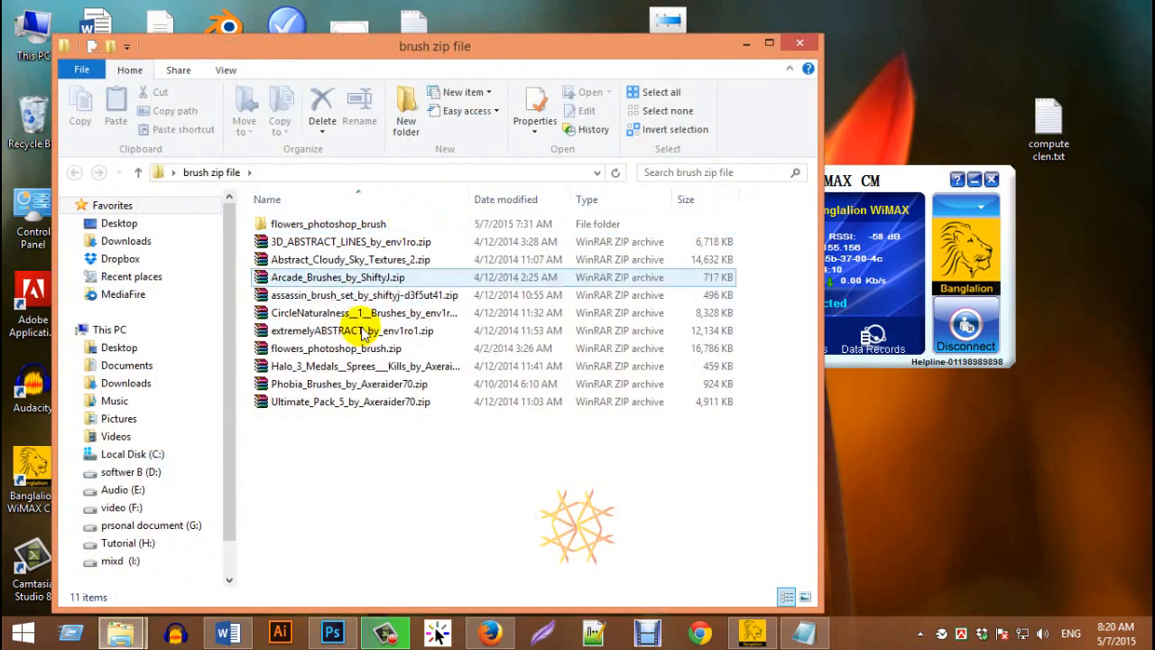
{"action": "left_click", "coordinate": [326, 241]}
{"action": "right_click", "coordinate": [327, 241]}
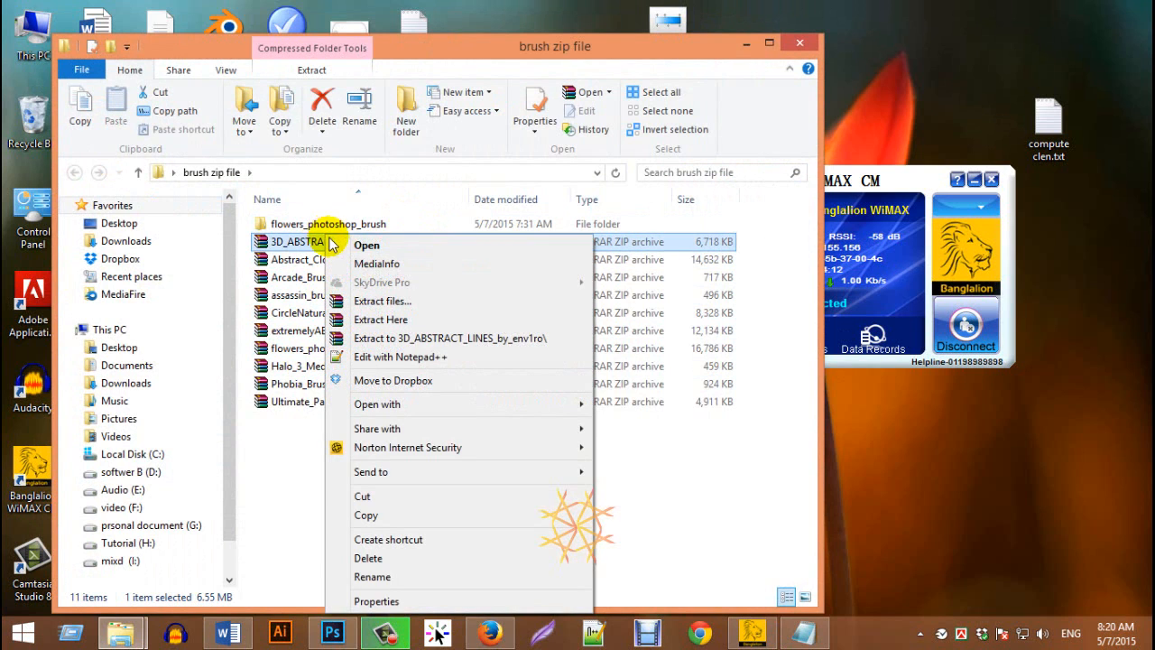
{"action": "left_click", "coordinate": [365, 299]}
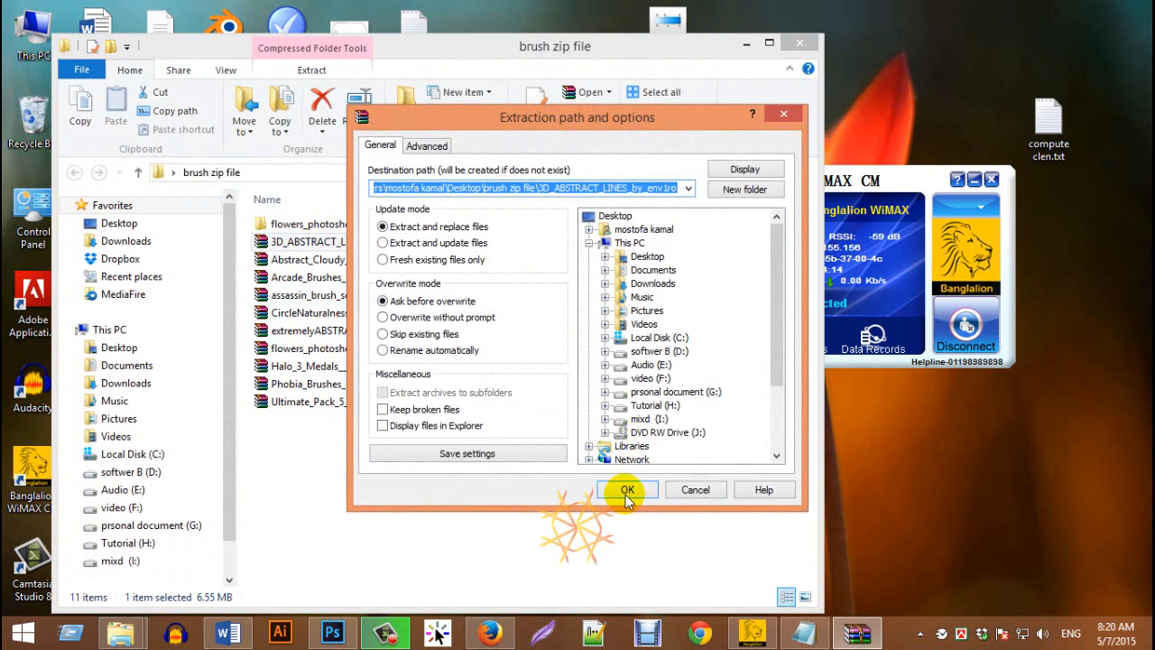
{"action": "left_click", "coordinate": [626, 485]}
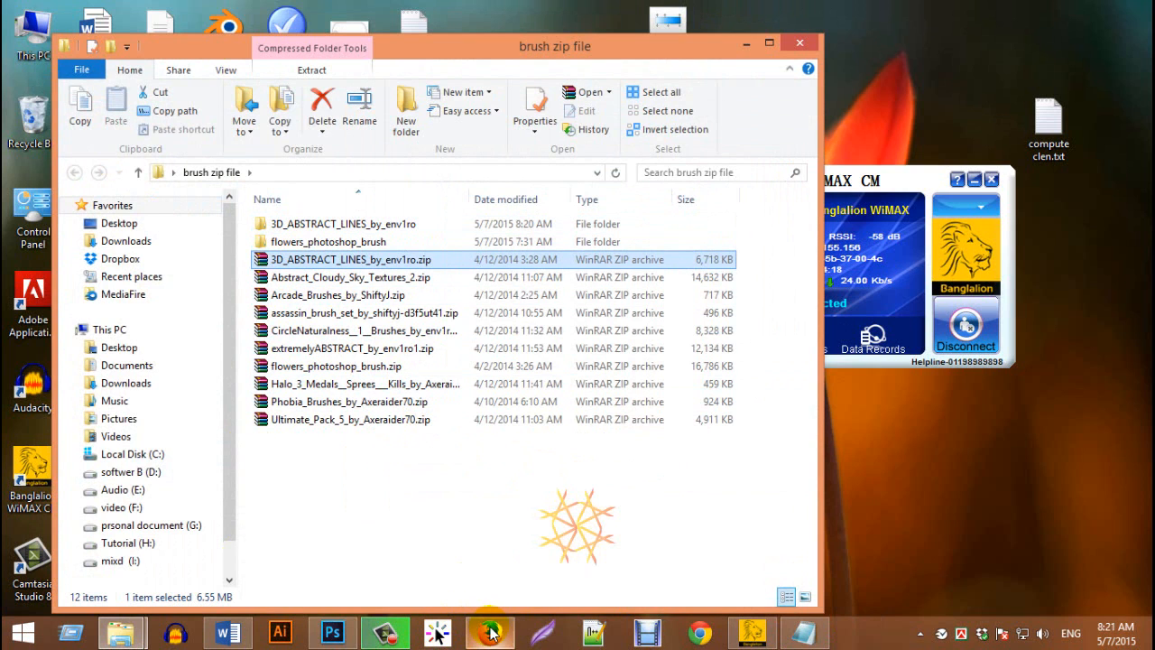
Switch back to Photoshop and load the brush file from the extracted 3D_ABSTRACT_LINES_by_env1ro folder in "brush zip file"
{"action": "left_click", "coordinate": [334, 633]}
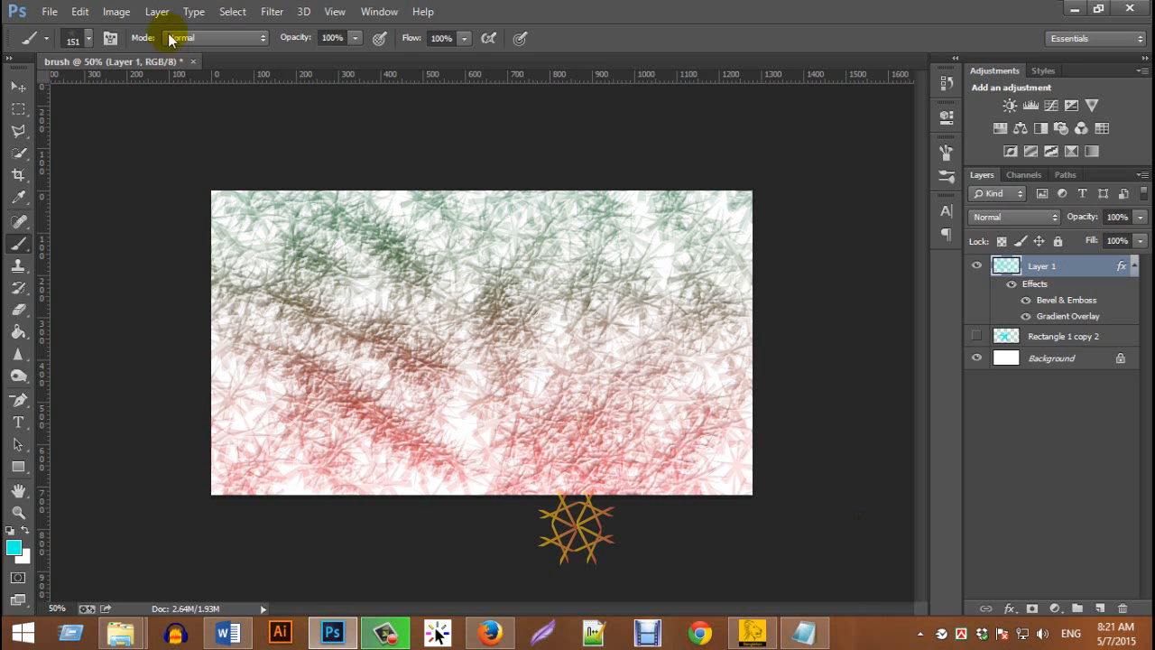
{"action": "left_click", "coordinate": [88, 39]}
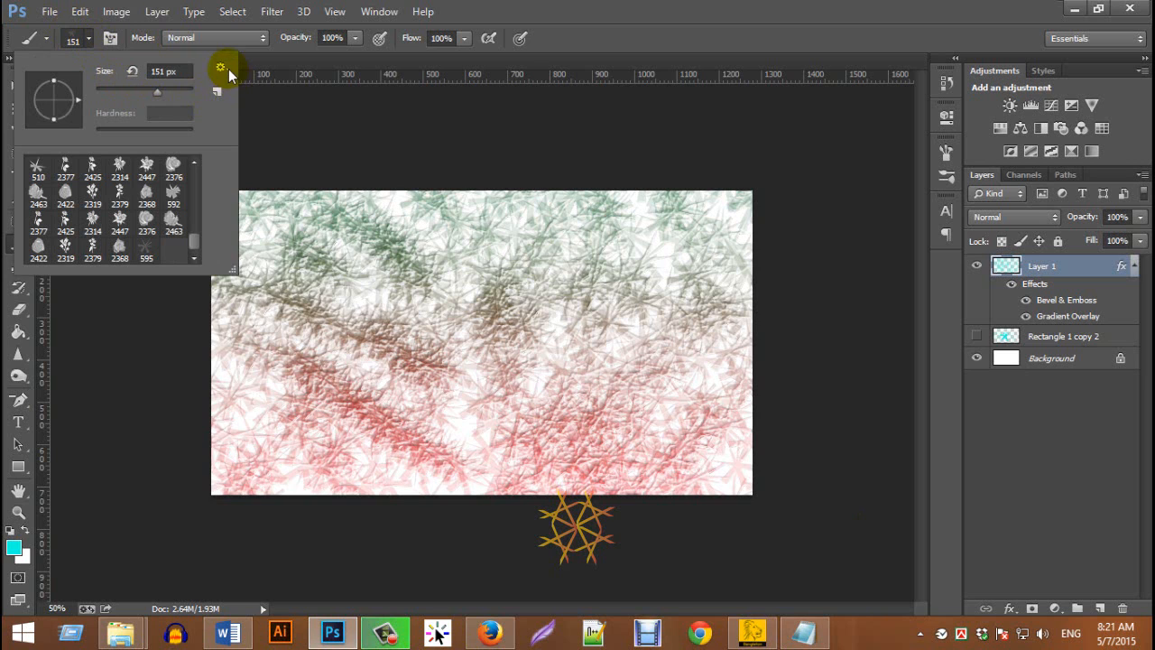
{"action": "left_click", "coordinate": [225, 66]}
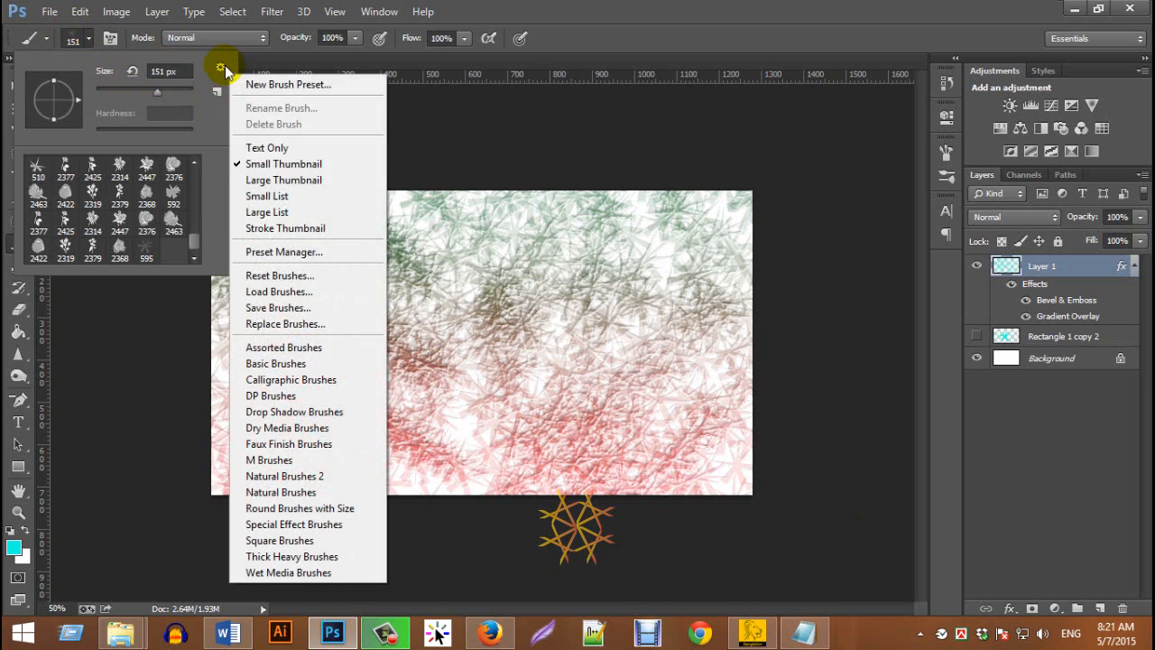
{"action": "left_click", "coordinate": [305, 294]}
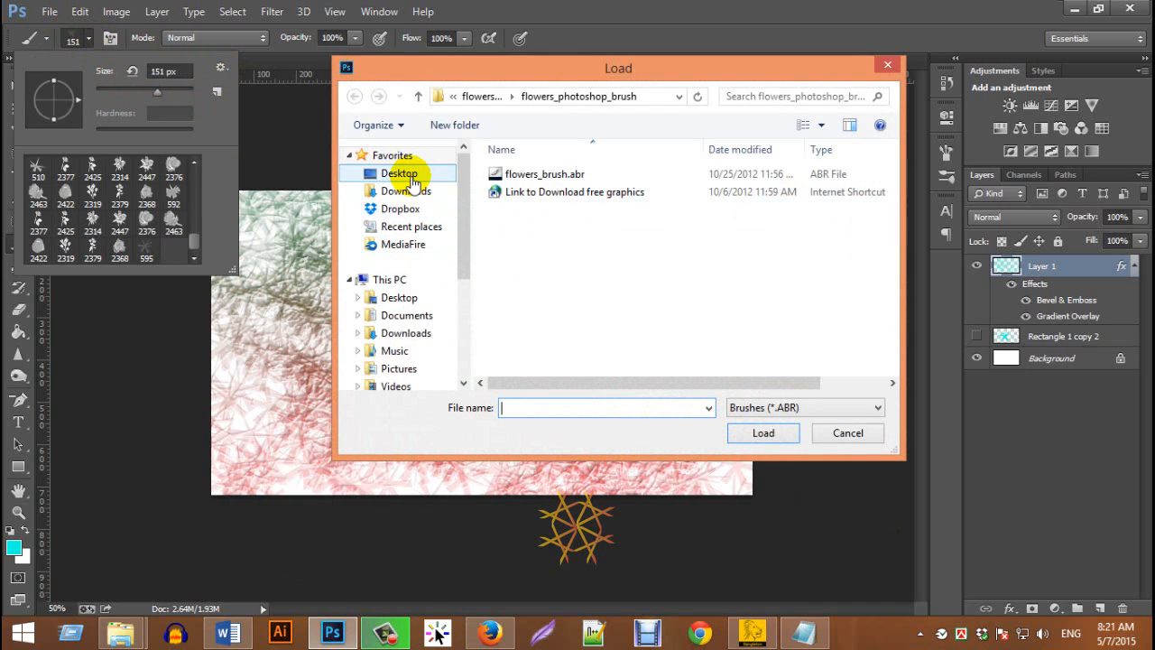
{"action": "left_click", "coordinate": [400, 175]}
{"action": "left_click_drag", "start_coordinate": [892, 227], "coordinate": [892, 278]}
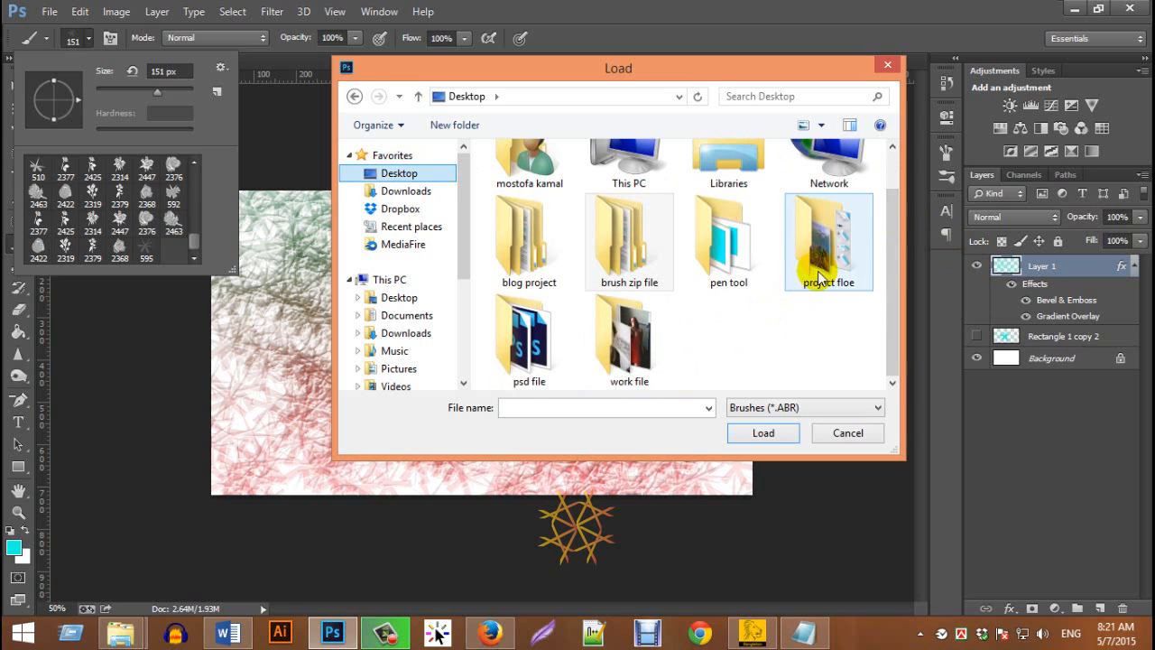
{"action": "double_click", "coordinate": [658, 244]}
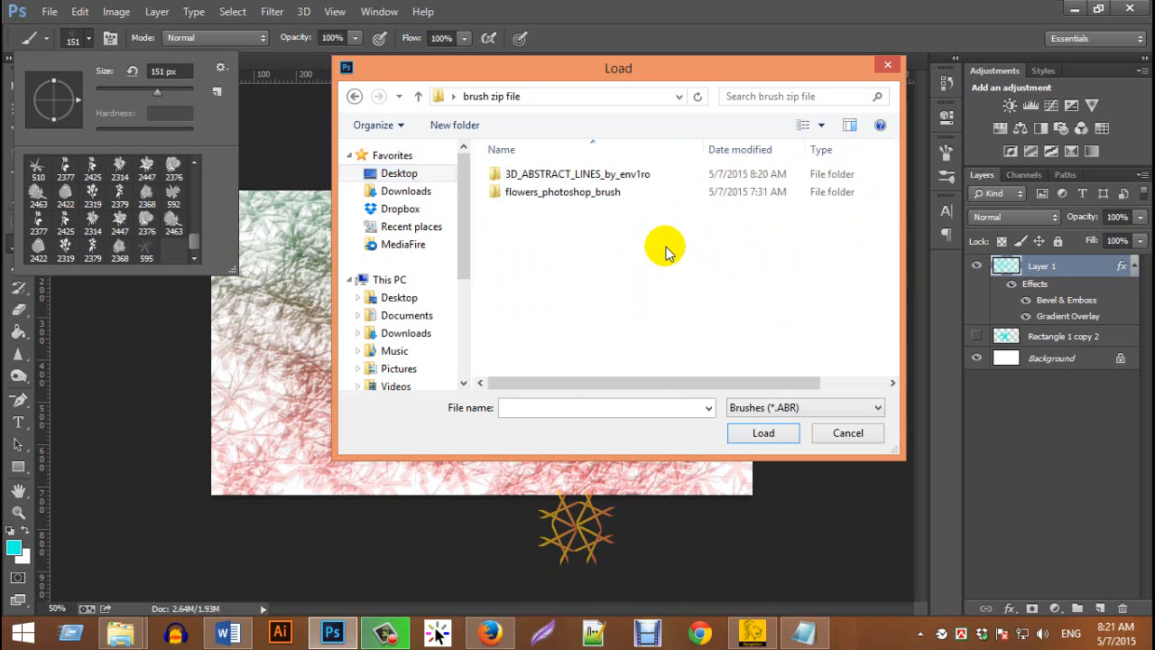
{"action": "double_click", "coordinate": [597, 172]}
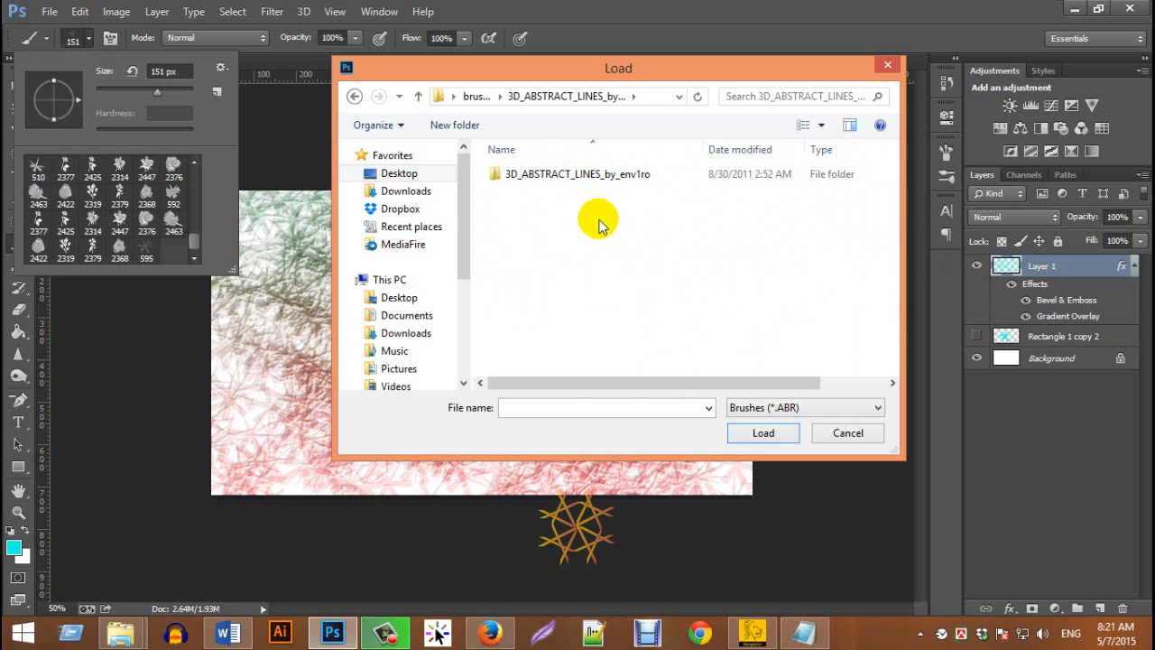
{"action": "double_click", "coordinate": [521, 173]}
{"action": "double_click", "coordinate": [536, 175]}
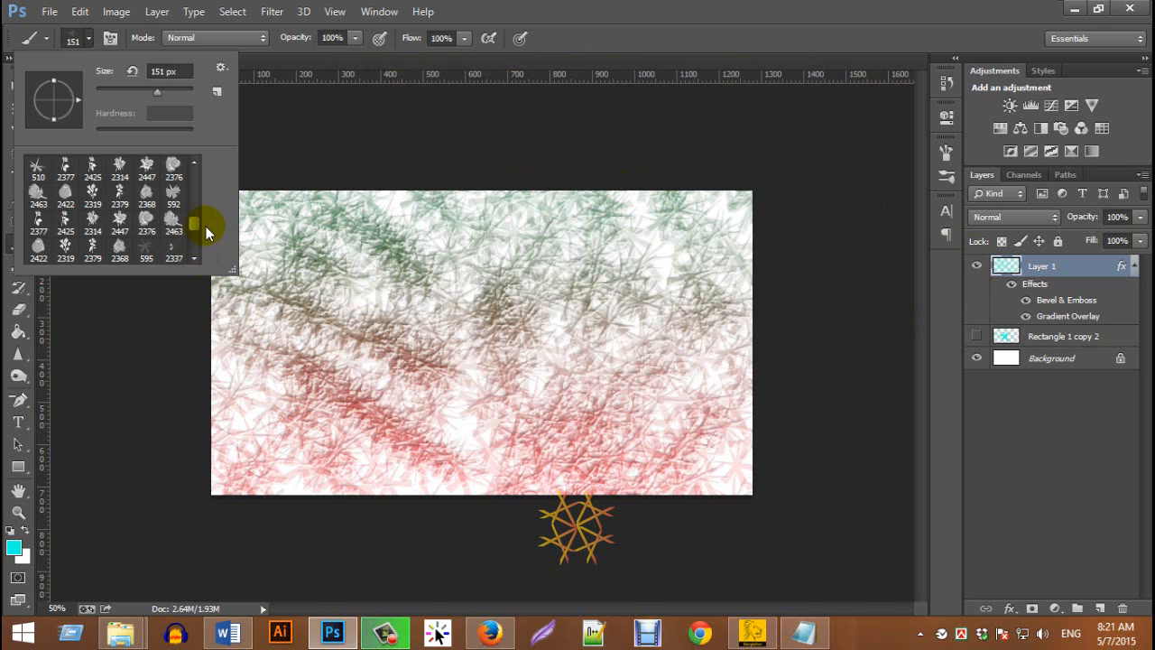
Select a 2500 px brush from the loaded abstract lines set and prepare a new empty layer with Layer 1 hidden
{"action": "left_click_drag", "start_coordinate": [195, 223], "coordinate": [193, 254]}
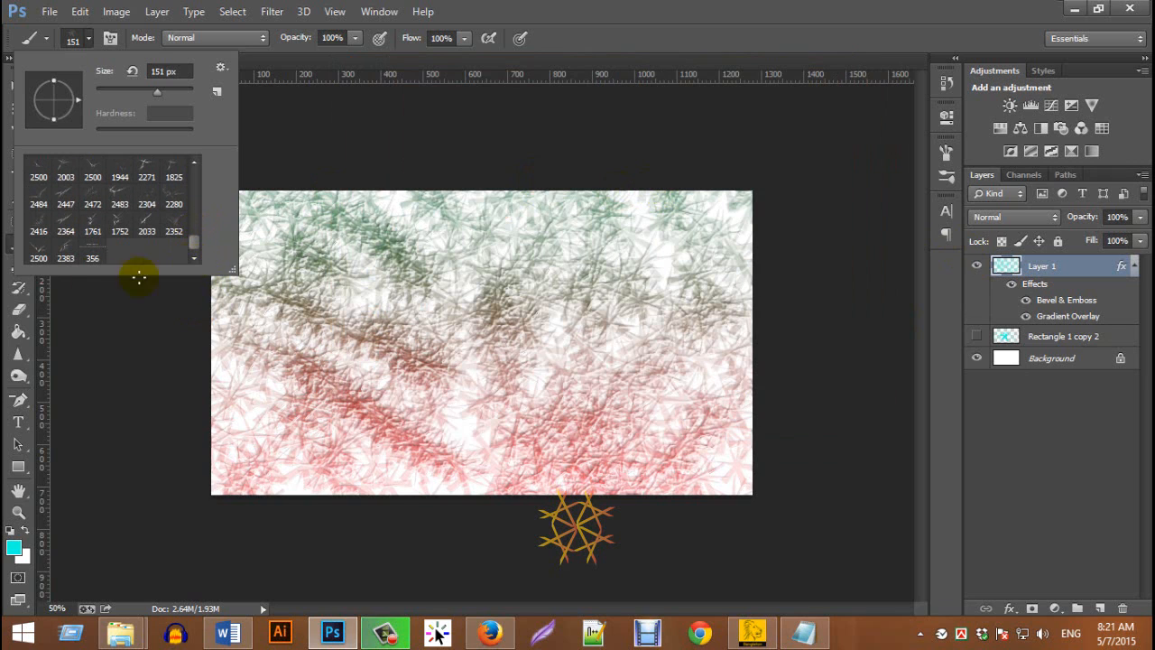
{"action": "left_click", "coordinate": [50, 182]}
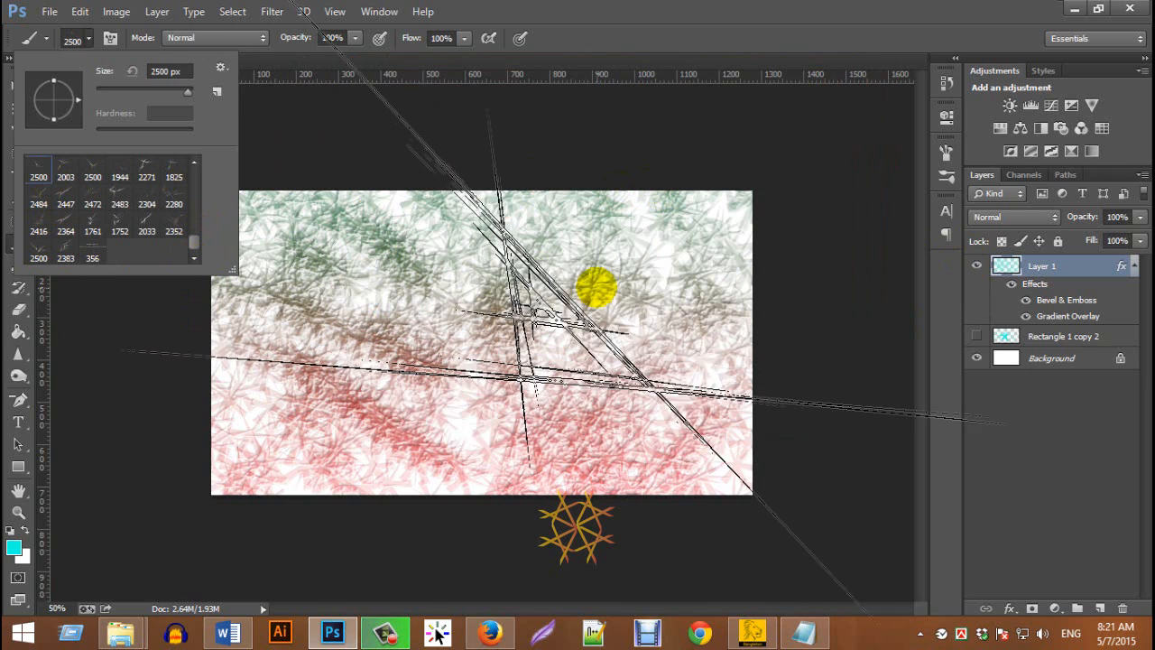
{"action": "left_click", "coordinate": [1100, 608]}
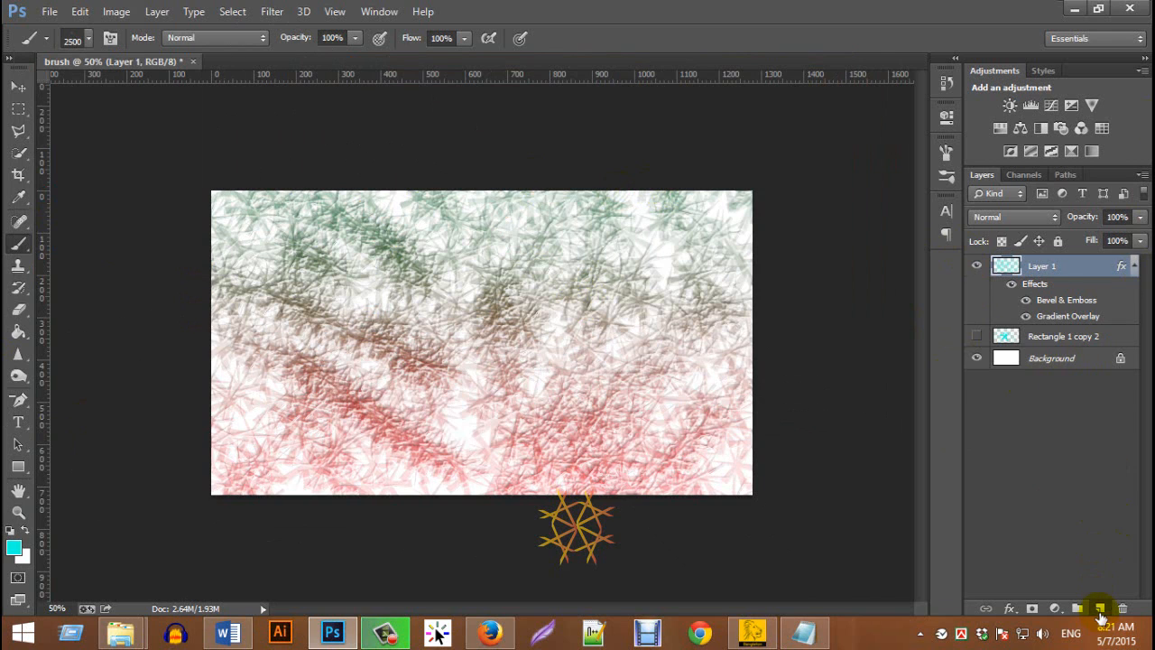
{"action": "left_click", "coordinate": [977, 288]}
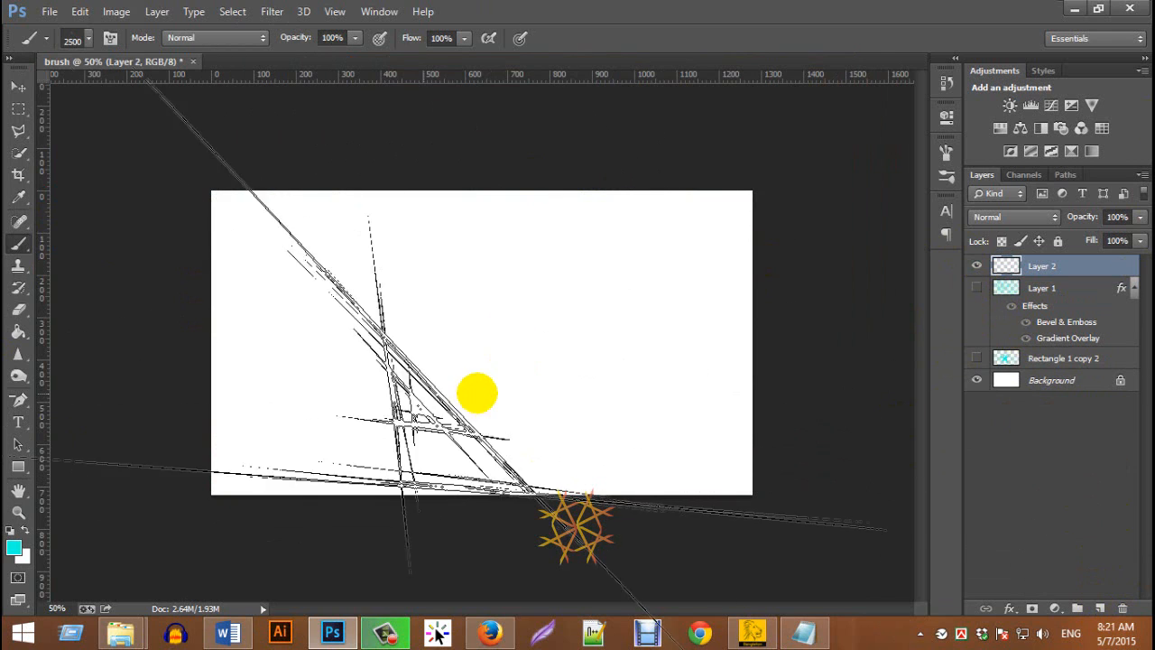
Reduce the brush size to 1400 px and stamp cyan abstract lines across the whole canvas on Layer 2
{"action": "key", "text": "bracketleft"}
{"action": "key", "text": "bracketleft"}
{"action": "key", "text": "bracketleft"}
{"action": "key", "text": "bracketleft"}
{"action": "key", "text": "bracketleft"}
{"action": "key", "text": "bracketleft"}
{"action": "key", "text": "bracketleft"}
{"action": "key", "text": "bracketleft"}
{"action": "key", "text": "bracketleft"}
{"action": "key", "text": "bracketleft"}
{"action": "key", "text": "bracketleft"}
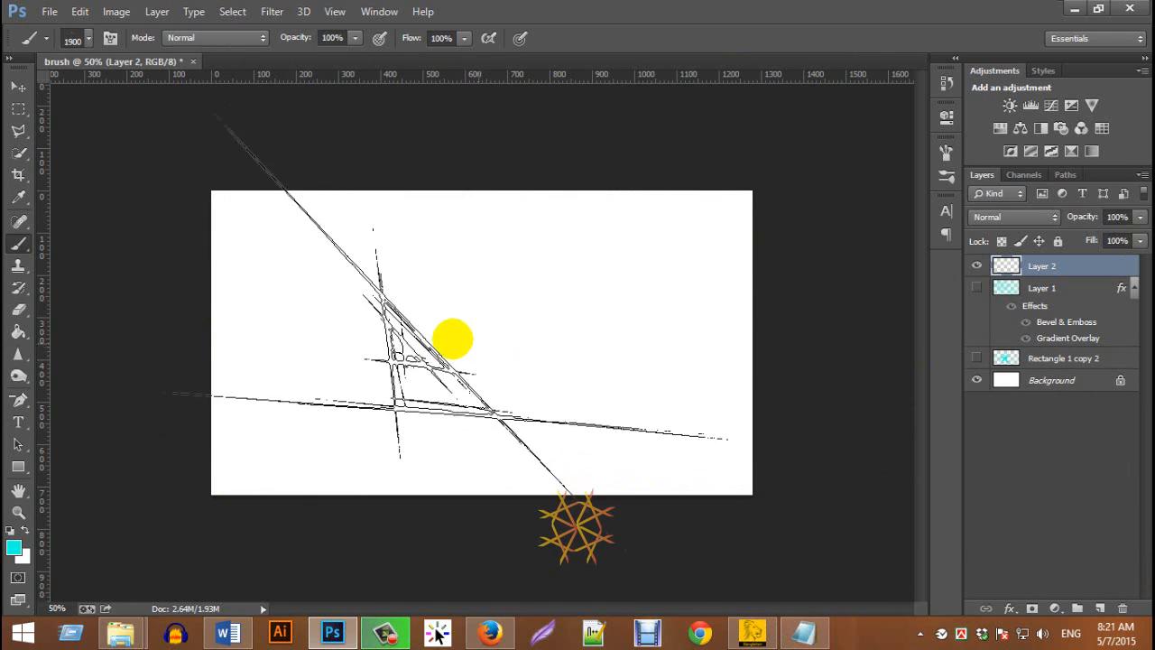
{"action": "left_click", "coordinate": [352, 396]}
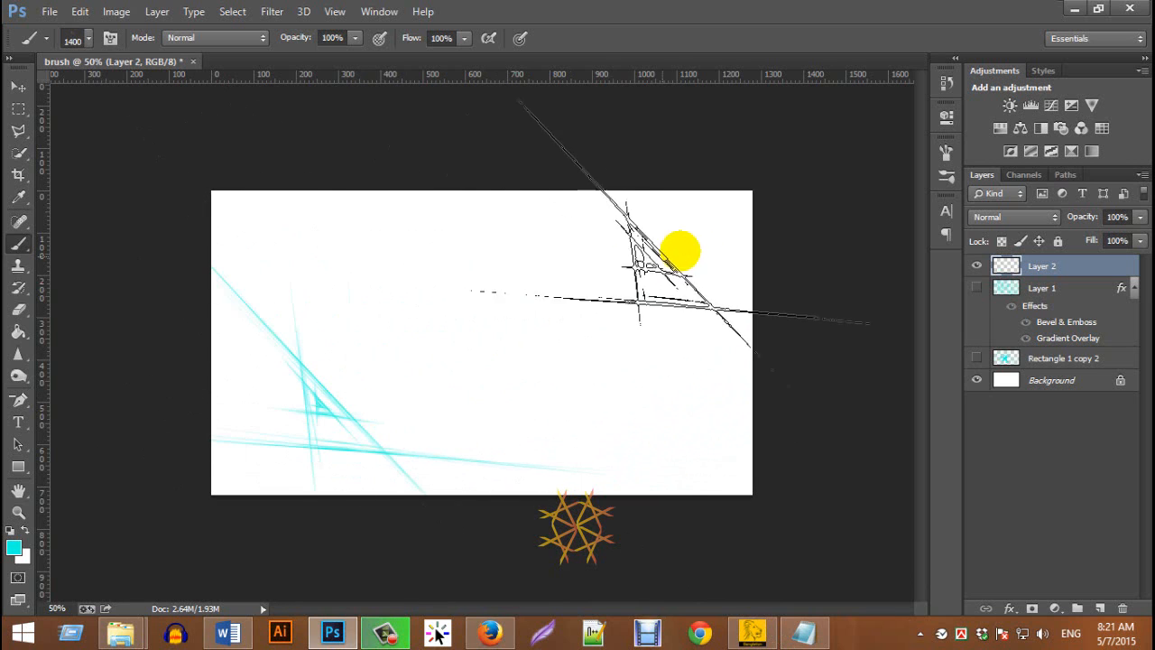
{"action": "left_click", "coordinate": [703, 245]}
{"action": "left_click", "coordinate": [687, 275]}
{"action": "left_click", "coordinate": [615, 312]}
{"action": "mouse_move", "coordinate": [537, 338]}
{"action": "left_mouse_down"}
{"action": "mouse_move", "coordinate": [451, 282]}
{"action": "mouse_move", "coordinate": [354, 254]}
{"action": "mouse_move", "coordinate": [288, 334]}
{"action": "mouse_move", "coordinate": [271, 418]}
{"action": "mouse_move", "coordinate": [414, 447]}
{"action": "mouse_move", "coordinate": [654, 435]}
{"action": "mouse_move", "coordinate": [780, 388]}
{"action": "mouse_move", "coordinate": [804, 244]}
{"action": "mouse_move", "coordinate": [596, 221]}
{"action": "mouse_move", "coordinate": [269, 226]}
{"action": "mouse_move", "coordinate": [249, 308]}
{"action": "left_mouse_up"}
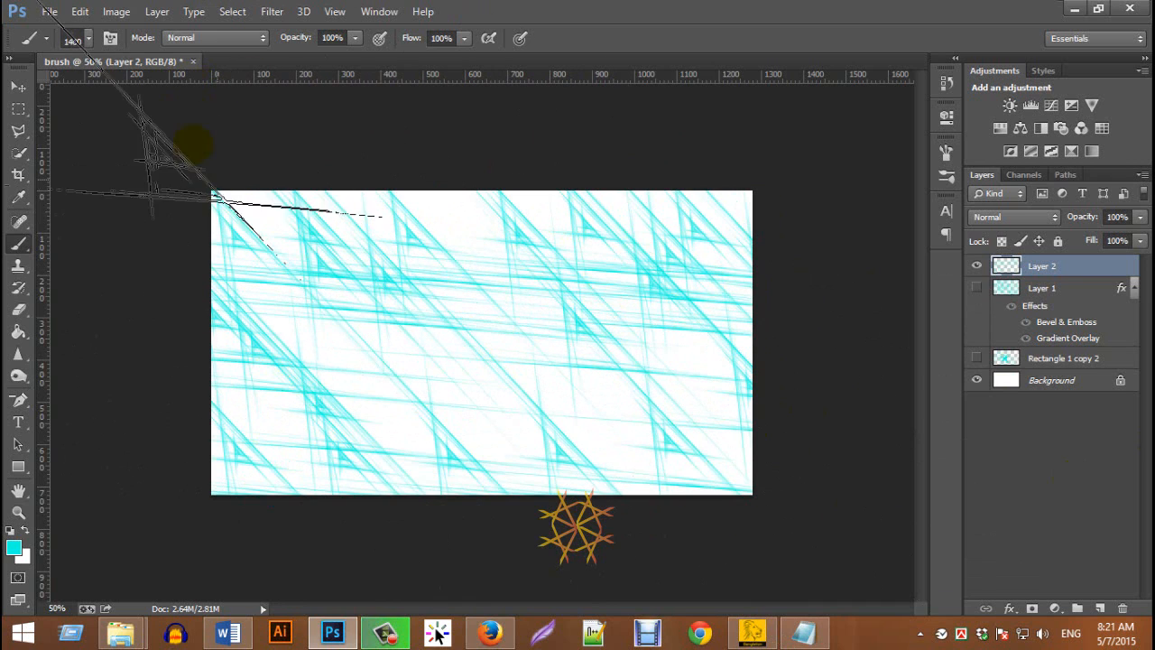
Set the abstract lines brush's tip spacing to 52%
{"action": "left_click", "coordinate": [109, 38]}
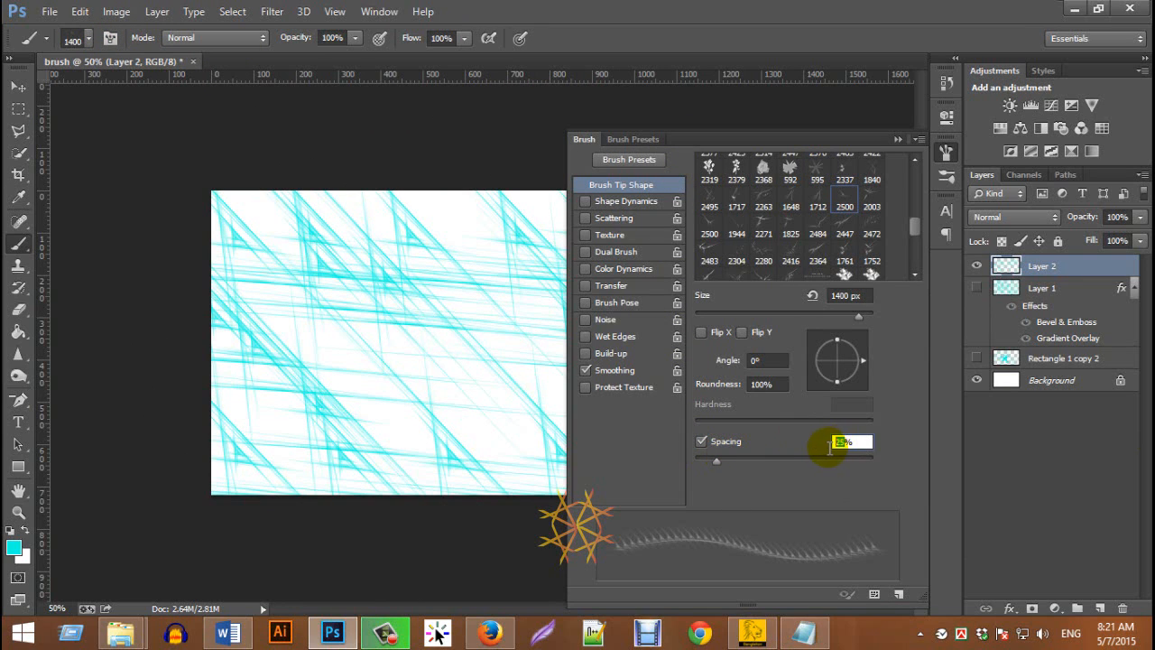
{"action": "type", "text": "10"}
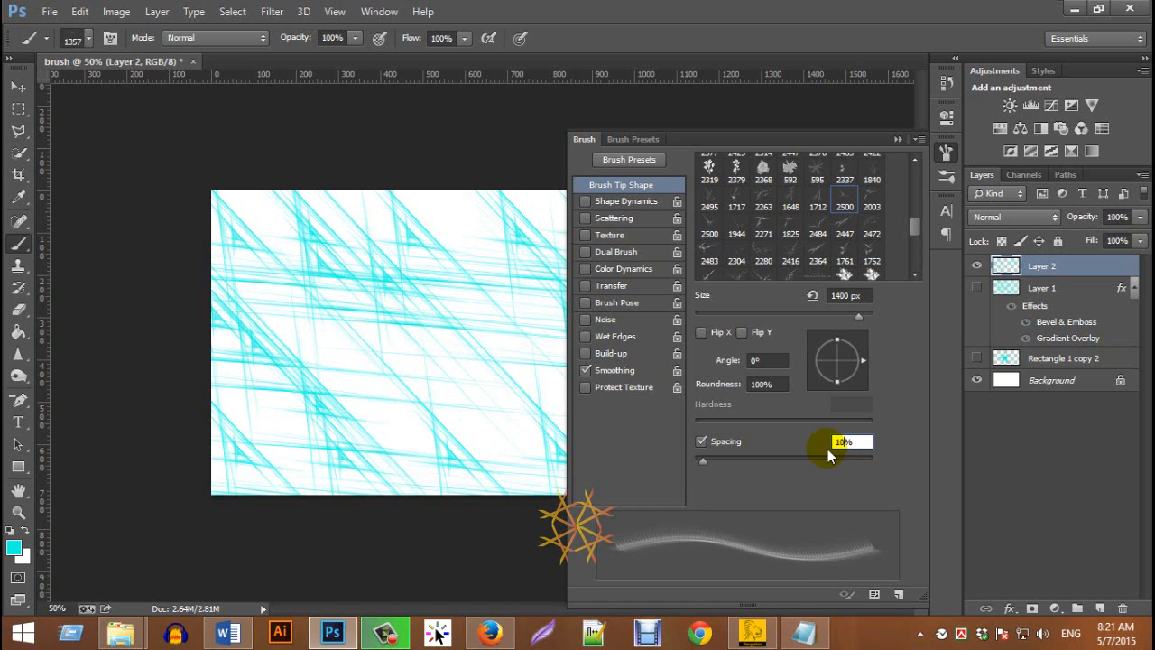
{"action": "type", "text": "0"}
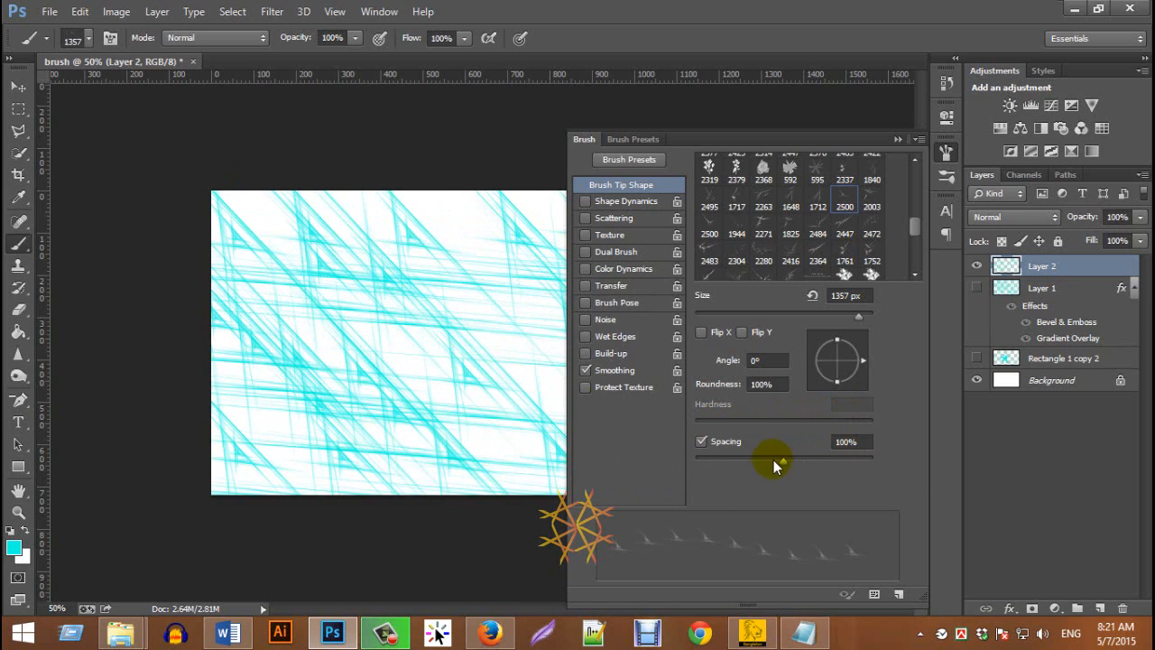
{"action": "left_click_drag", "start_coordinate": [783, 462], "coordinate": [771, 463]}
{"action": "left_click_drag", "start_coordinate": [755, 466], "coordinate": [741, 460]}
Set the brush tip's angle to 18° and its size to 452 px
{"action": "mouse_move", "coordinate": [841, 381]}
{"action": "left_mouse_down"}
{"action": "mouse_move", "coordinate": [879, 368]}
{"action": "mouse_move", "coordinate": [873, 394]}
{"action": "left_mouse_up"}
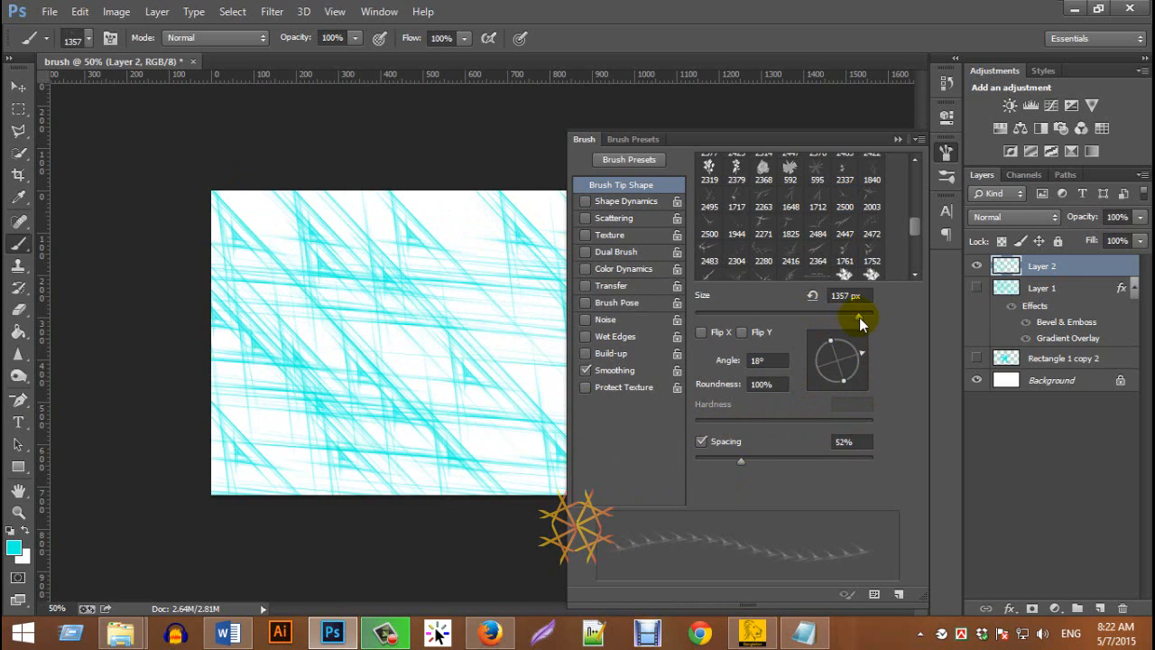
{"action": "left_click_drag", "start_coordinate": [793, 324], "coordinate": [783, 329]}
{"action": "left_click_drag", "start_coordinate": [826, 311], "coordinate": [851, 317]}
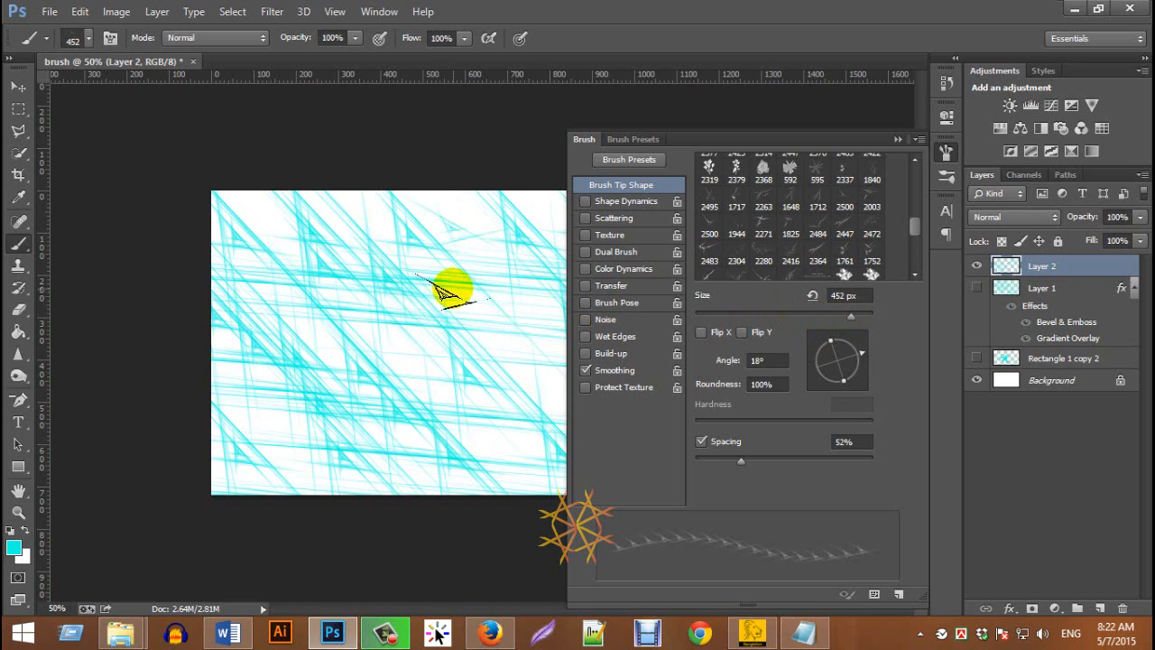
Enable Shape Dynamics for the abstract lines brush with a Size Jitter of 32%
{"action": "left_click", "coordinate": [627, 201]}
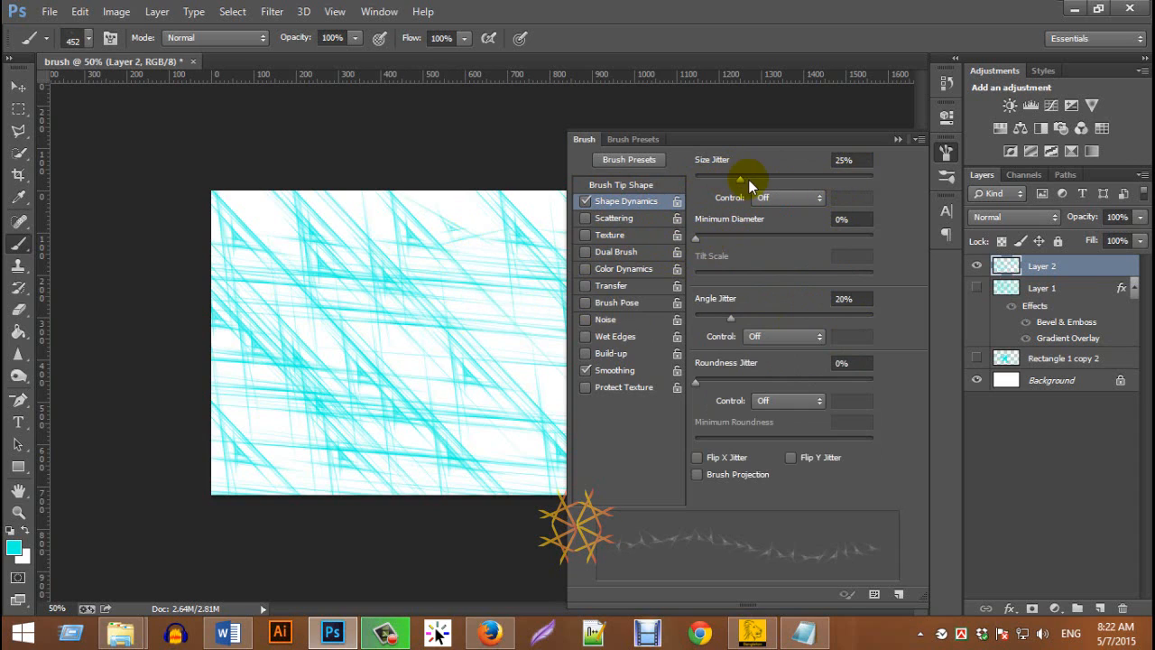
{"action": "left_click_drag", "start_coordinate": [740, 178], "coordinate": [750, 178]}
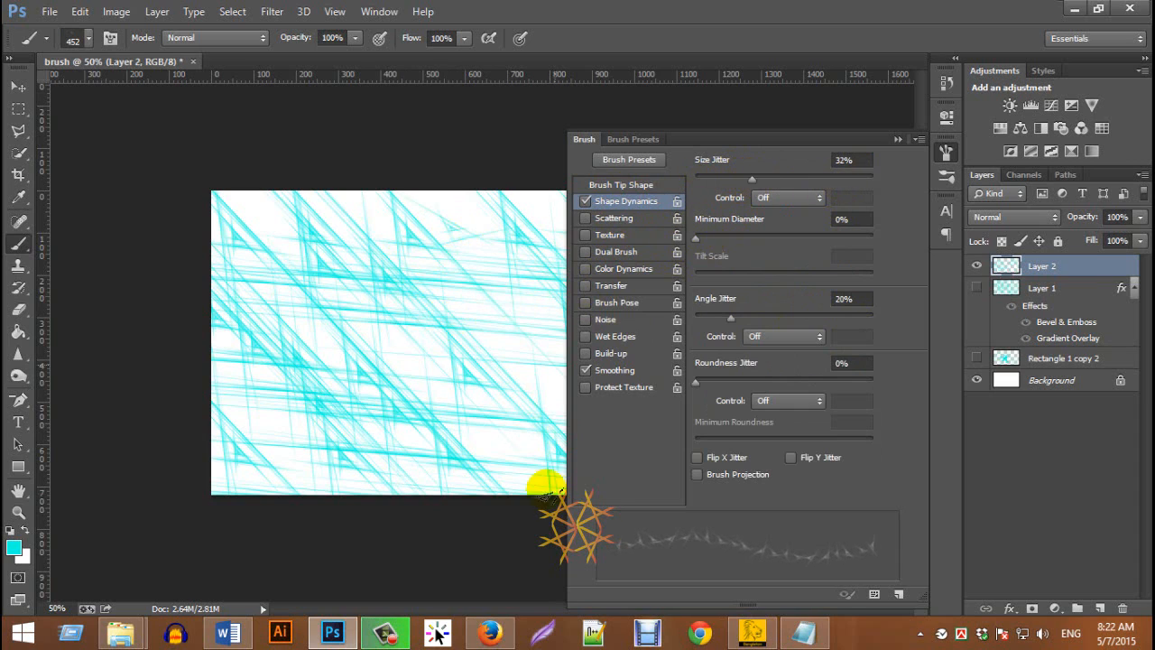
Enable Scattering with a reduced scatter amount and Color Dynamics with an increased Hue Jitter for the abstract lines brush
{"action": "left_click", "coordinate": [610, 219]}
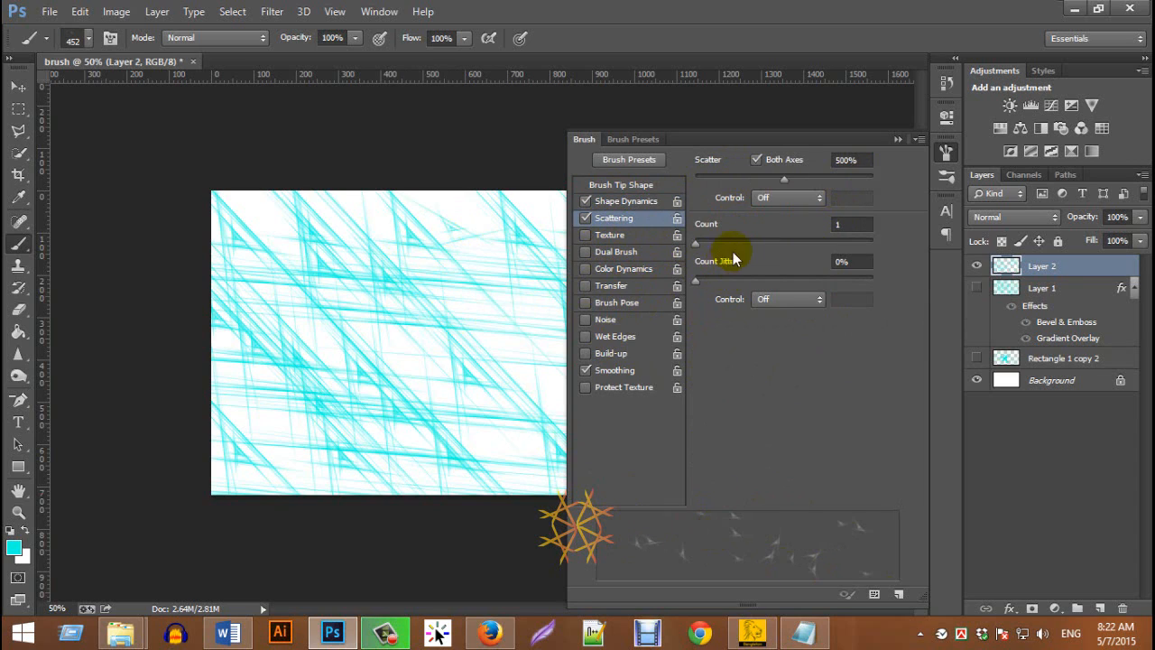
{"action": "left_click_drag", "start_coordinate": [787, 182], "coordinate": [742, 183]}
{"action": "left_click", "coordinate": [624, 269]}
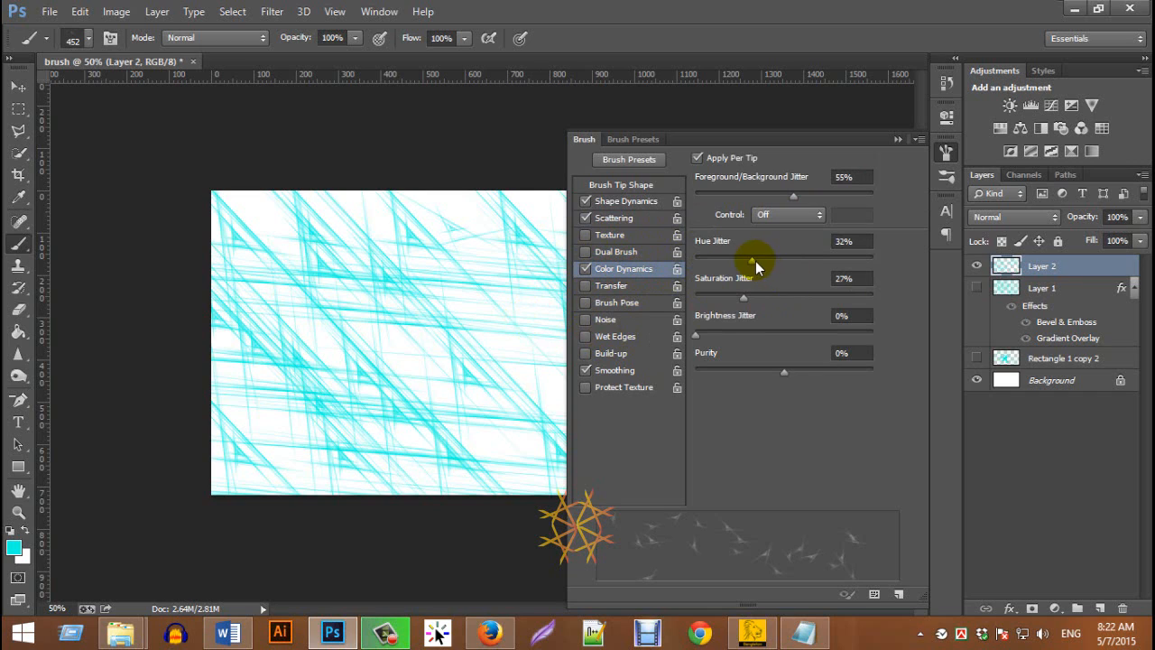
{"action": "mouse_move", "coordinate": [753, 260]}
{"action": "left_mouse_down"}
{"action": "mouse_move", "coordinate": [742, 263]}
{"action": "mouse_move", "coordinate": [768, 260]}
{"action": "left_mouse_up"}
Paint scattered, colour-varied abstract lines across the whole canvas on Layer 2
{"action": "mouse_move", "coordinate": [294, 196]}
{"action": "left_mouse_down"}
{"action": "mouse_move", "coordinate": [267, 190]}
{"action": "mouse_move", "coordinate": [396, 416]}
{"action": "mouse_move", "coordinate": [238, 250]}
{"action": "left_mouse_up"}
{"action": "left_click", "coordinate": [897, 140]}
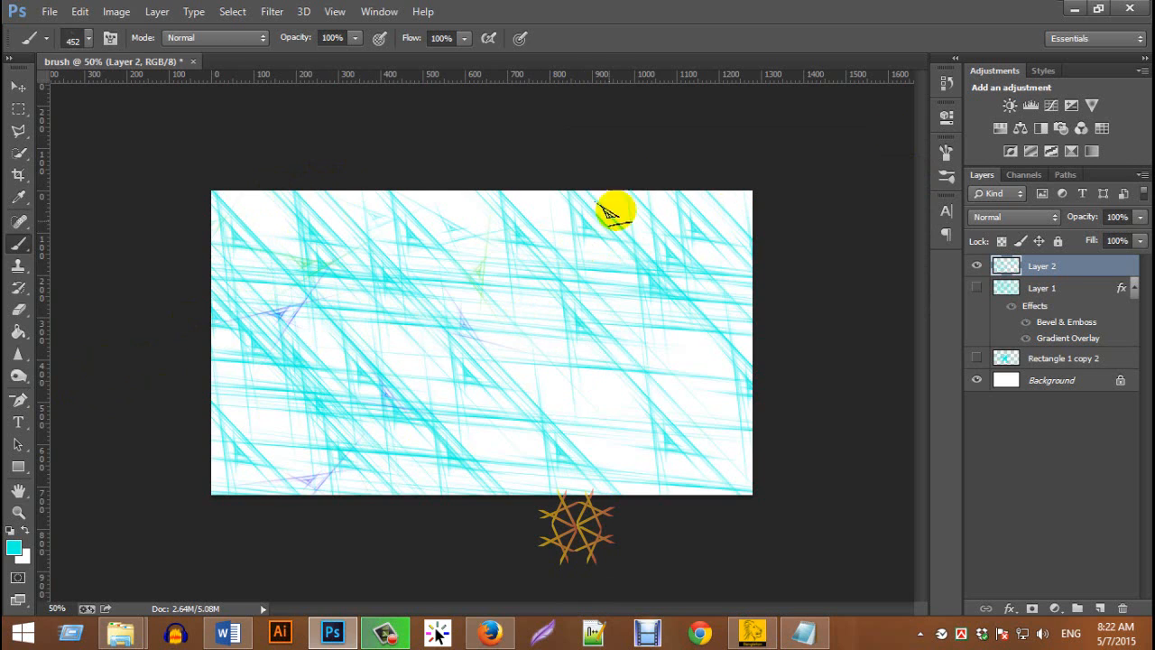
{"action": "key", "text": "ctrl+plus"}
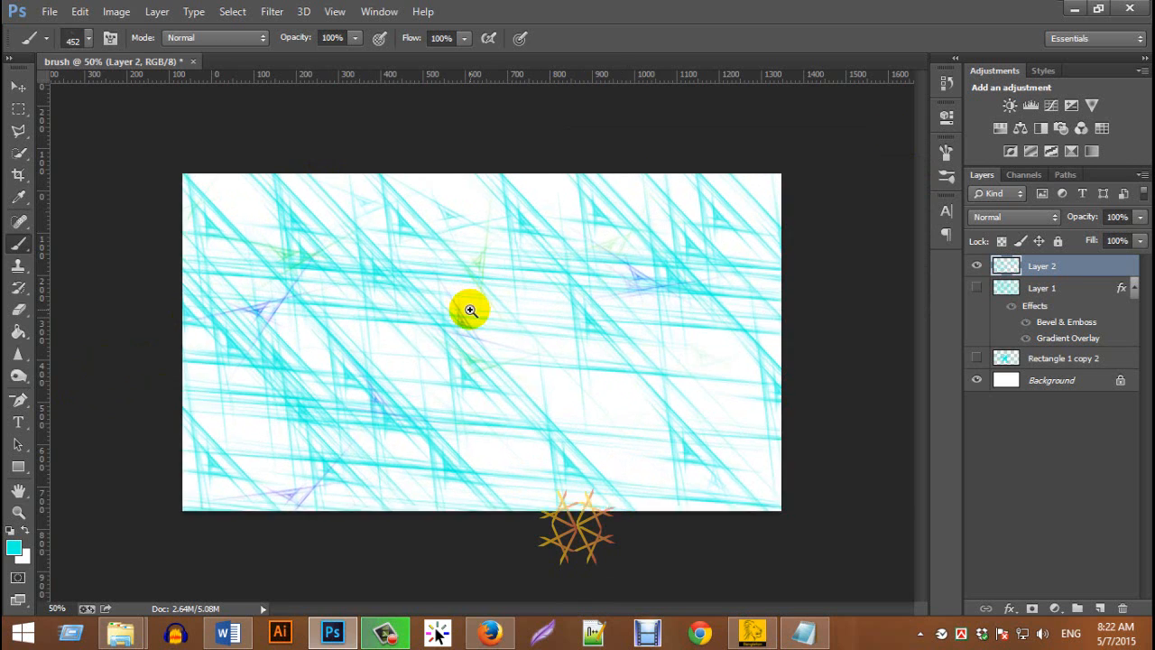
{"action": "mouse_move", "coordinate": [449, 451]}
{"action": "left_mouse_down"}
{"action": "mouse_move", "coordinate": [741, 257]}
{"action": "mouse_move", "coordinate": [748, 220]}
{"action": "mouse_move", "coordinate": [571, 453]}
{"action": "mouse_move", "coordinate": [536, 408]}
{"action": "mouse_move", "coordinate": [539, 175]}
{"action": "mouse_move", "coordinate": [367, 370]}
{"action": "mouse_move", "coordinate": [197, 467]}
{"action": "left_mouse_up"}
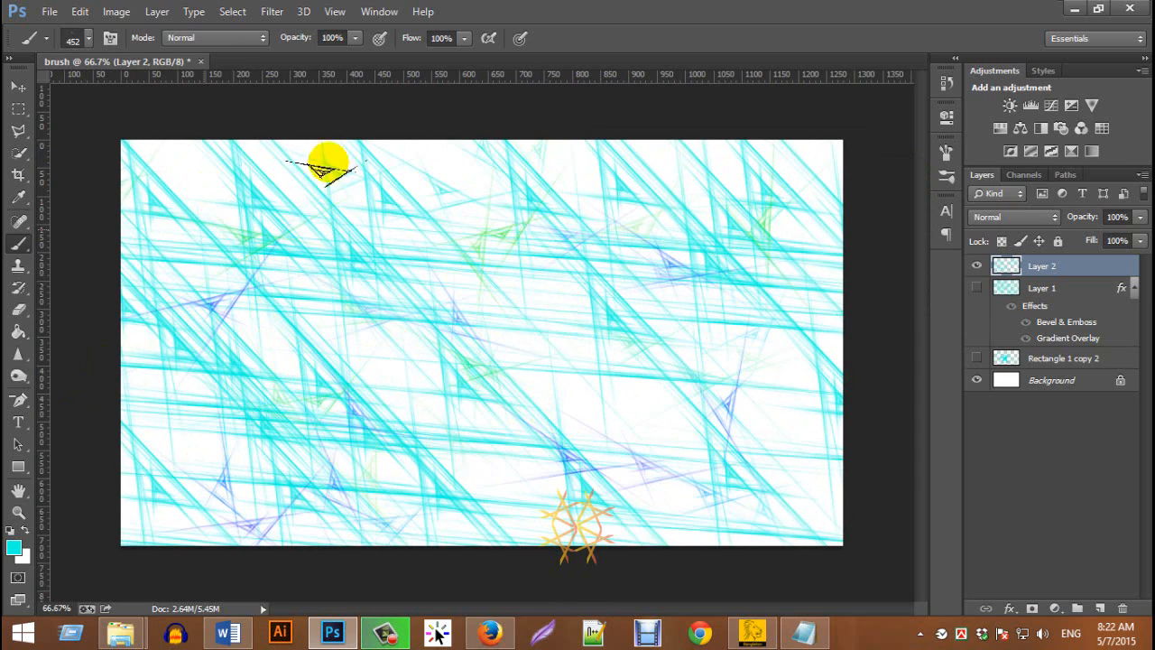
{"action": "mouse_move", "coordinate": [766, 517]}
{"action": "left_mouse_down"}
{"action": "mouse_move", "coordinate": [638, 325]}
{"action": "mouse_move", "coordinate": [701, 181]}
{"action": "mouse_move", "coordinate": [232, 184]}
{"action": "mouse_move", "coordinate": [362, 467]}
{"action": "left_mouse_up"}
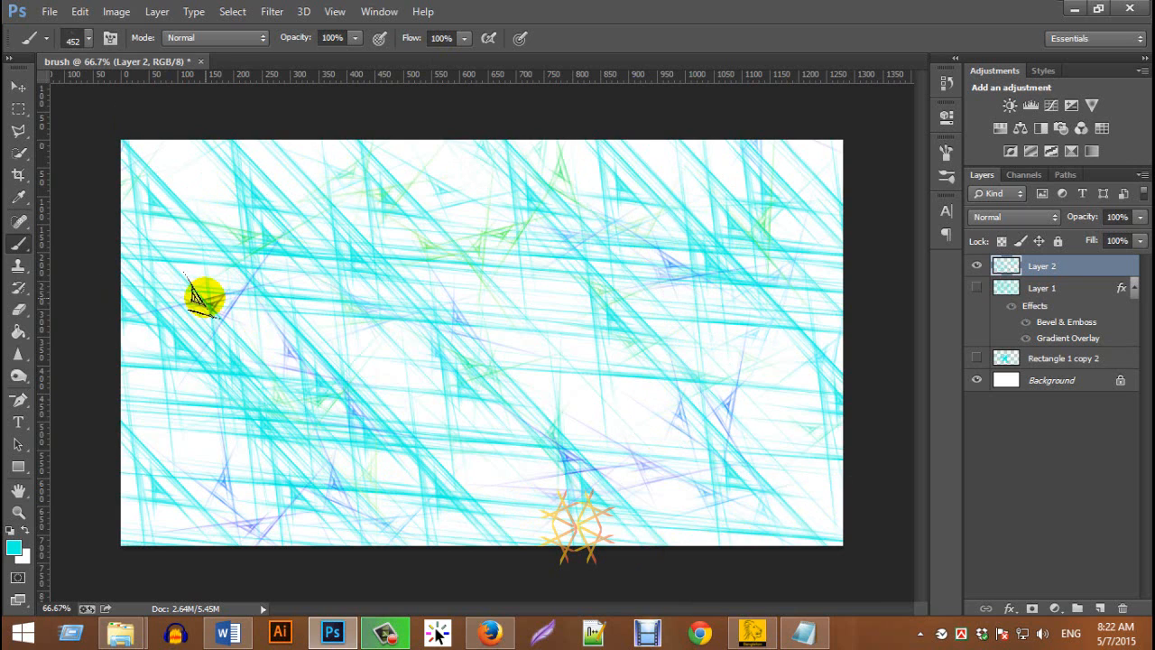
Choose the 2416 px abstract brush preset and stamp it once in cyan over the canvas on Layer 2
{"action": "left_click", "coordinate": [88, 41]}
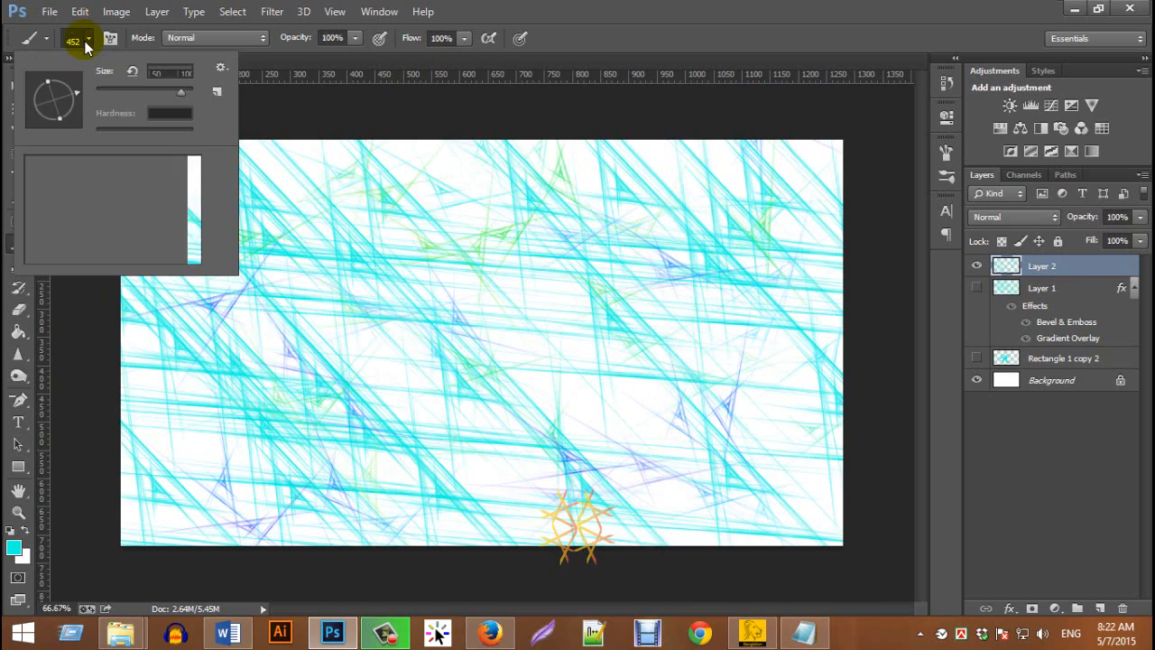
{"action": "left_click", "coordinate": [53, 241]}
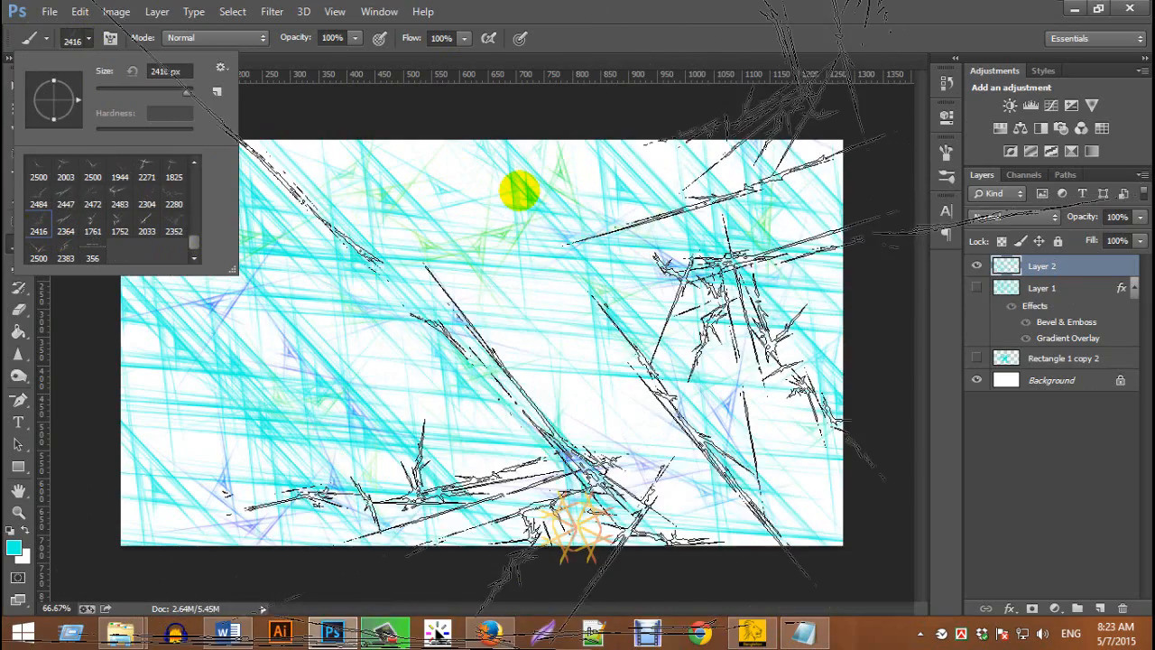
{"action": "left_click", "coordinate": [523, 191]}
Reduce the brush size to 600 px
{"action": "key", "text": "bracketleft"}
{"action": "key", "text": "bracketleft"}
{"action": "key", "text": "bracketleft"}
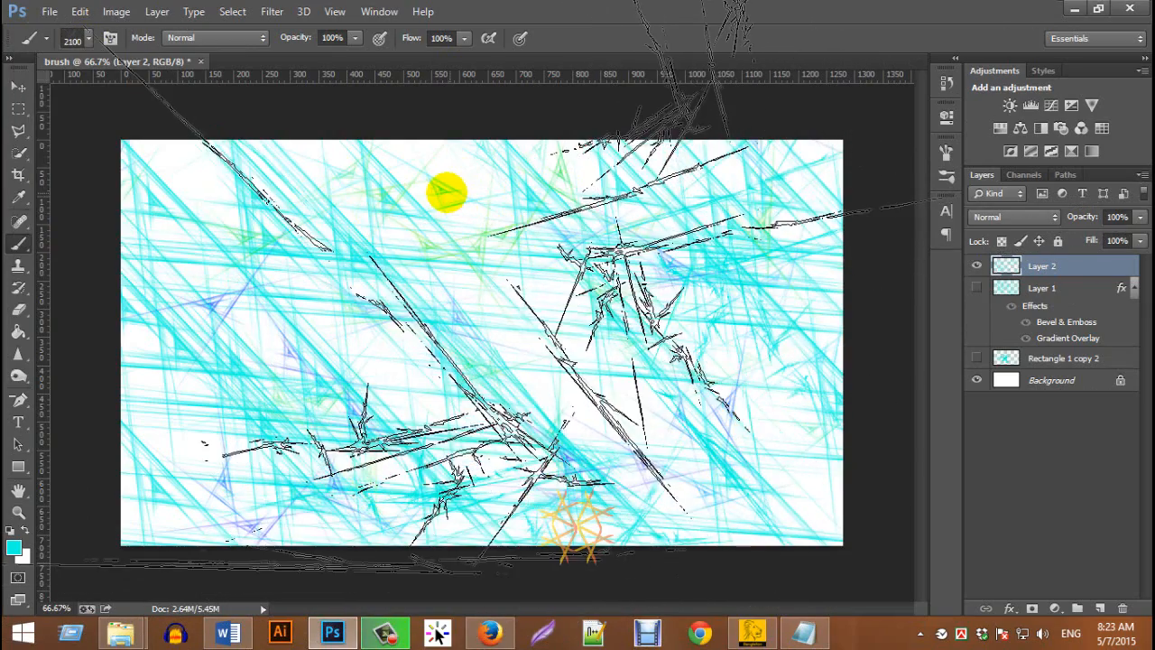
{"action": "key", "text": "bracketleft"}
{"action": "key", "text": "bracketleft"}
{"action": "key", "text": "bracketleft"}
{"action": "key", "text": "bracketleft"}
{"action": "key", "text": "bracketleft"}
{"action": "key", "text": "bracketleft"}
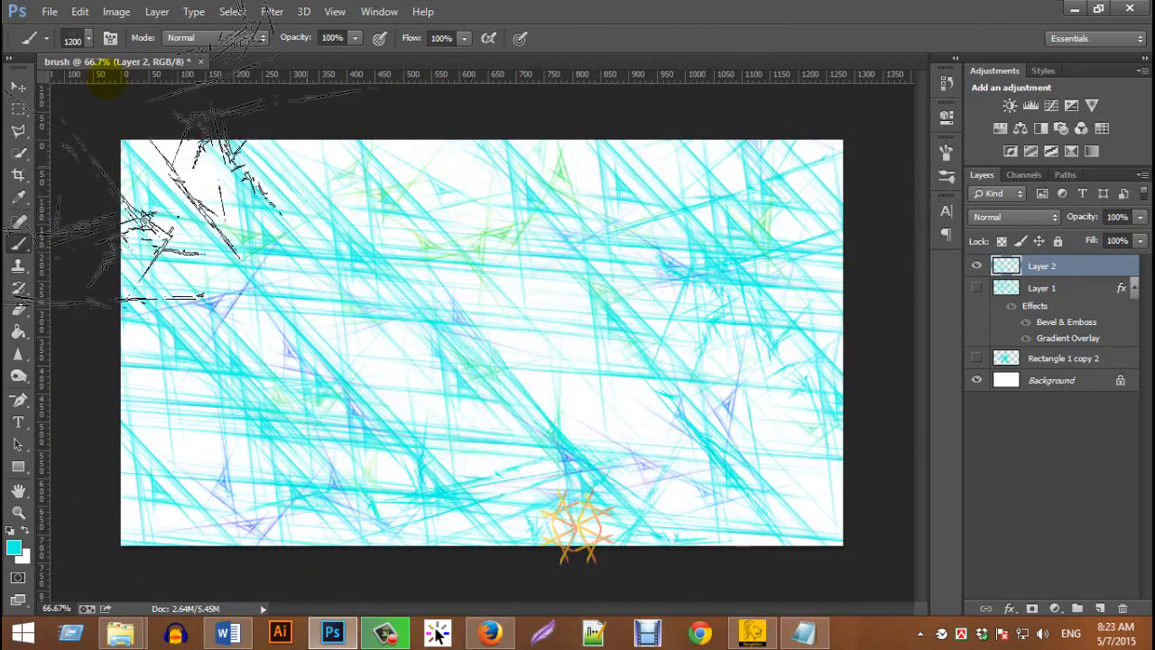
{"action": "key", "text": "bracketleft"}
{"action": "key", "text": "bracketleft"}
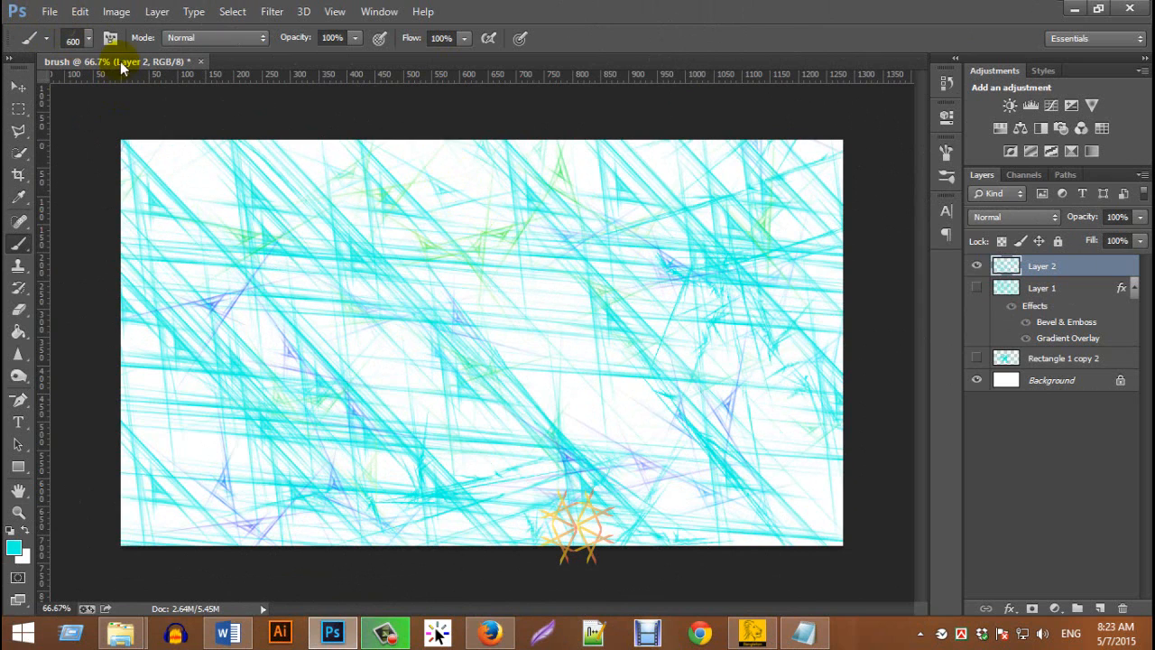
Set the foreground colour to magenta #d930c7 and paint abstract lines across the whole canvas on Layer 2
{"action": "key", "text": "i"}
{"action": "left_click", "coordinate": [14, 547]}
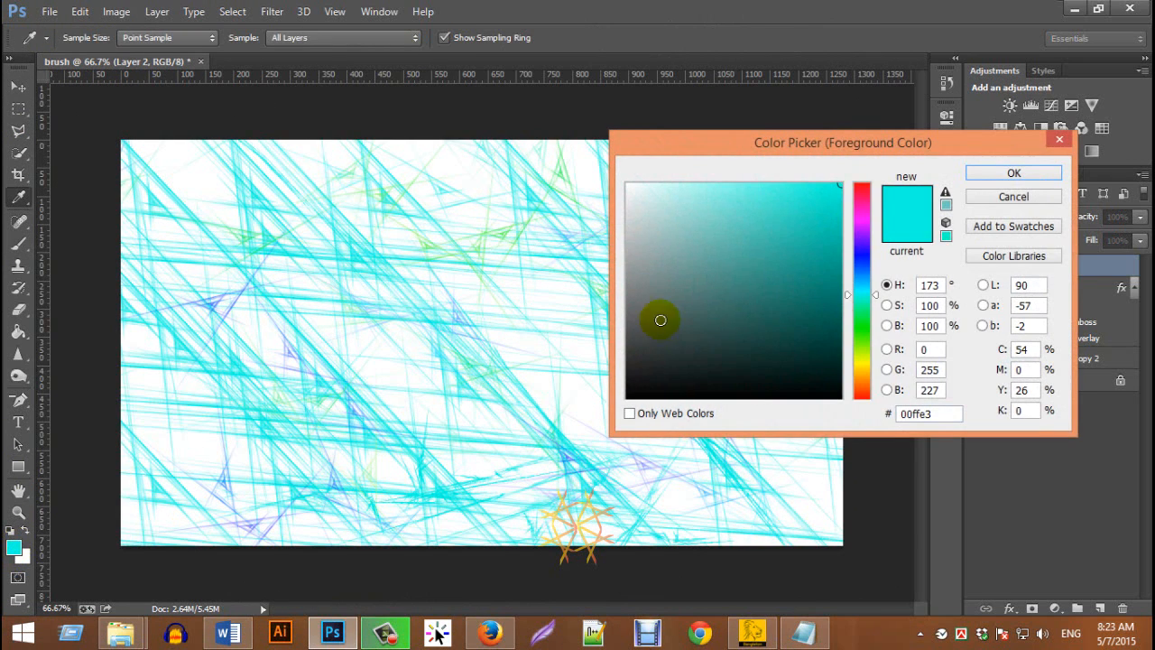
{"action": "left_click", "coordinate": [862, 215]}
{"action": "left_click", "coordinate": [796, 215]}
{"action": "left_click", "coordinate": [1013, 174]}
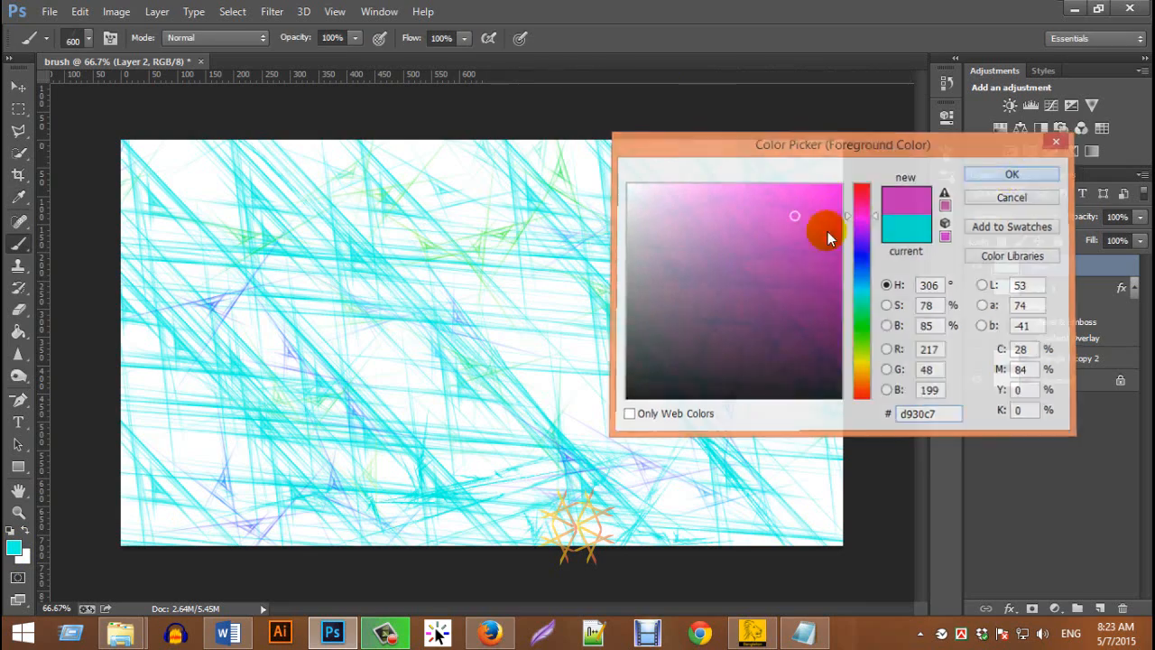
{"action": "mouse_move", "coordinate": [129, 153]}
{"action": "left_mouse_down"}
{"action": "mouse_move", "coordinate": [196, 201]}
{"action": "mouse_move", "coordinate": [169, 347]}
{"action": "mouse_move", "coordinate": [228, 464]}
{"action": "mouse_move", "coordinate": [380, 490]}
{"action": "mouse_move", "coordinate": [729, 462]}
{"action": "mouse_move", "coordinate": [776, 398]}
{"action": "mouse_move", "coordinate": [754, 184]}
{"action": "mouse_move", "coordinate": [733, 143]}
{"action": "mouse_move", "coordinate": [463, 98]}
{"action": "mouse_move", "coordinate": [304, 199]}
{"action": "mouse_move", "coordinate": [328, 273]}
{"action": "mouse_move", "coordinate": [411, 322]}
{"action": "mouse_move", "coordinate": [559, 315]}
{"action": "left_mouse_up"}
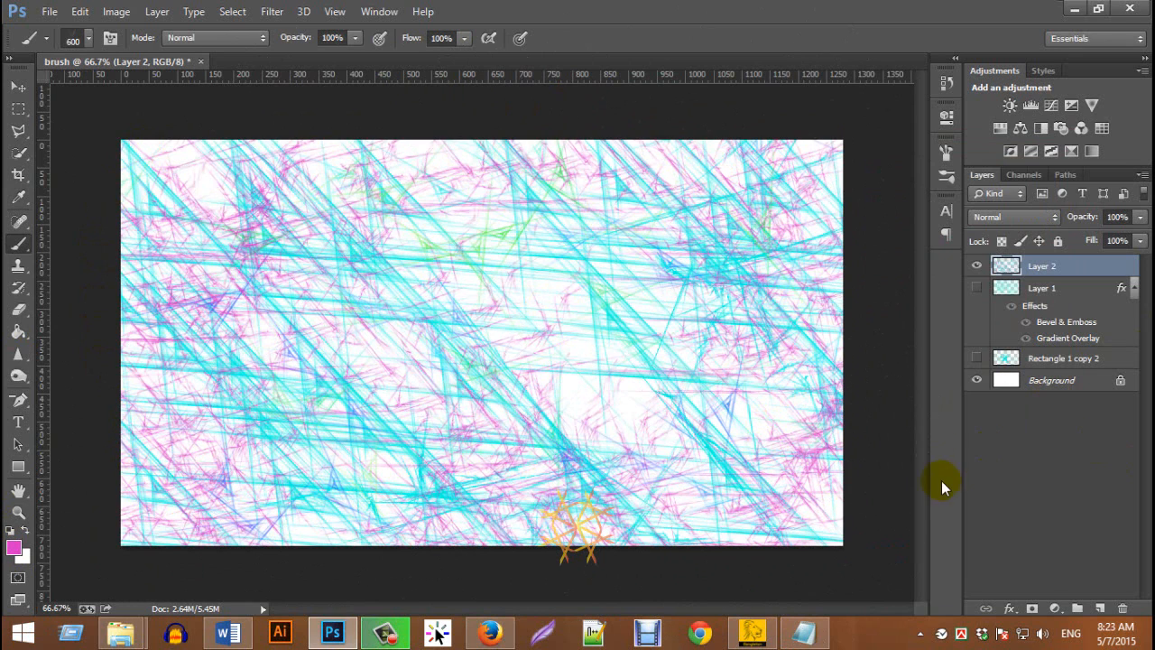
Show Layer 1 beneath the painted lines and set Layer 2's blend mode to Overlay
{"action": "left_click", "coordinate": [977, 288]}
{"action": "left_click", "coordinate": [977, 289]}
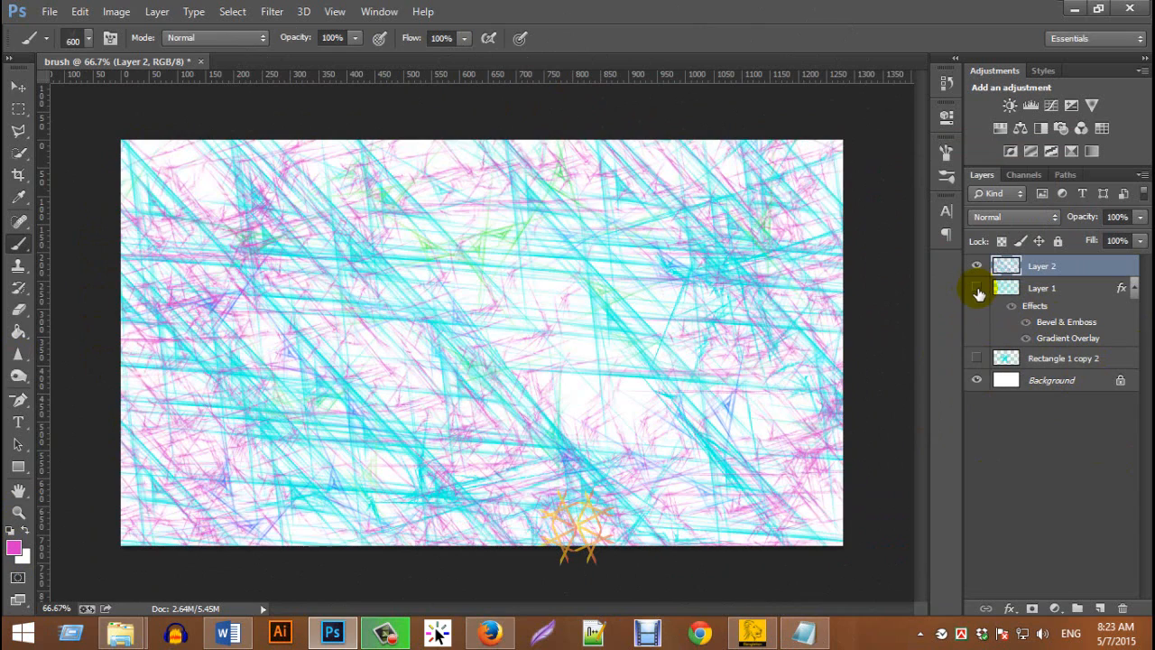
{"action": "left_click", "coordinate": [975, 288]}
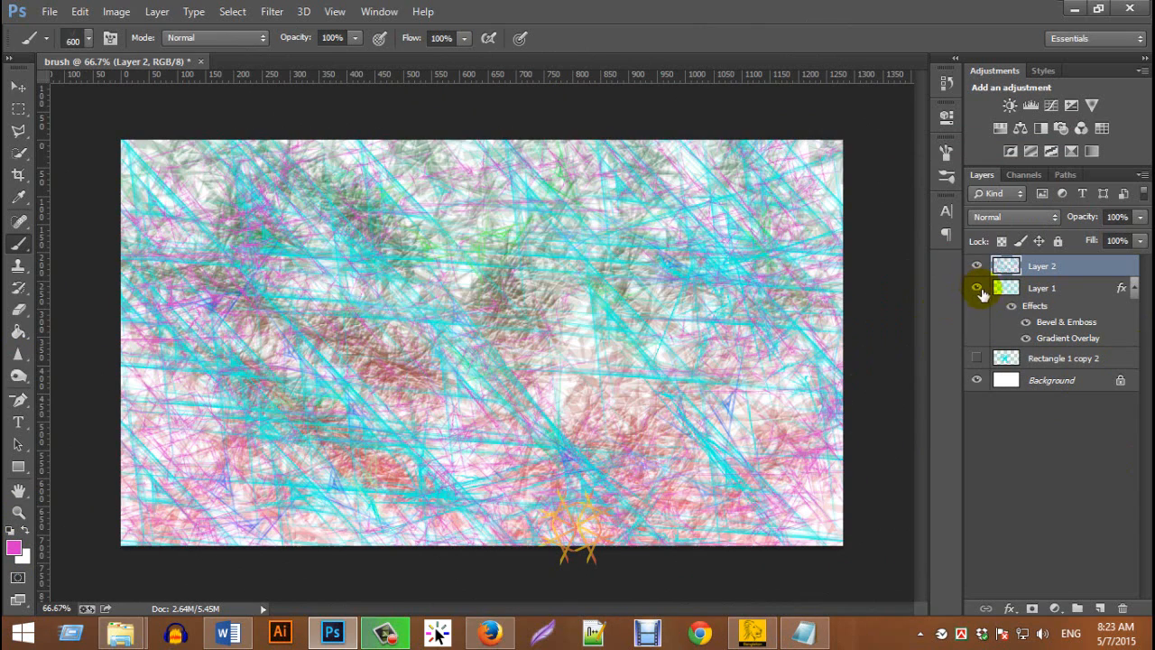
{"action": "left_click", "coordinate": [997, 217]}
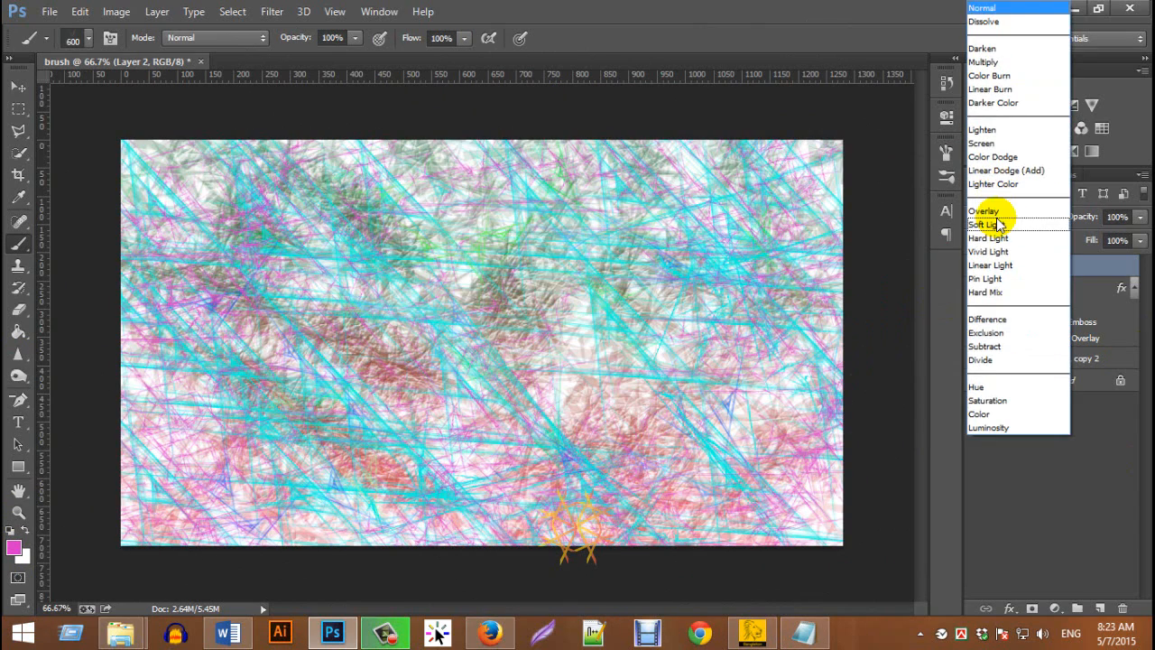
{"action": "left_click", "coordinate": [1006, 200]}
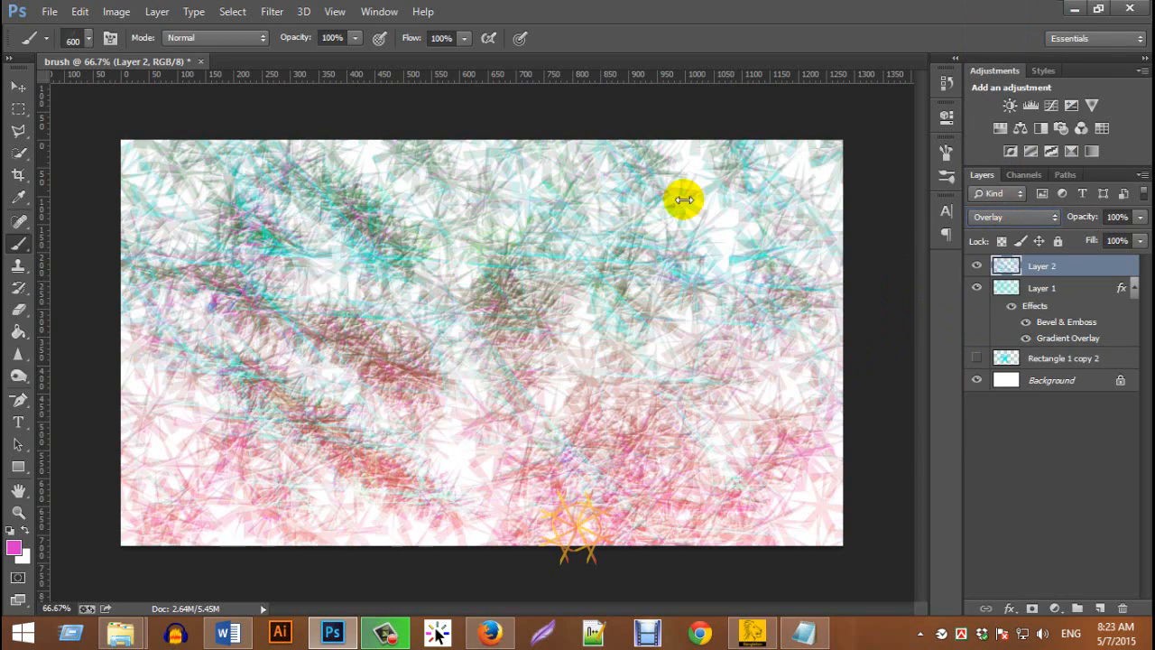